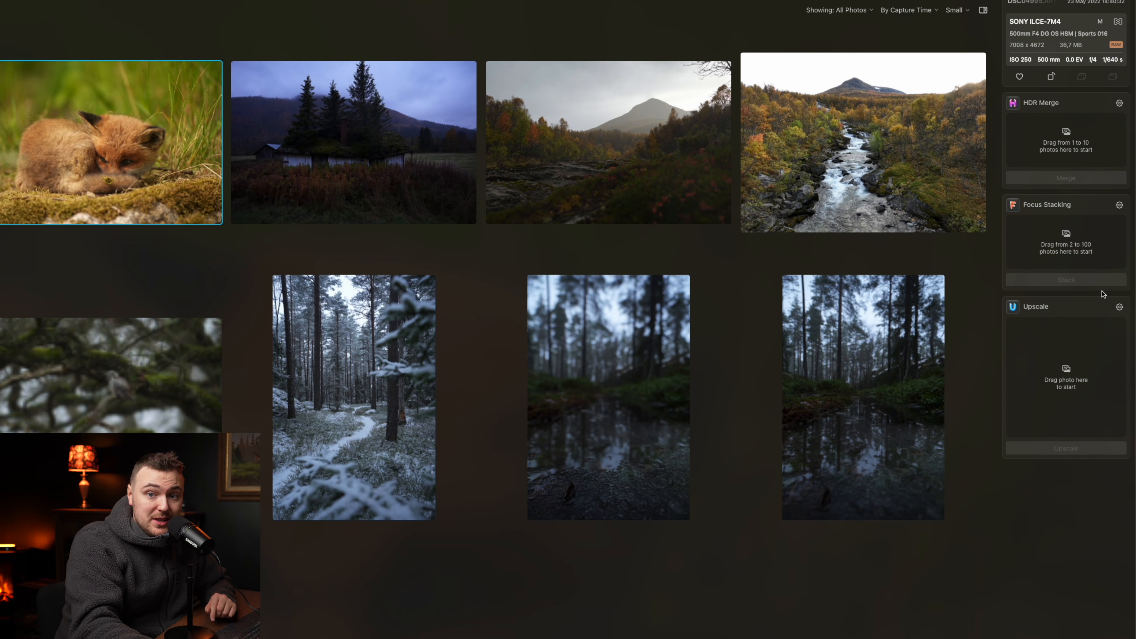
- Upscale the curled-up fox cub photo by 2x and open the enlarged version to inspect the eyes up close
left_click_drag(112, 148, 1045, 394)
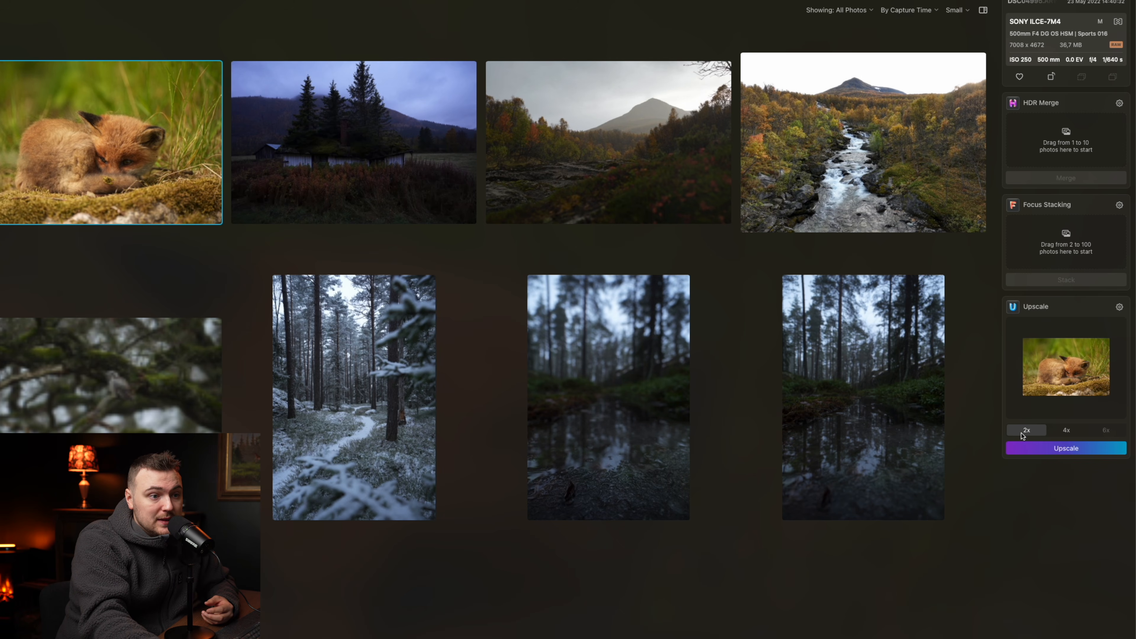
left_click(1066, 448)
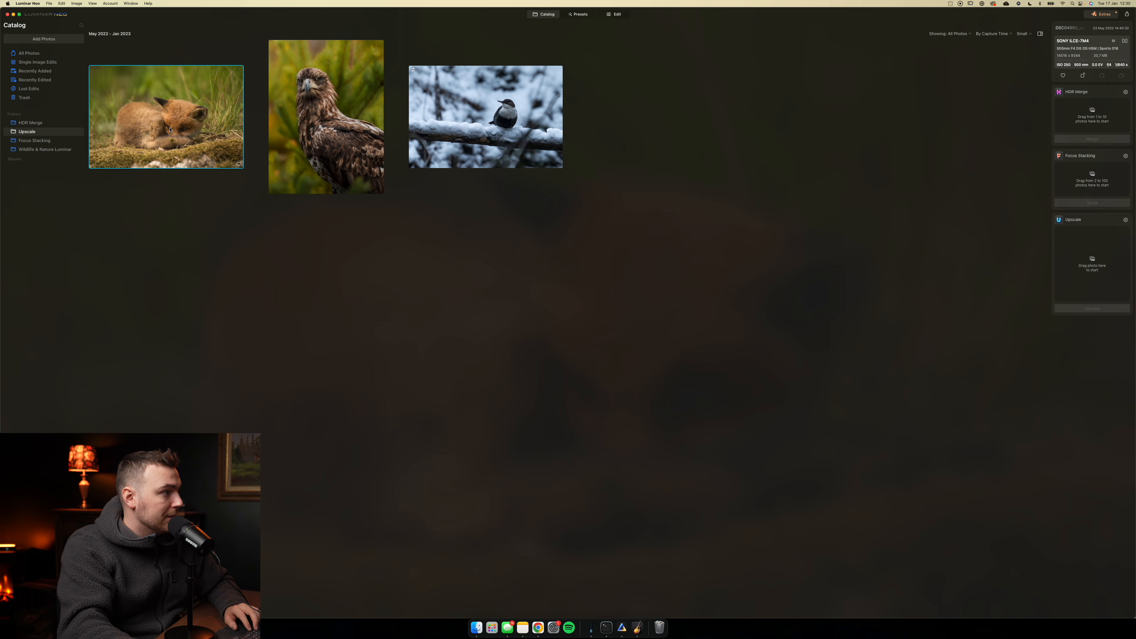
double_click(170, 130)
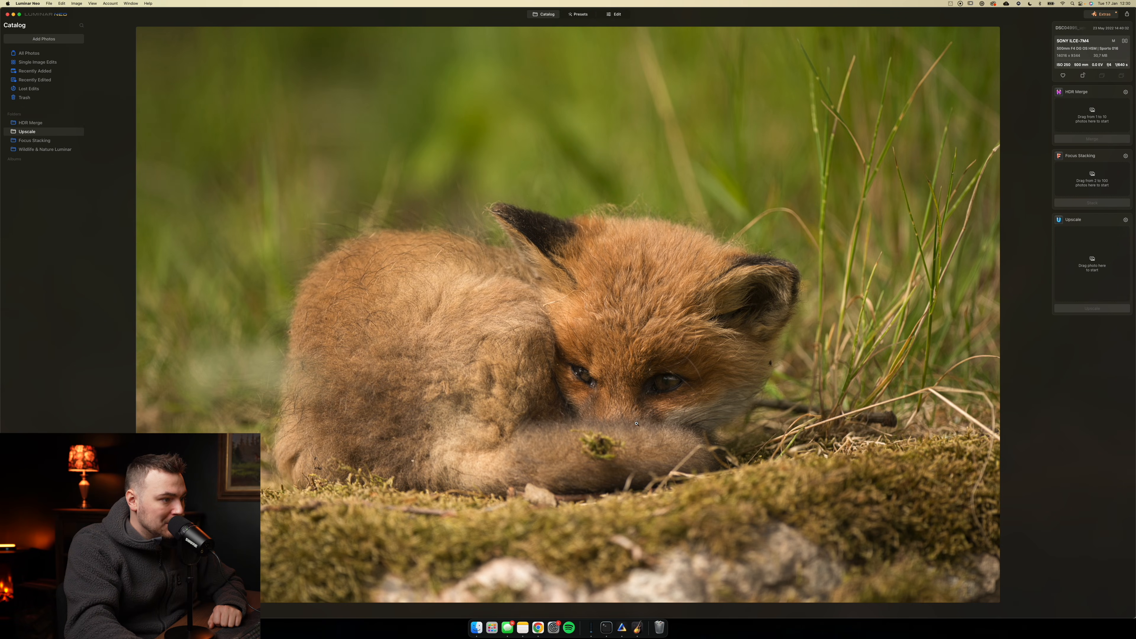
left_click(621, 403)
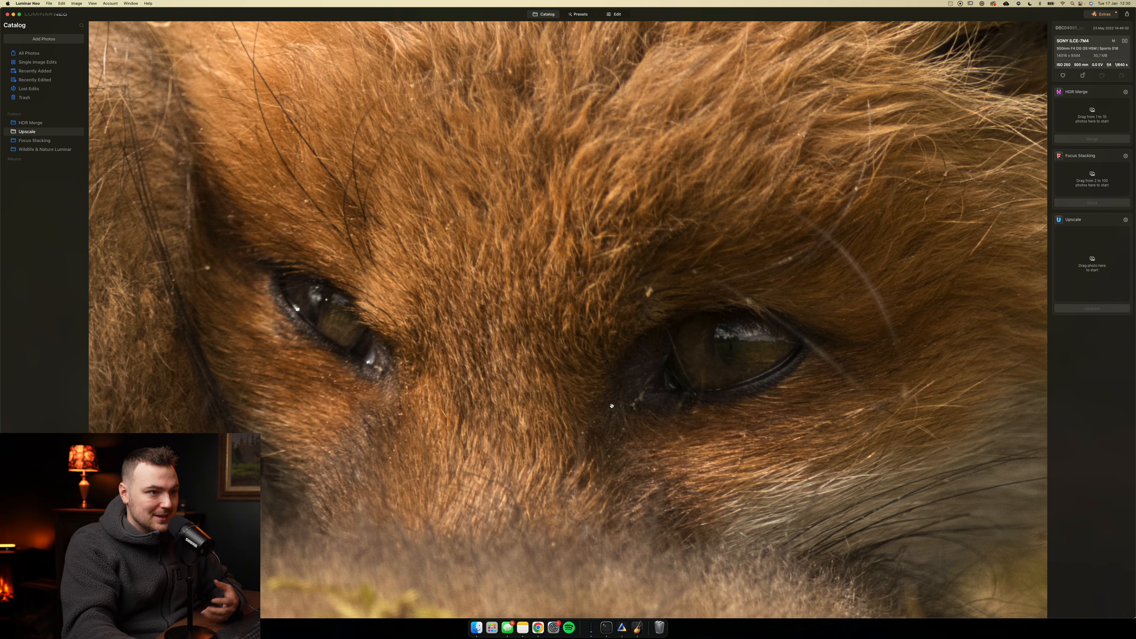
left_click(566, 384)
- Crop the enlarged fox photo at a 5:7 ratio tightly around the cub's face and tail
left_click(612, 14)
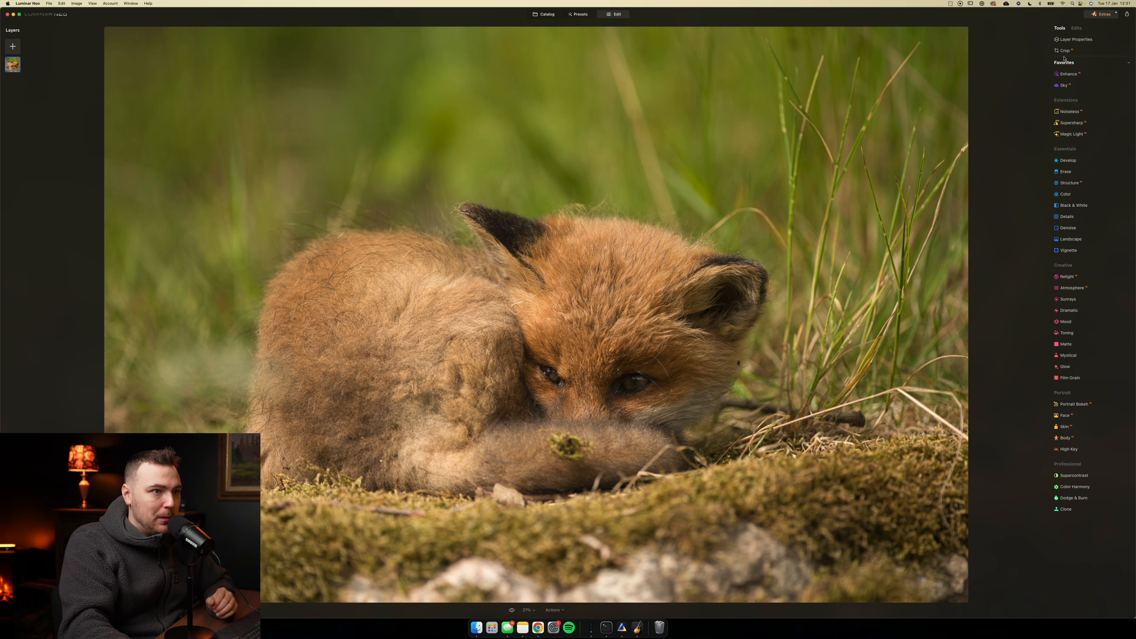
left_click(1066, 51)
left_click(1087, 76)
left_click(1082, 102)
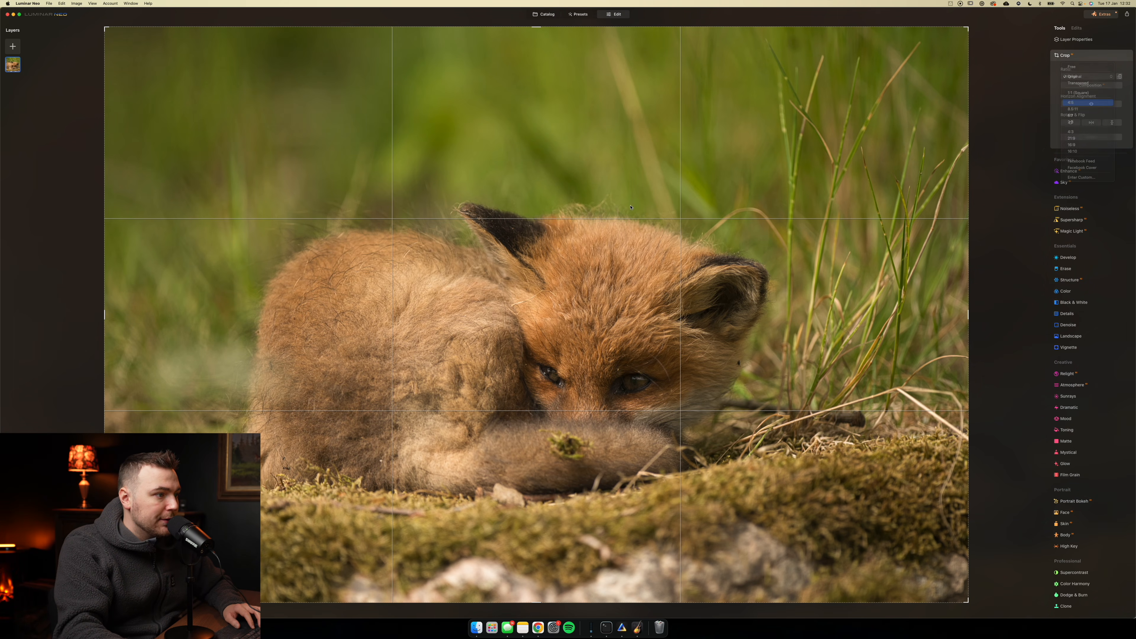
left_click_drag(725, 29, 651, 282)
left_click(1086, 77)
left_click(1079, 85)
left_click_drag(655, 30, 648, 322)
left_click_drag(617, 410, 641, 348)
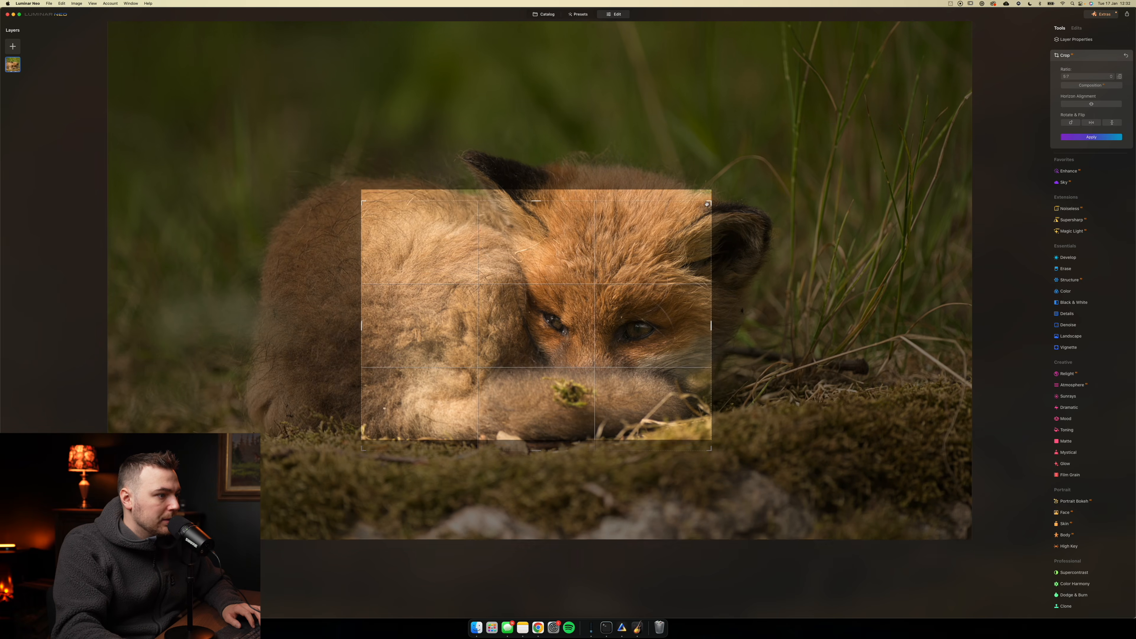
mouse_move(658, 233)
left_mouse_down()
mouse_move(665, 243)
mouse_move(658, 236)
left_mouse_up()
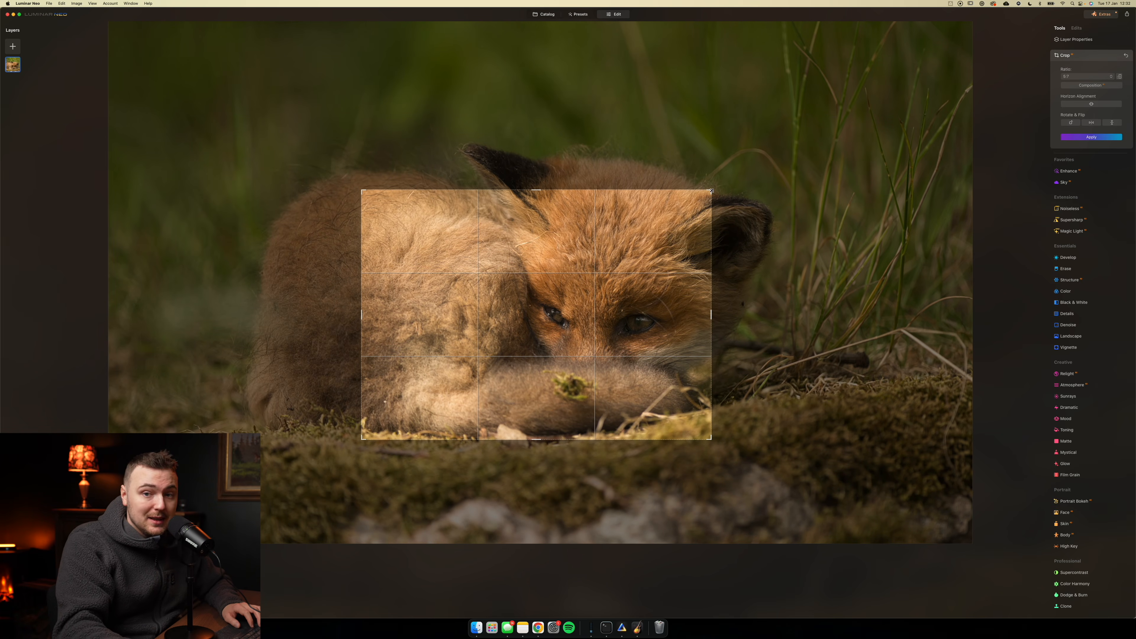
left_click(1091, 137)
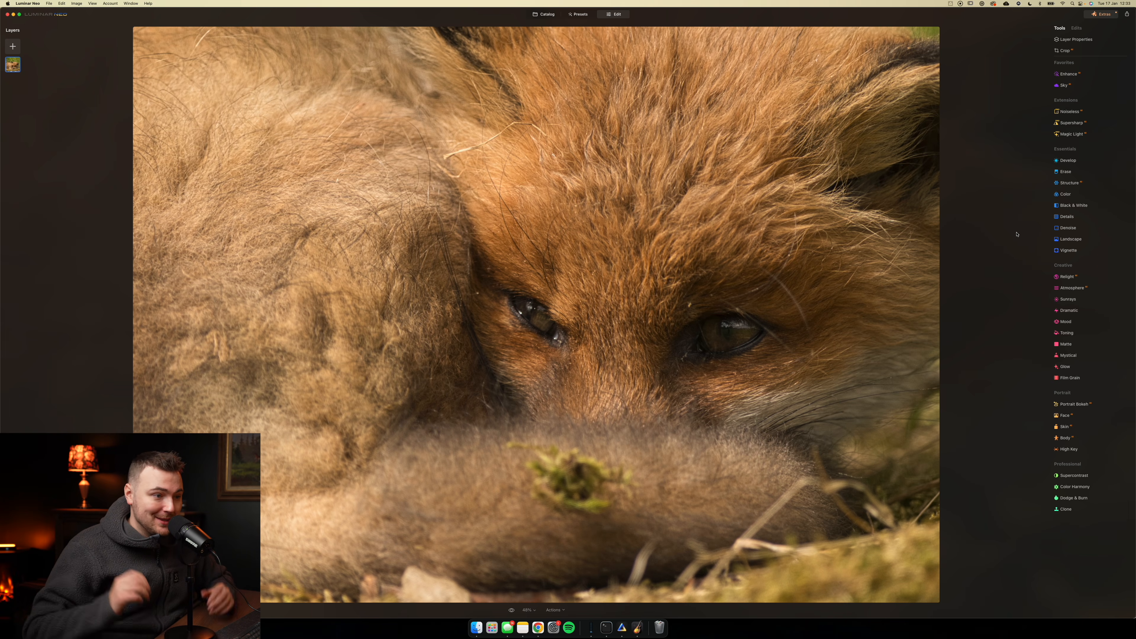
- Darken the lower-right corner of the photo with a Develop exposure reduction limited by a diagonal linear gradient mask
left_click(1056, 161)
left_click(1057, 161)
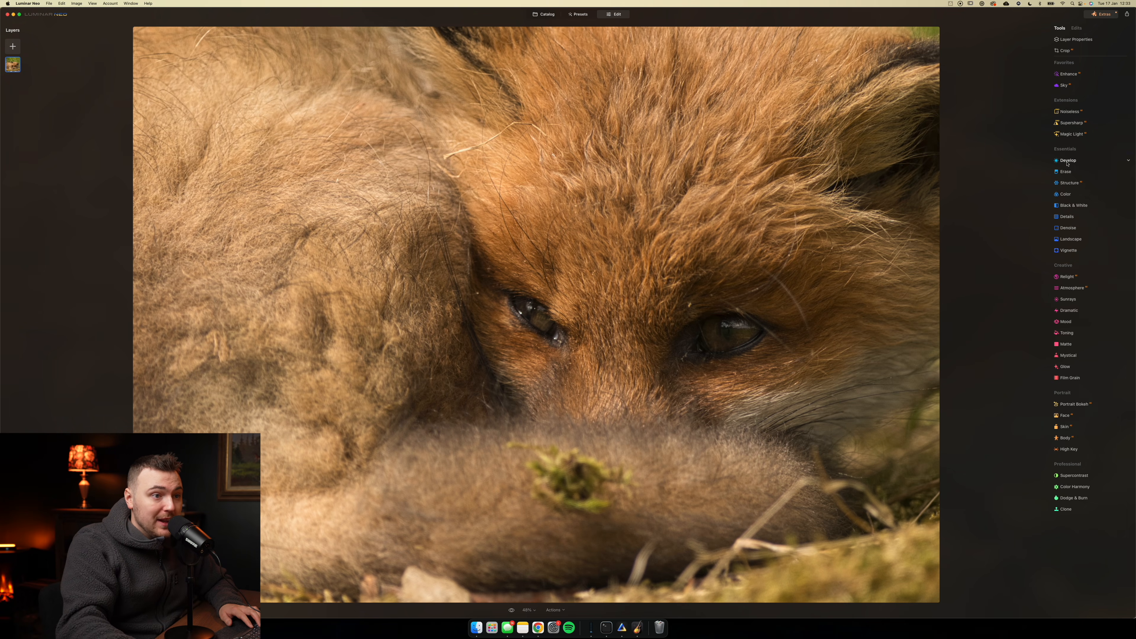
left_click(1067, 162)
left_click_drag(1085, 209, 1085, 210)
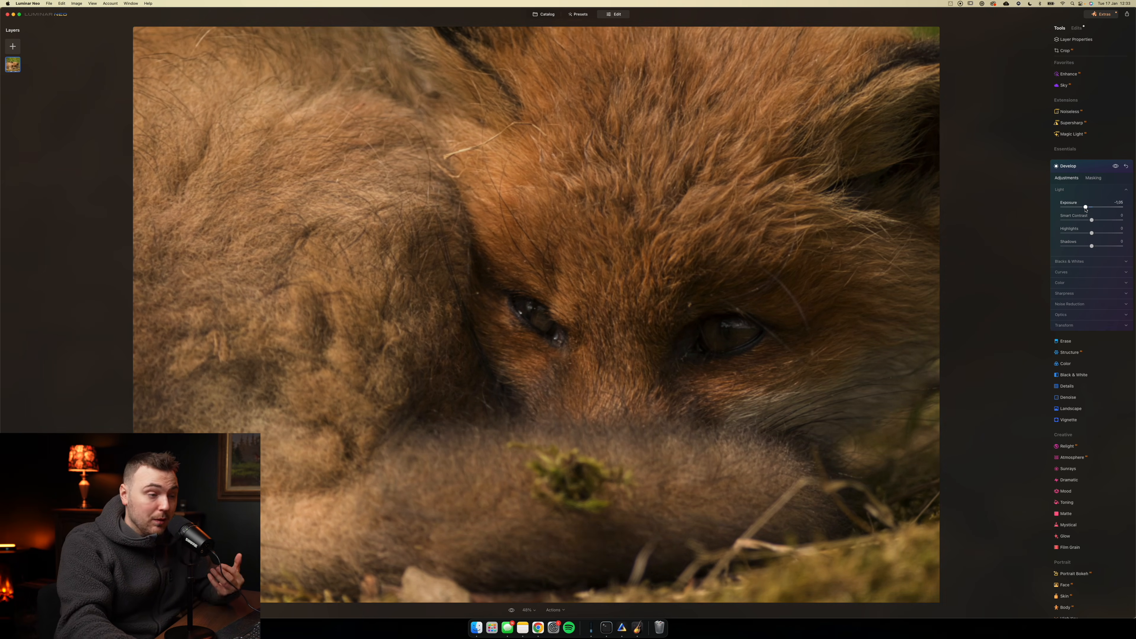
left_click(1095, 179)
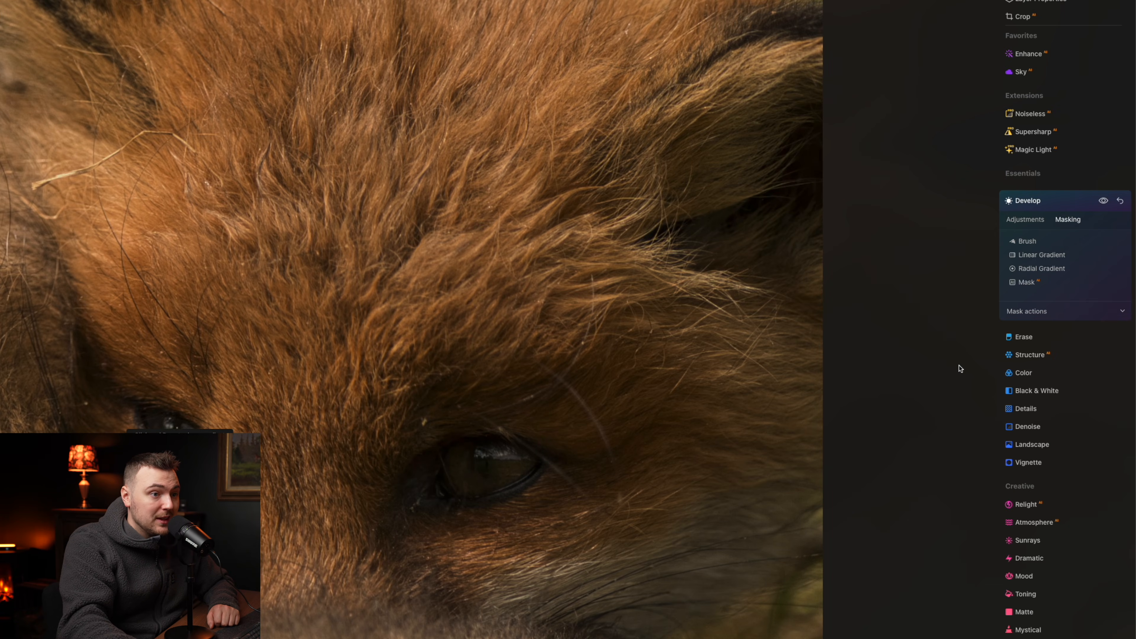
left_click(1042, 255)
left_click_drag(910, 534, 581, 170)
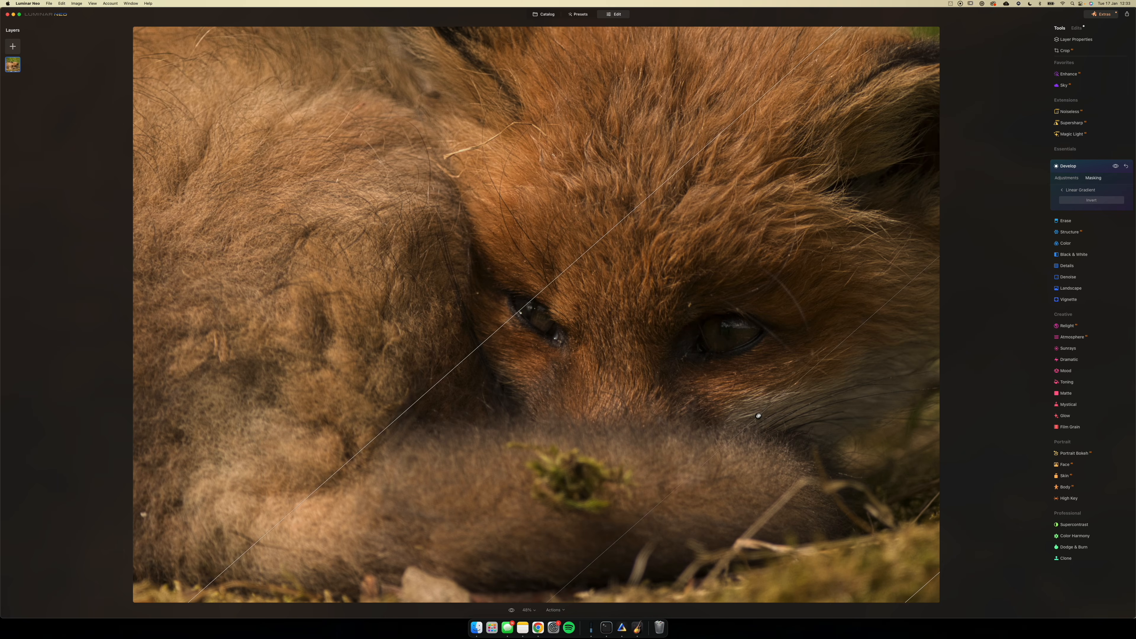
left_click(1066, 178)
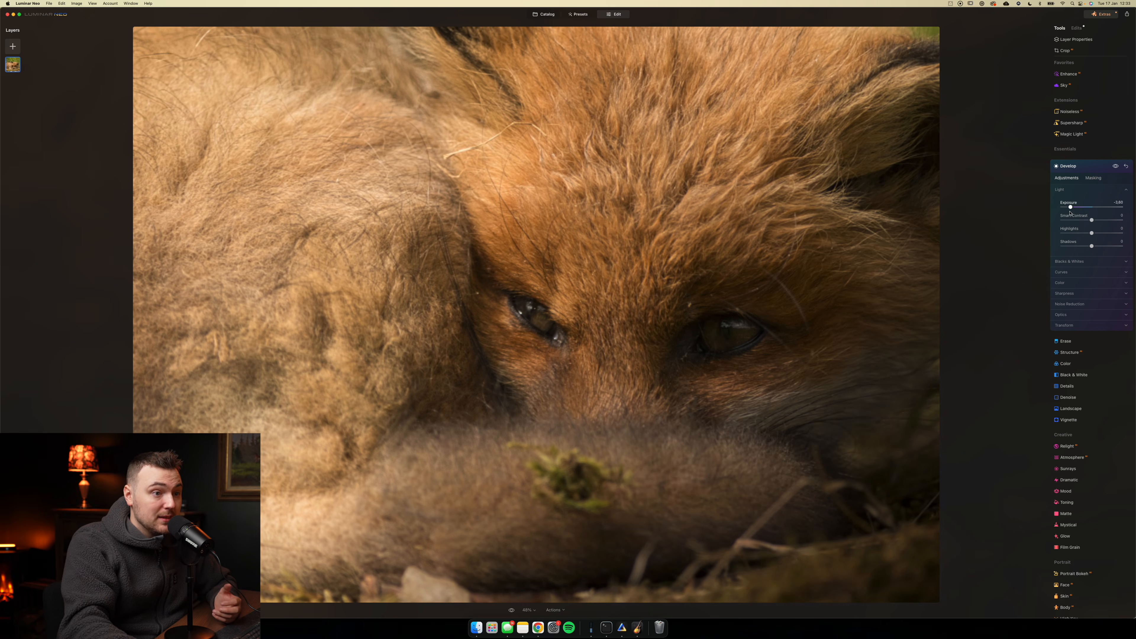
left_click_drag(1068, 206, 1076, 208)
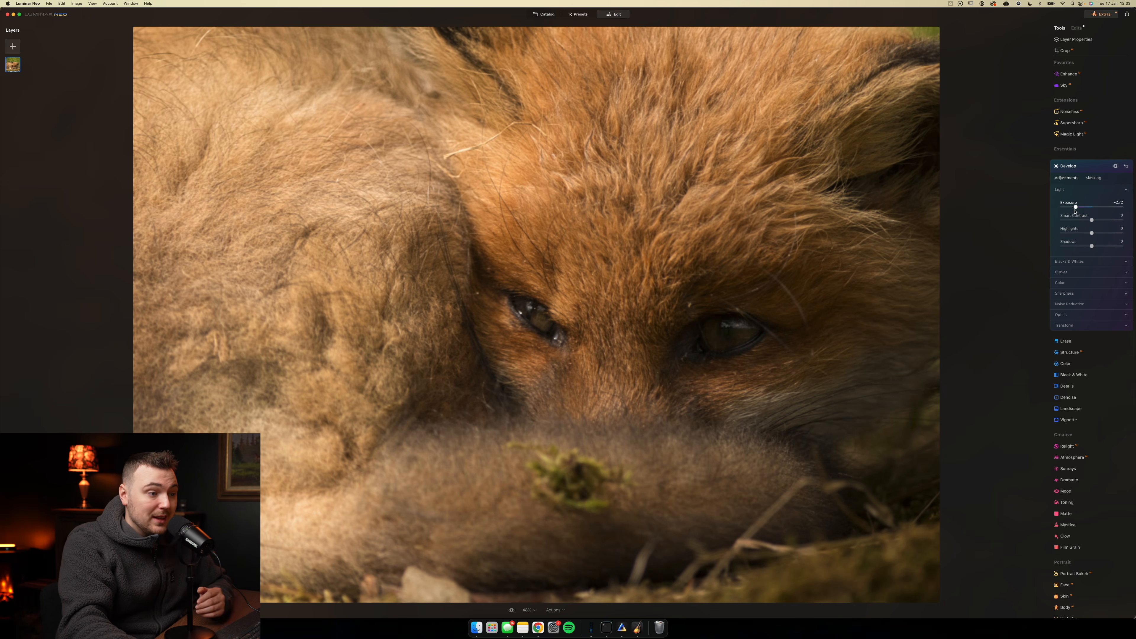
- Add a second diagonal linear gradient to the same mask so the lower-left fur is darkened too
left_click(1100, 179)
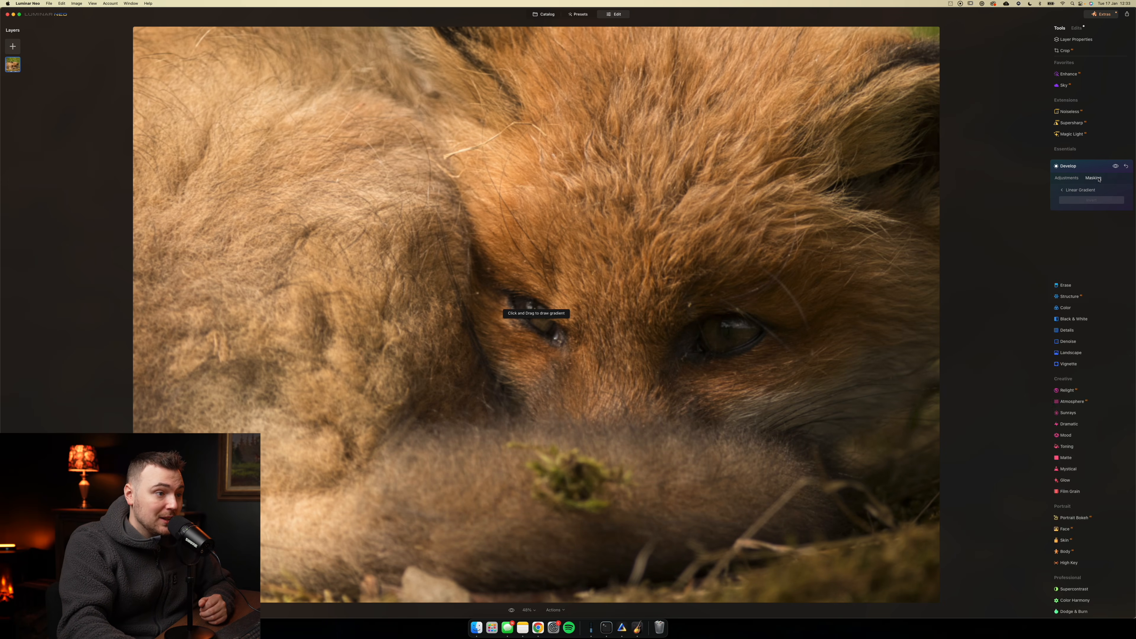
left_click_drag(544, 302, 547, 294)
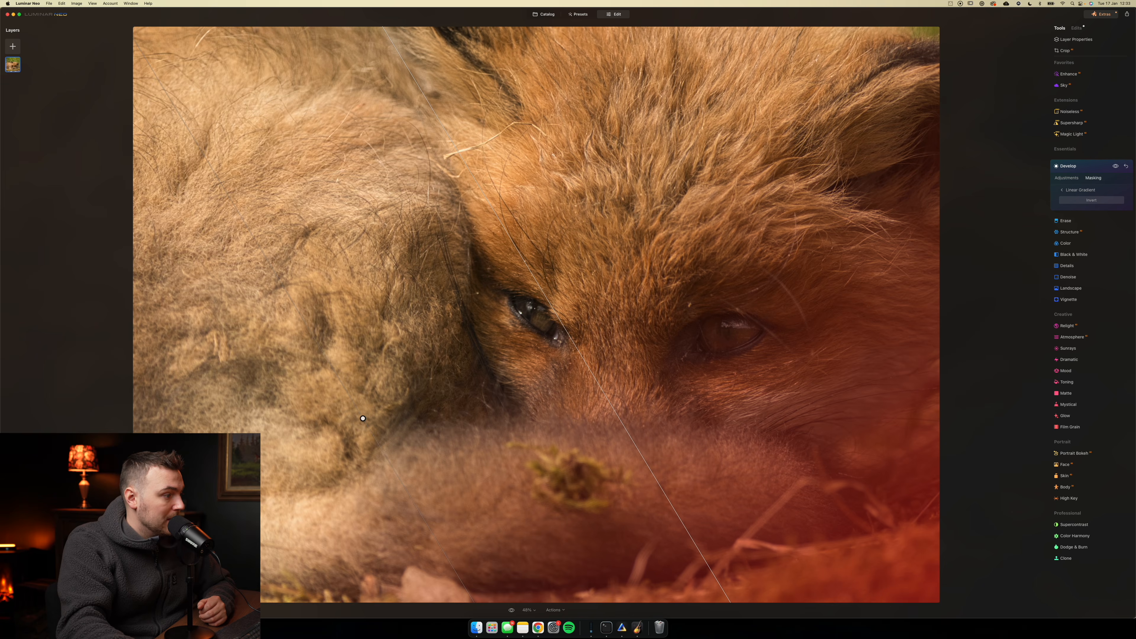
left_click(1069, 179)
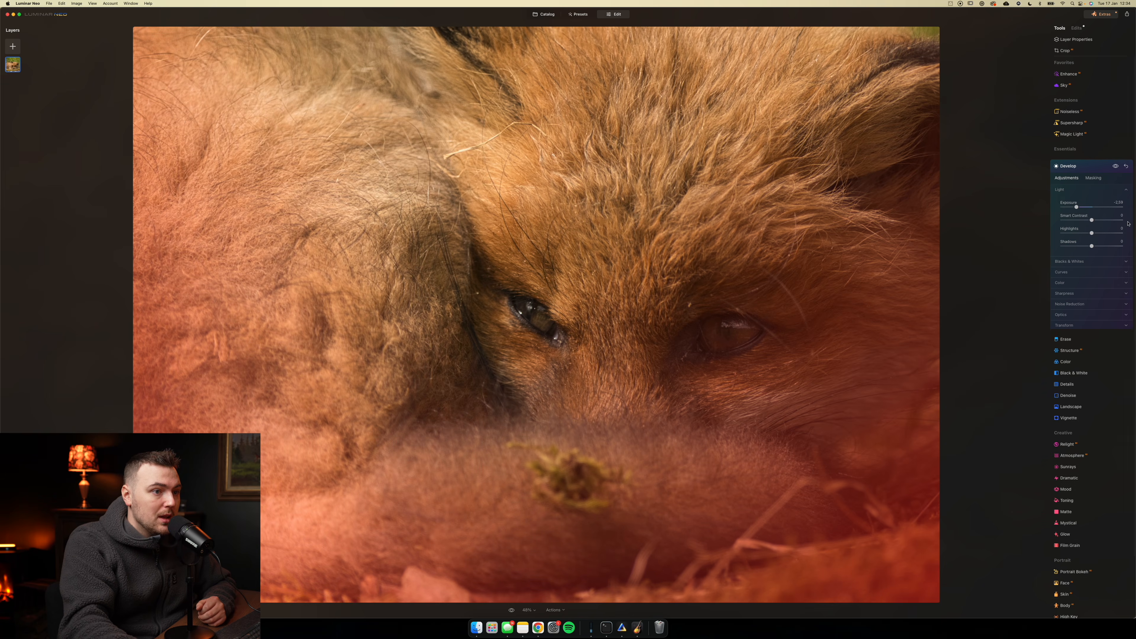
- Darken the upper-left part of the photo with a new Develop linear gradient mask and reduced exposure
left_click(1093, 178)
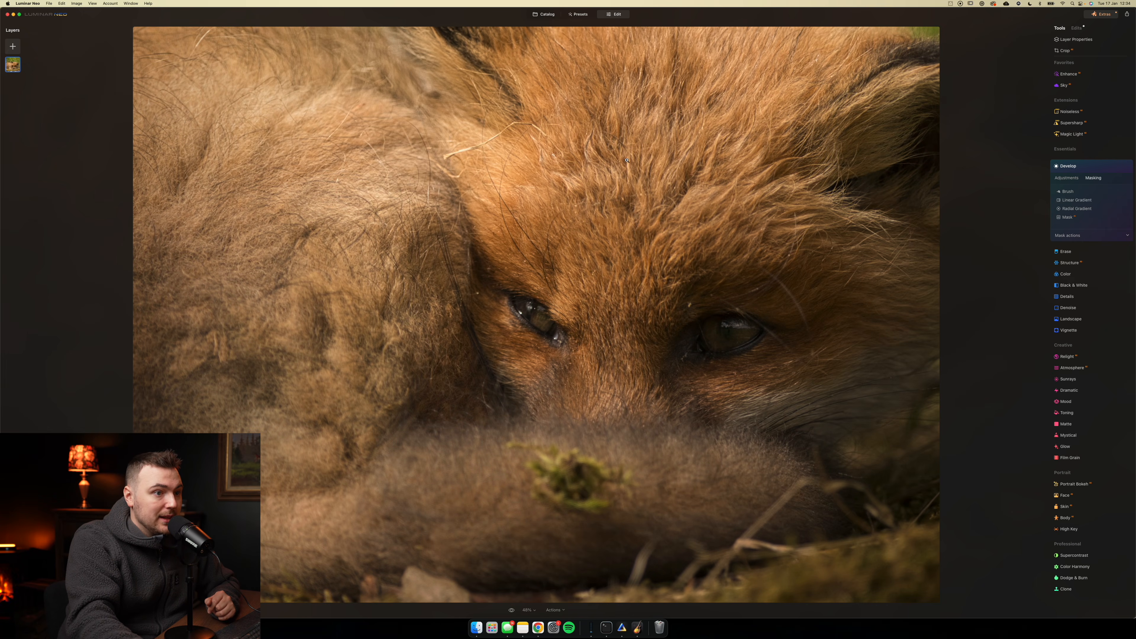
left_click(1077, 202)
mouse_move(361, 85)
left_mouse_down()
mouse_move(497, 249)
mouse_move(498, 297)
mouse_move(473, 347)
left_mouse_up()
left_click(1066, 177)
left_click_drag(1092, 207, 1048, 231)
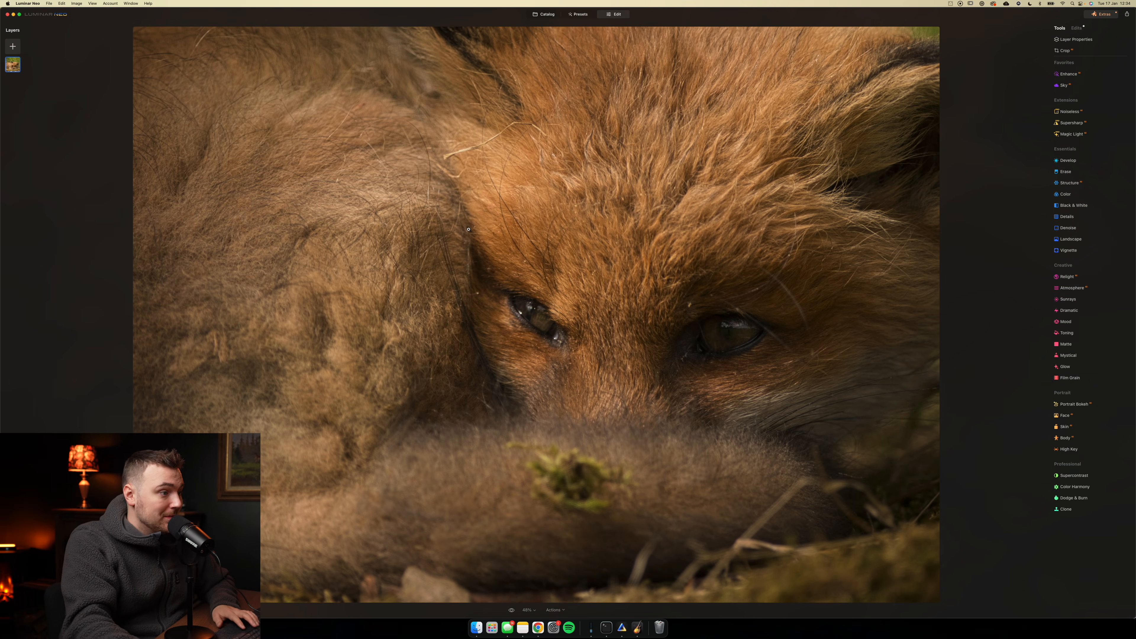
- Brighten the fox's right-hand eye with Develop exposure through an inverted, tilted radial gradient mask fitted around it
left_click(1068, 161)
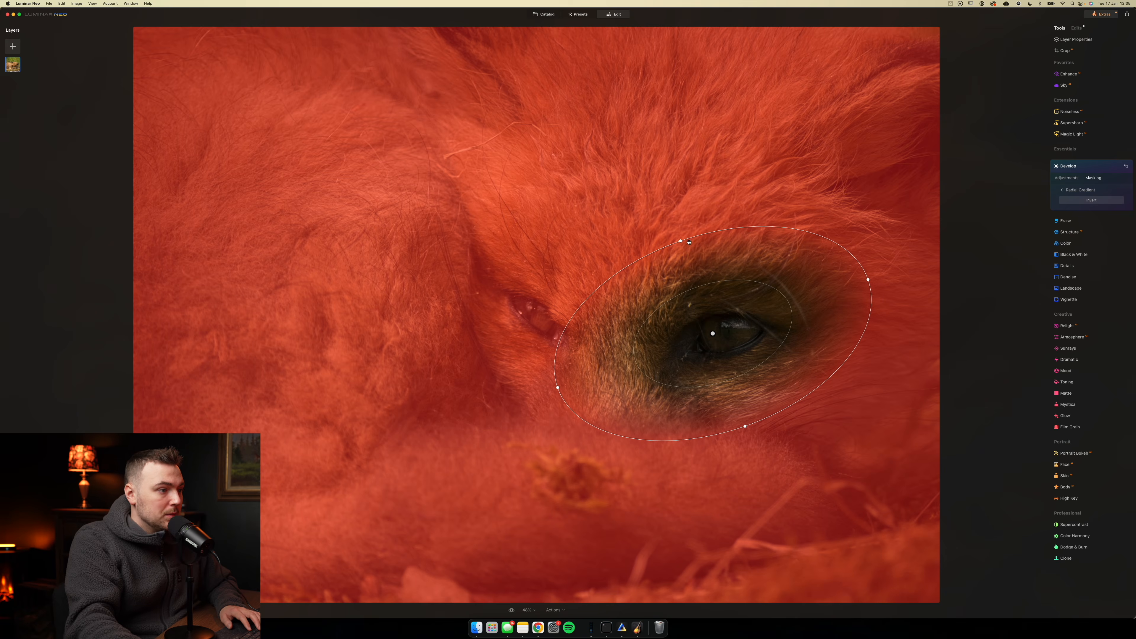
mouse_move(680, 241)
left_mouse_down()
mouse_move(669, 198)
mouse_move(679, 238)
left_mouse_up()
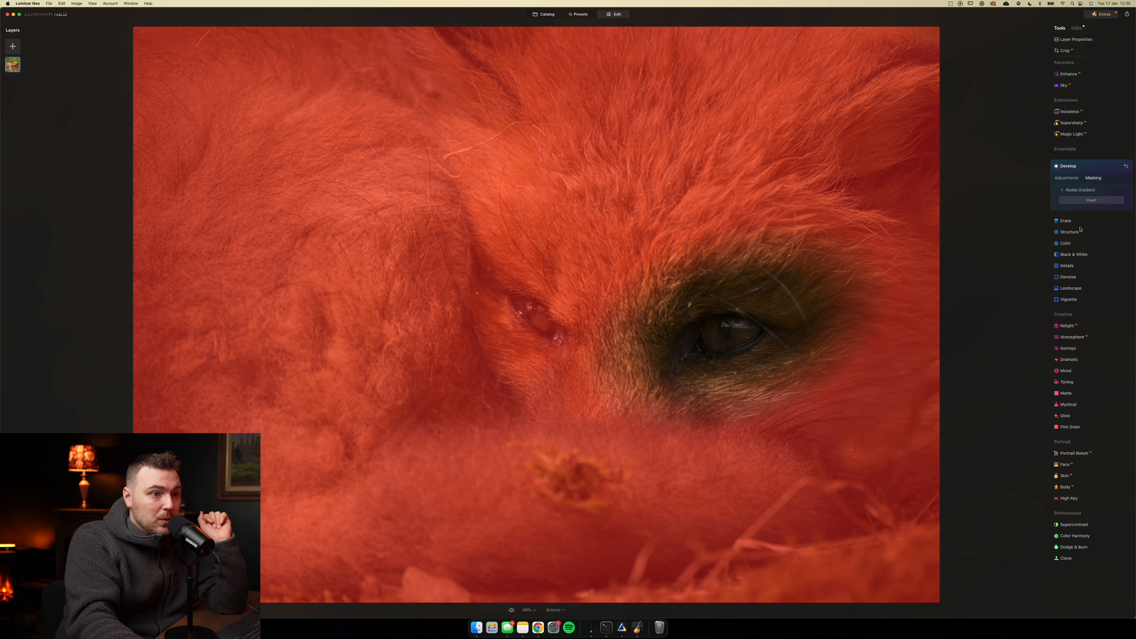
left_click(1096, 201)
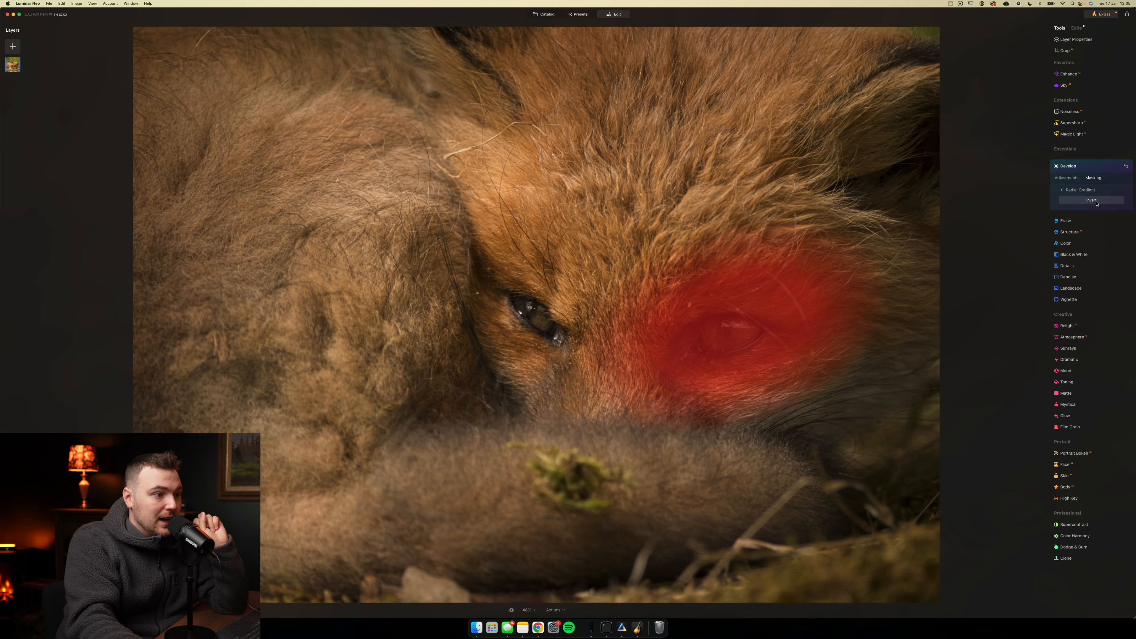
left_click(1066, 178)
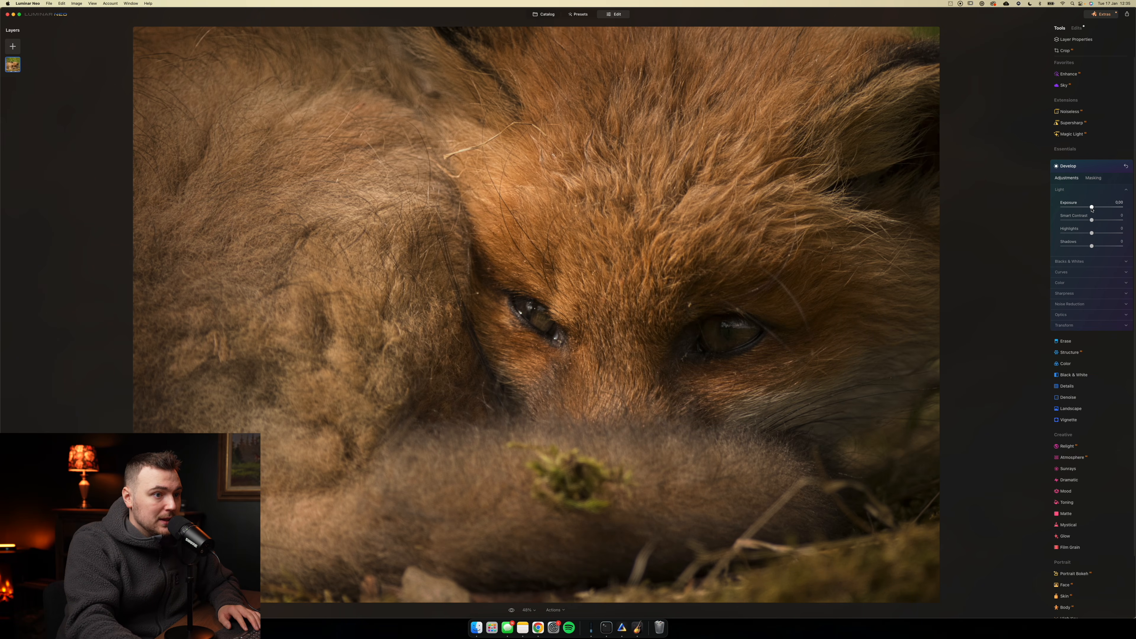
left_click_drag(1092, 208, 1099, 207)
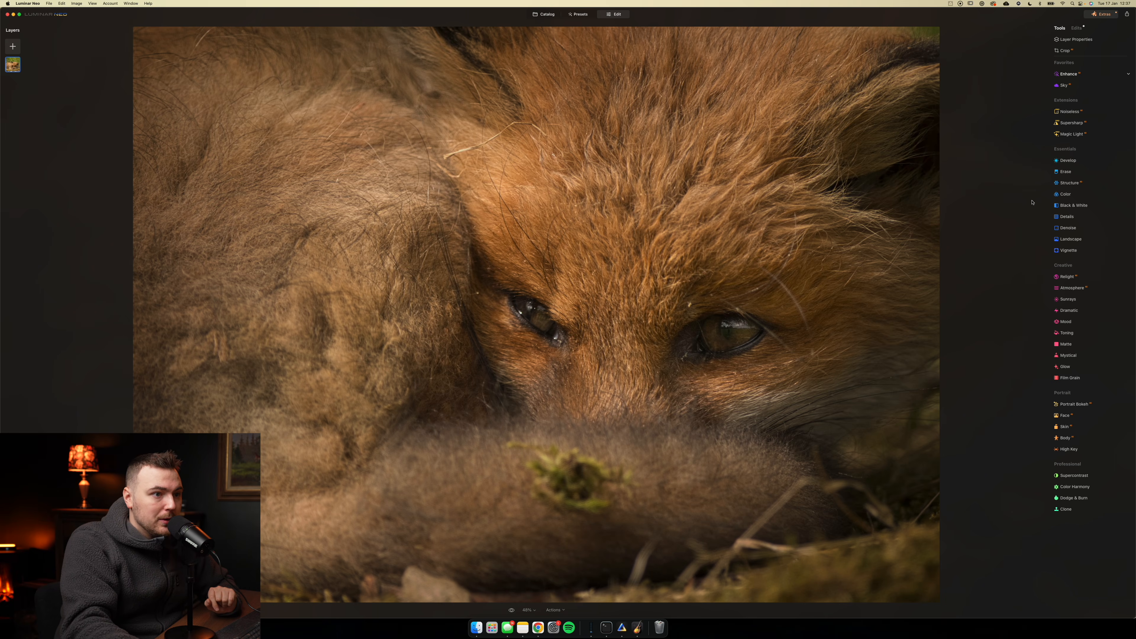
- Set the photo's overall color saturation to -3 and vibrance to 19
left_click(1065, 194)
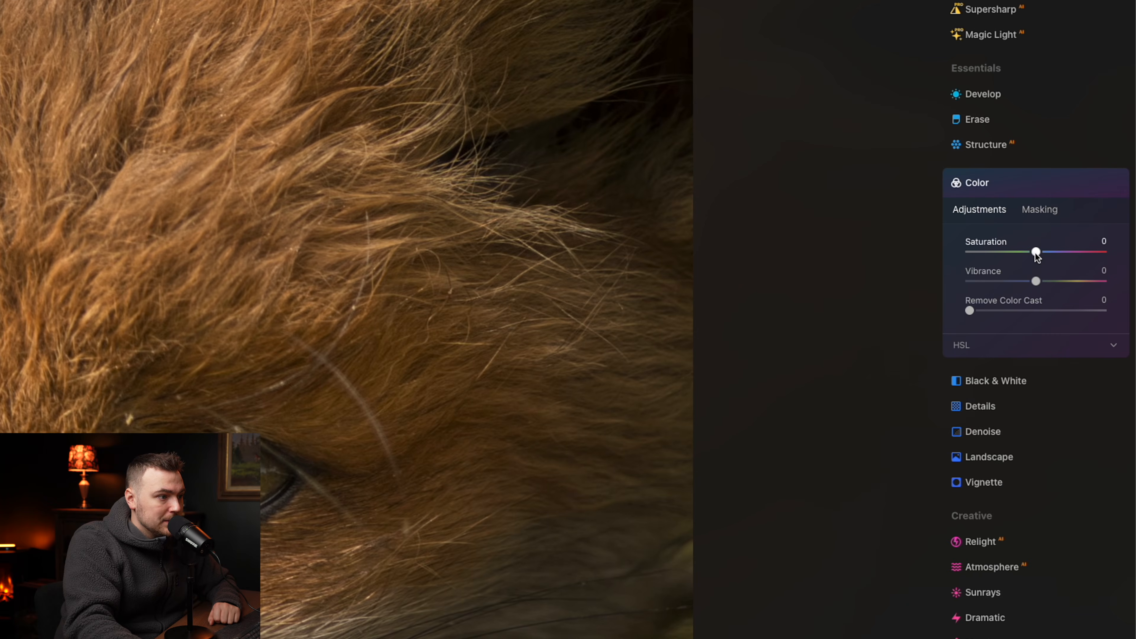
left_click_drag(1092, 230, 1077, 282)
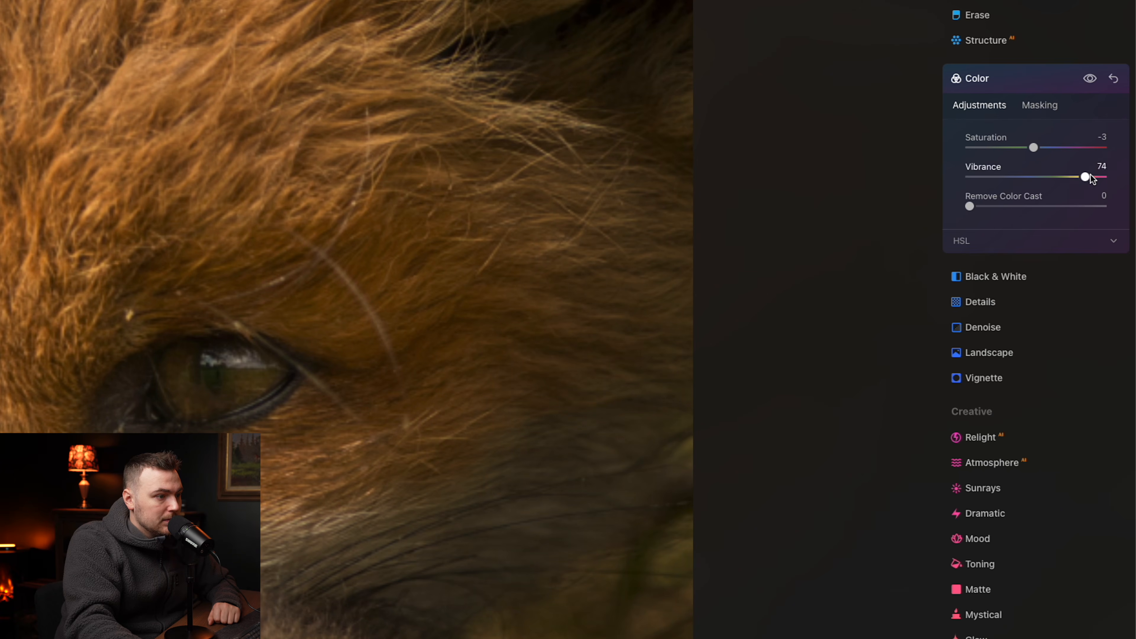
left_click_drag(1051, 174, 1052, 175)
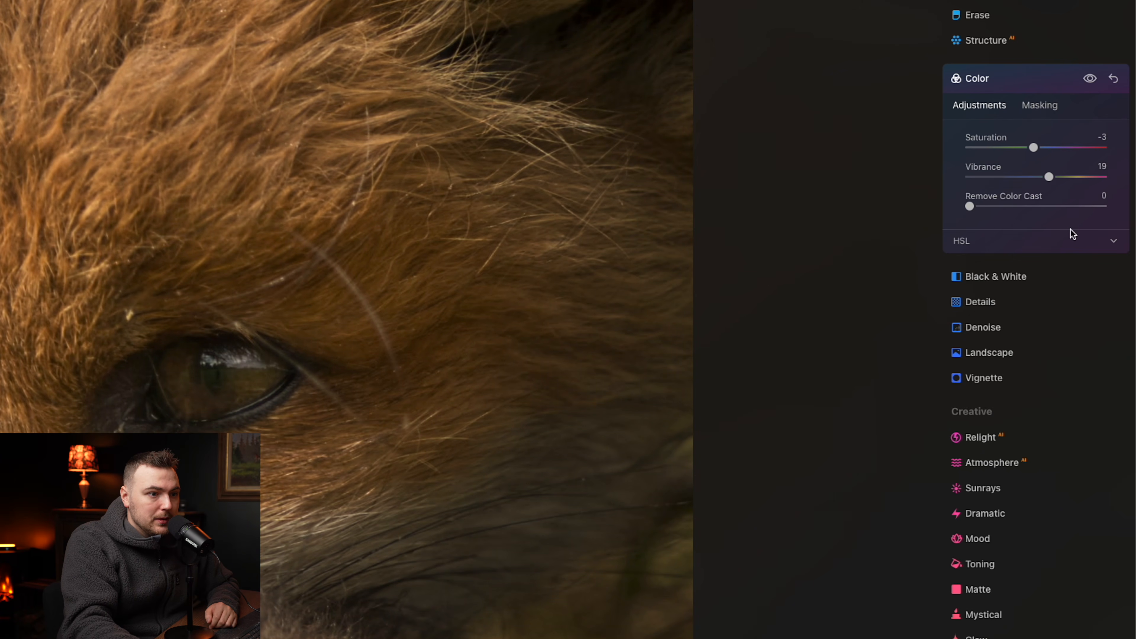
- Raise the orange saturation, nudge the yellow saturation up slightly and reduce the green saturation with the HSL adjustments
left_click(961, 241)
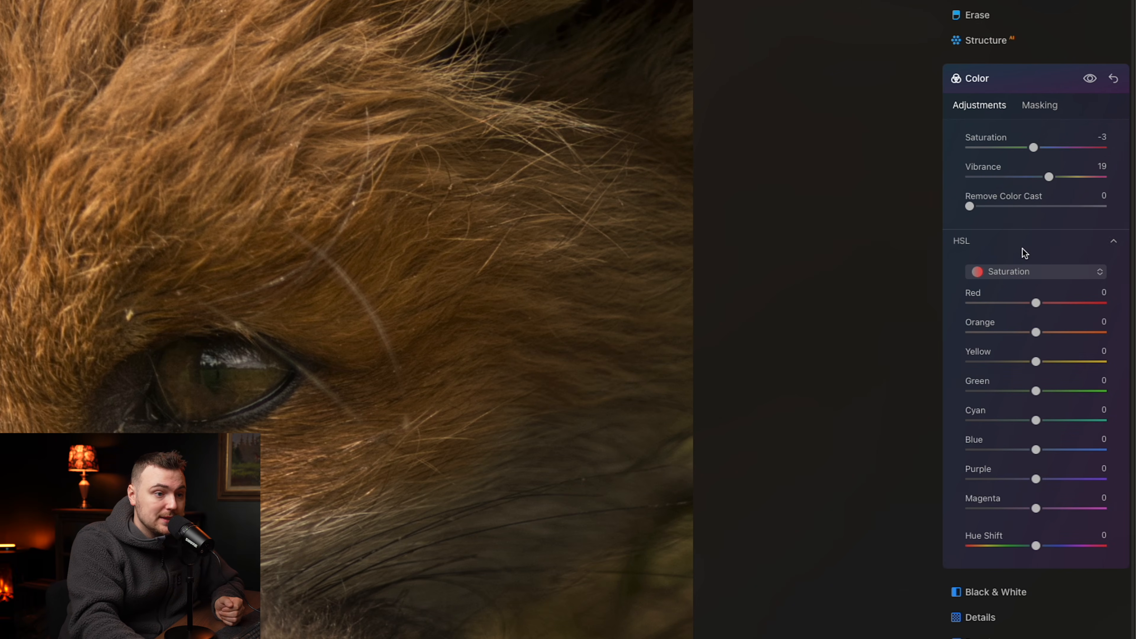
left_click(1036, 270)
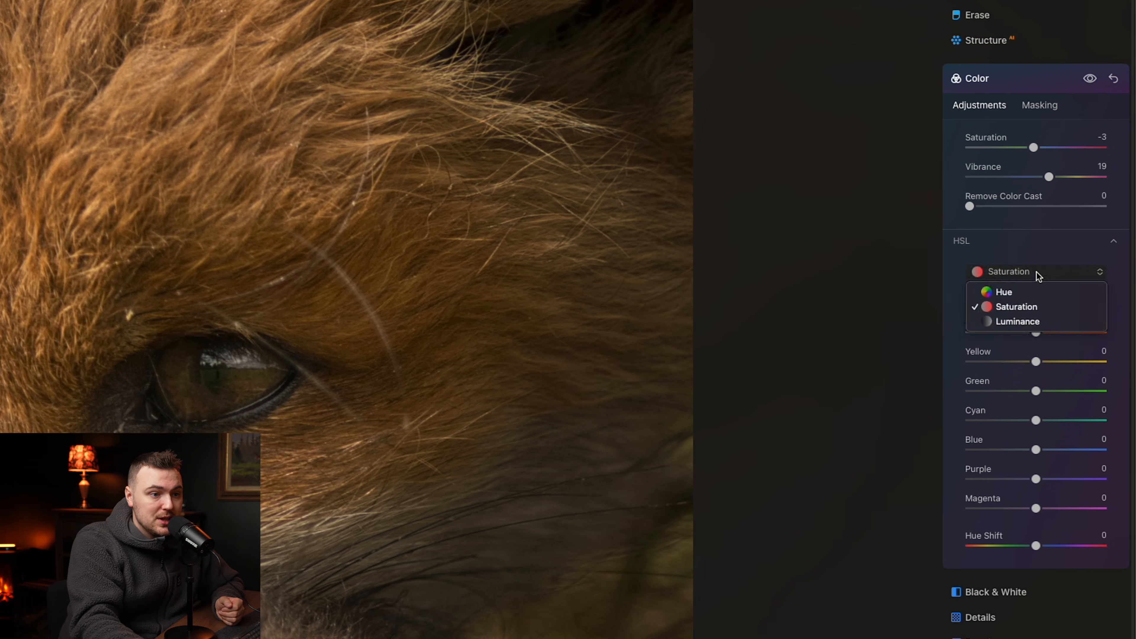
left_click(1004, 292)
left_click(1029, 272)
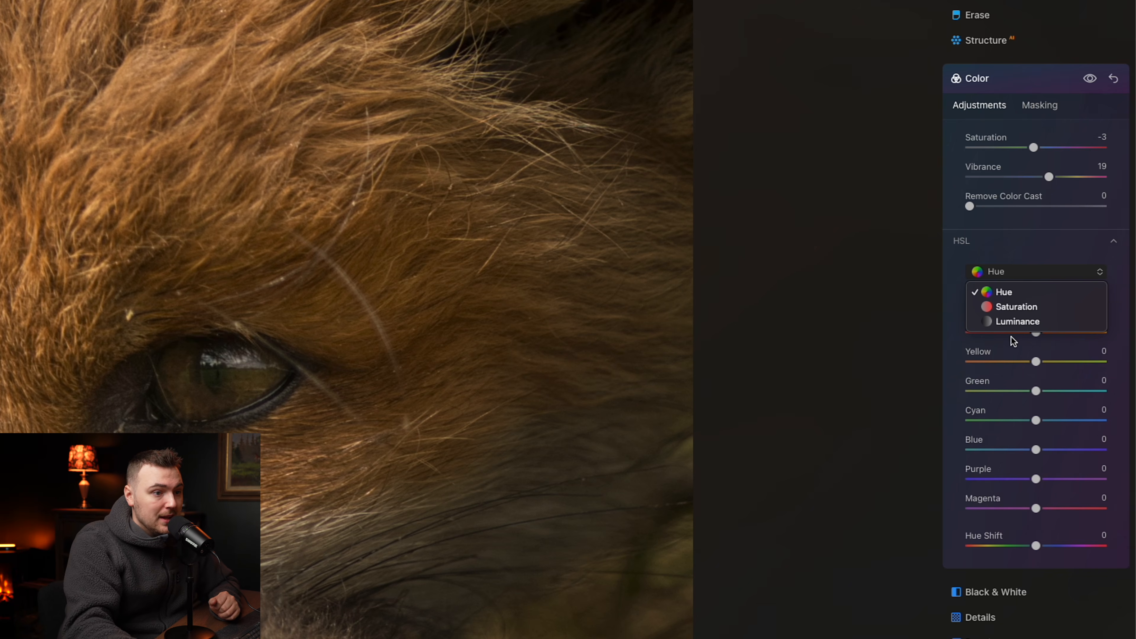
left_click(1005, 306)
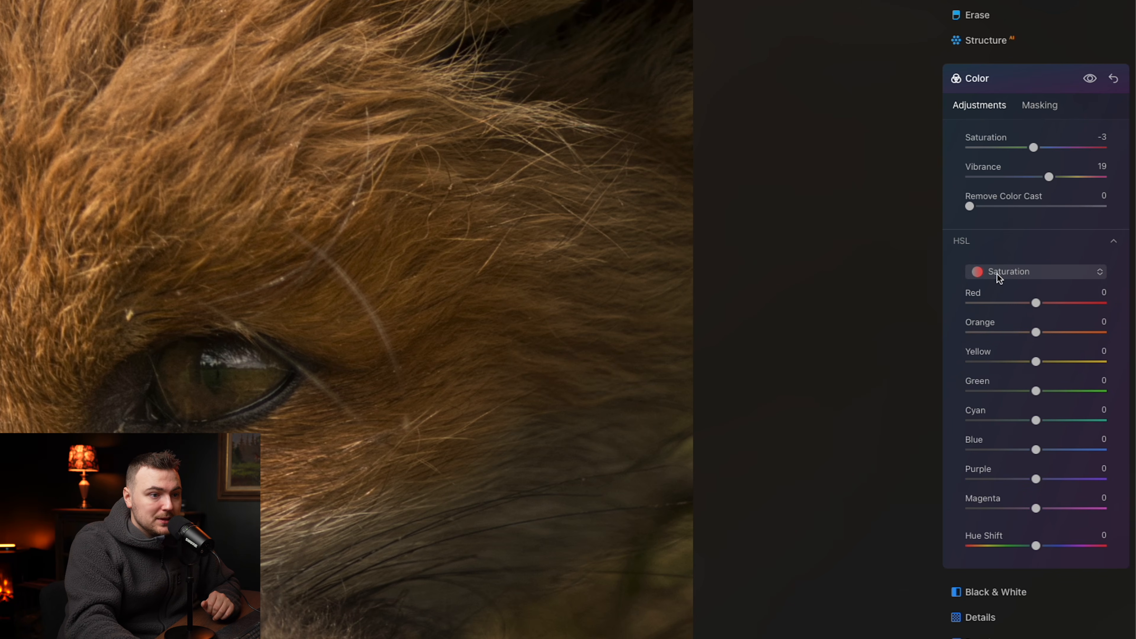
left_click_drag(1036, 333, 1049, 338)
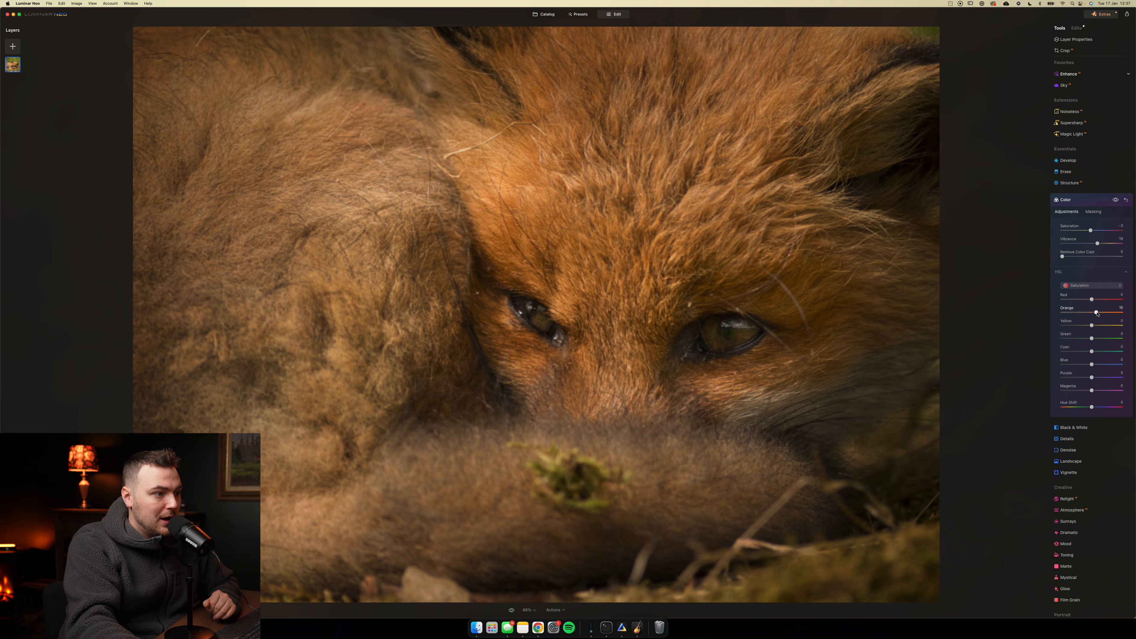
mouse_move(1092, 326)
left_mouse_down()
mouse_move(1037, 334)
mouse_move(1135, 329)
mouse_move(1095, 326)
left_mouse_up()
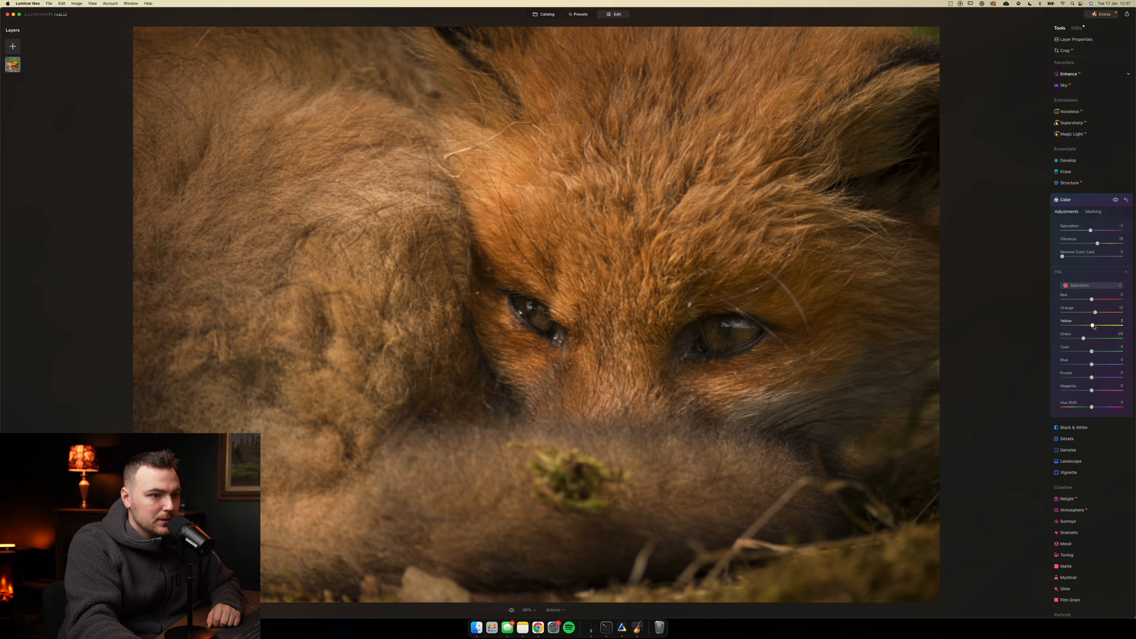
left_click(1100, 200)
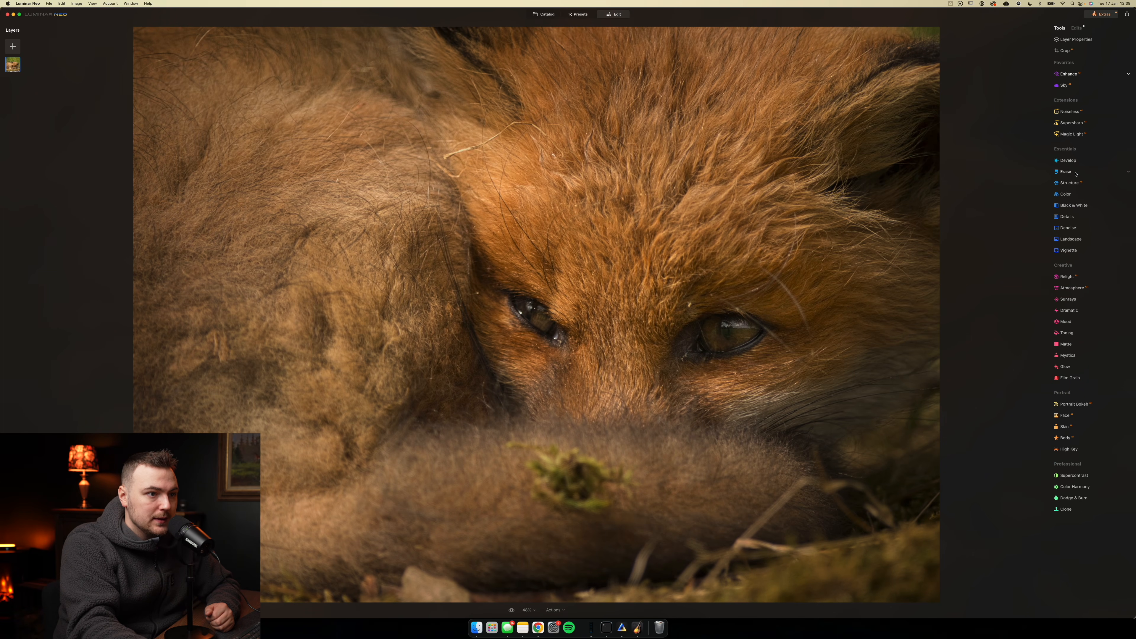
- Erase the green moss clump from the fox's tail in the foreground with the Erase tool
left_click(1095, 171)
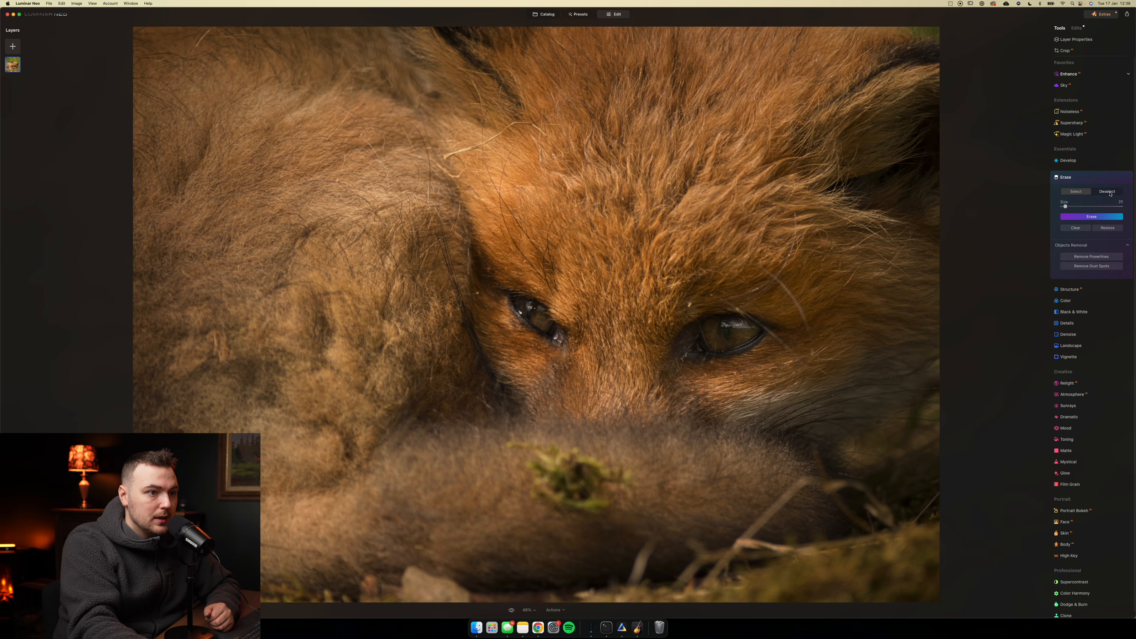
scroll(574, 471, "up", 5)
scroll(573, 472, "down", 6)
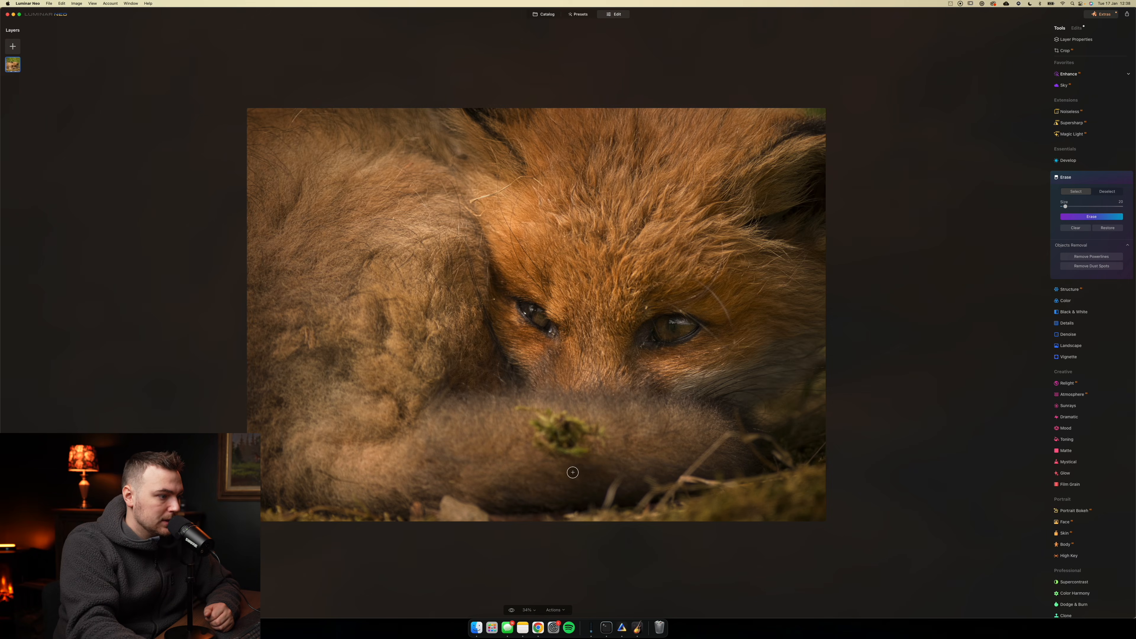
left_click_drag(521, 410, 577, 441)
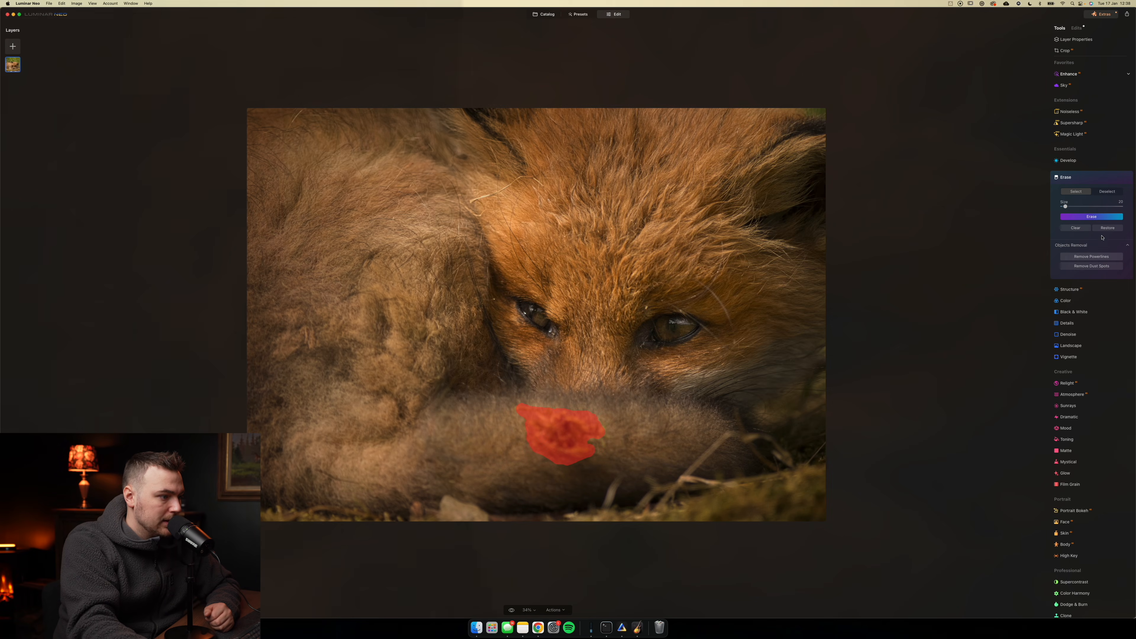
left_click(1092, 217)
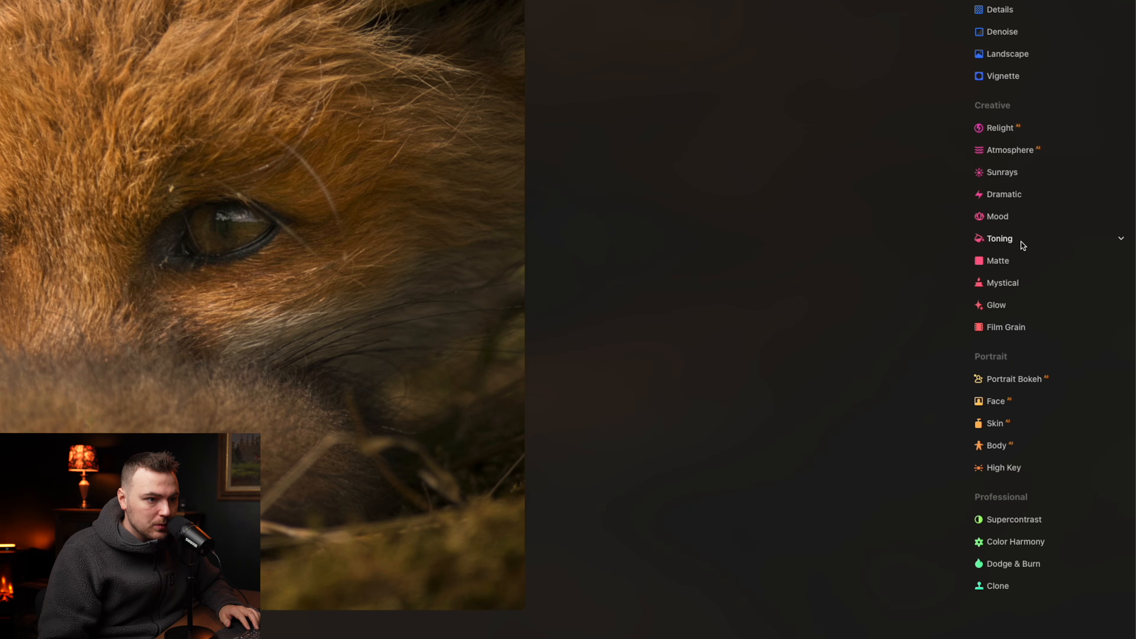
- Add a subtle Orton Effect glow to the whole photo with a low amount
left_click(1003, 312)
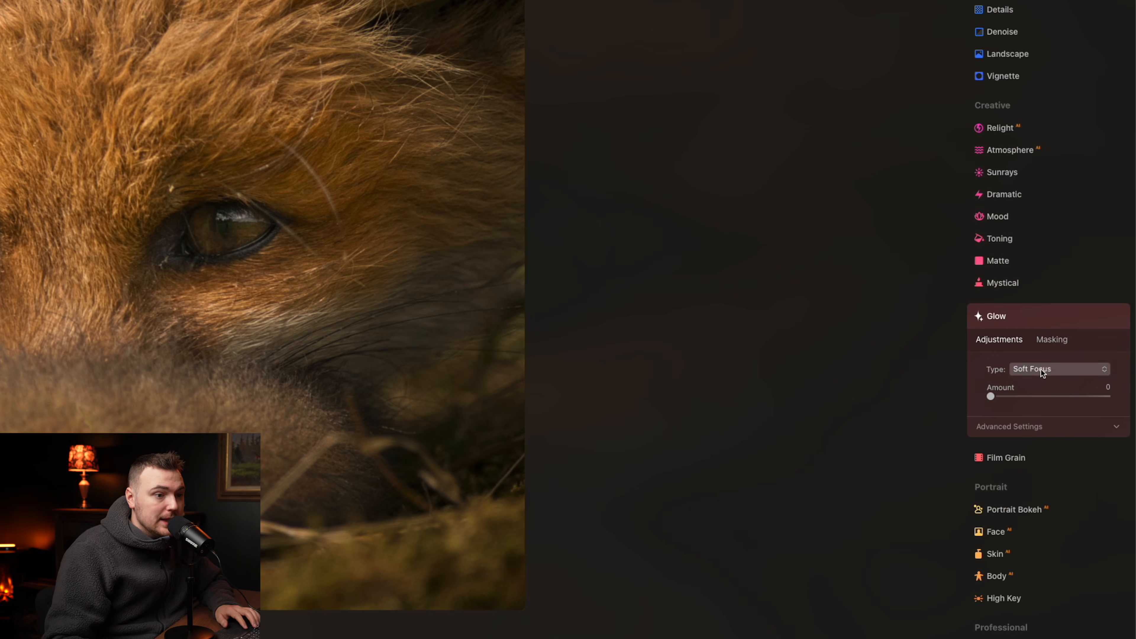
left_click(1059, 370)
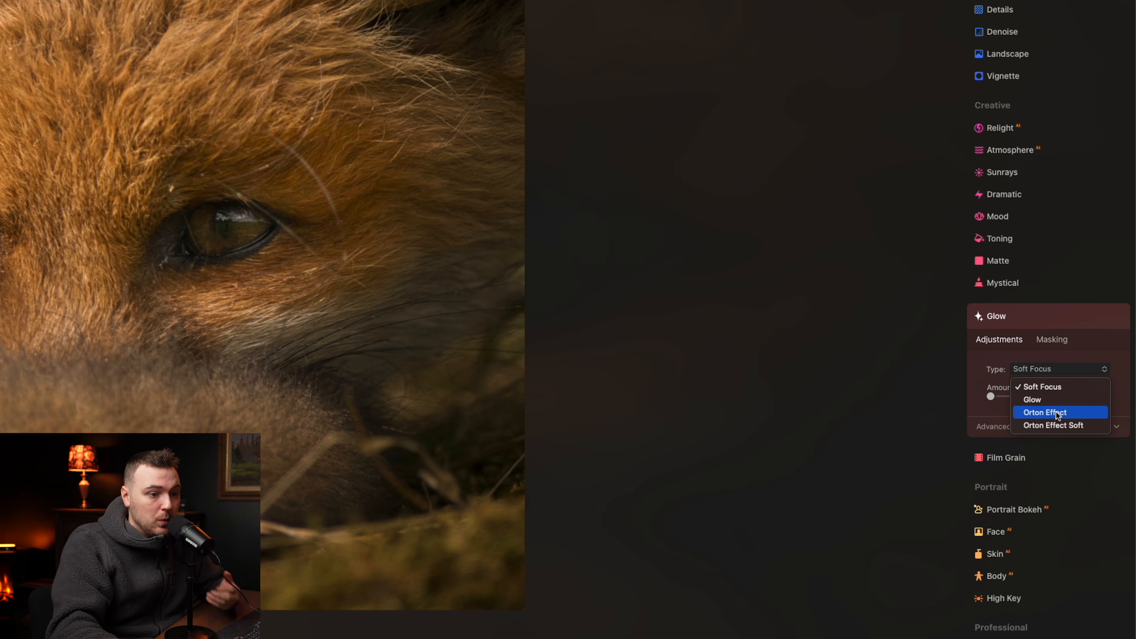
left_click(1045, 412)
left_click_drag(990, 396, 1003, 398)
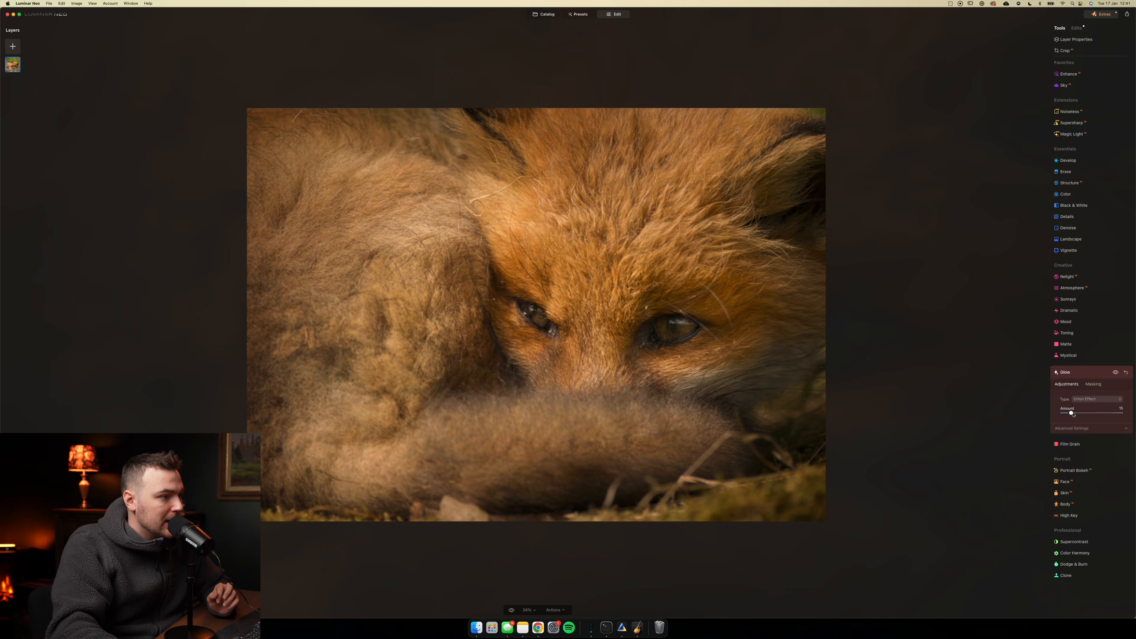
mouse_move(1086, 414)
left_mouse_down()
mouse_move(1100, 414)
mouse_move(1070, 412)
left_mouse_up()
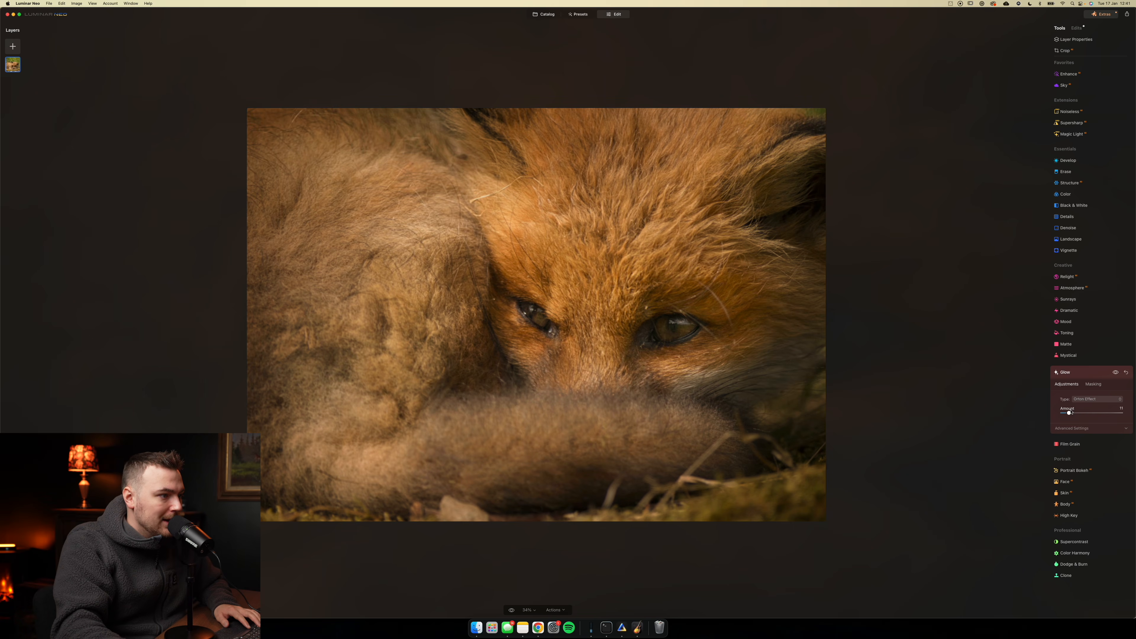
left_click(1079, 401)
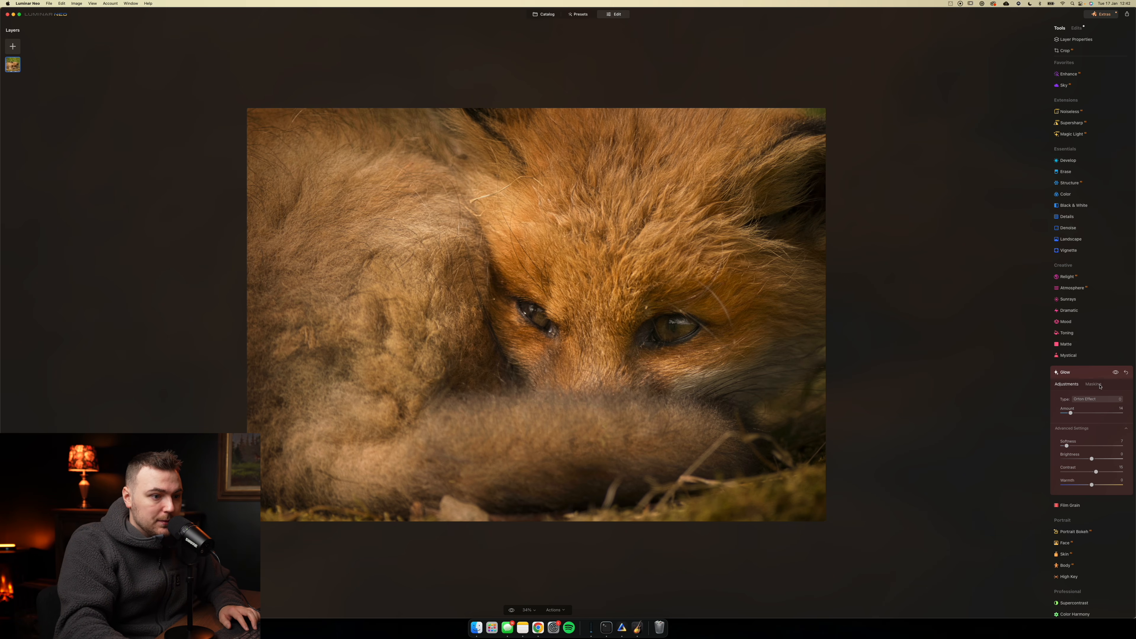
- Exclude the fox's right-hand eye from the glow with a small, tilted radial gradient mask fitted around it
left_click(1094, 384)
left_click(1075, 414)
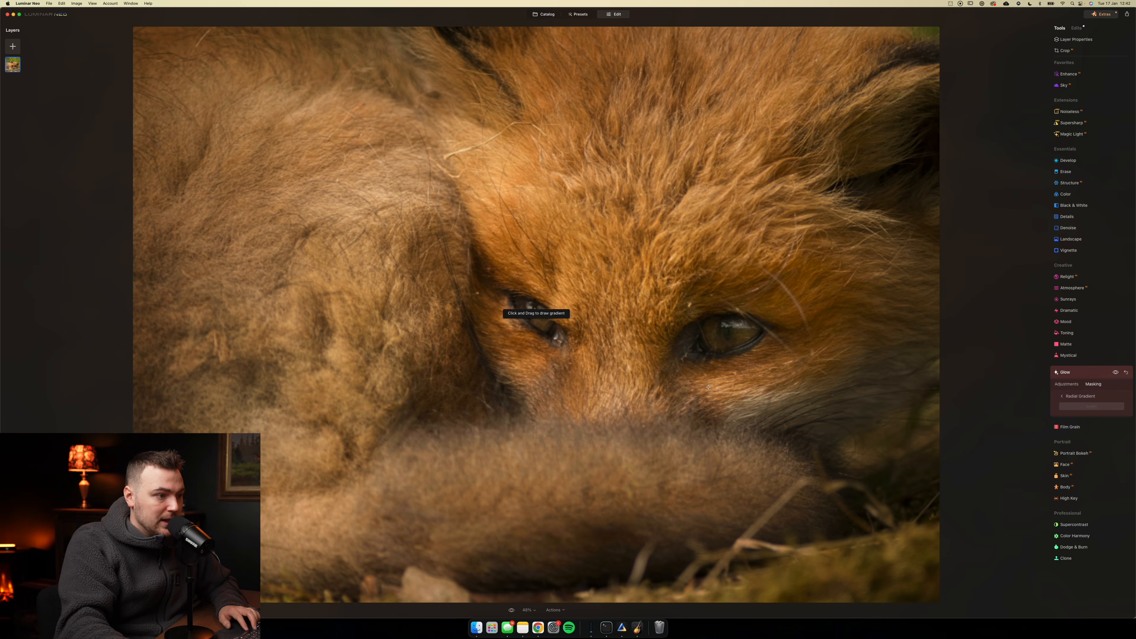
left_click(724, 333)
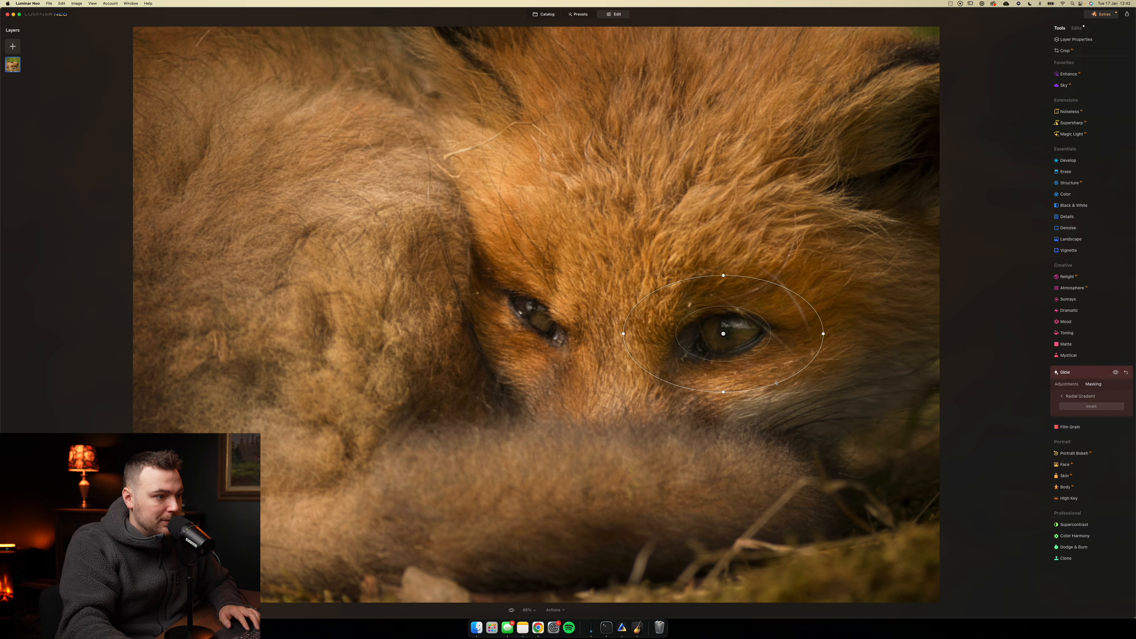
left_click_drag(825, 344, 827, 317)
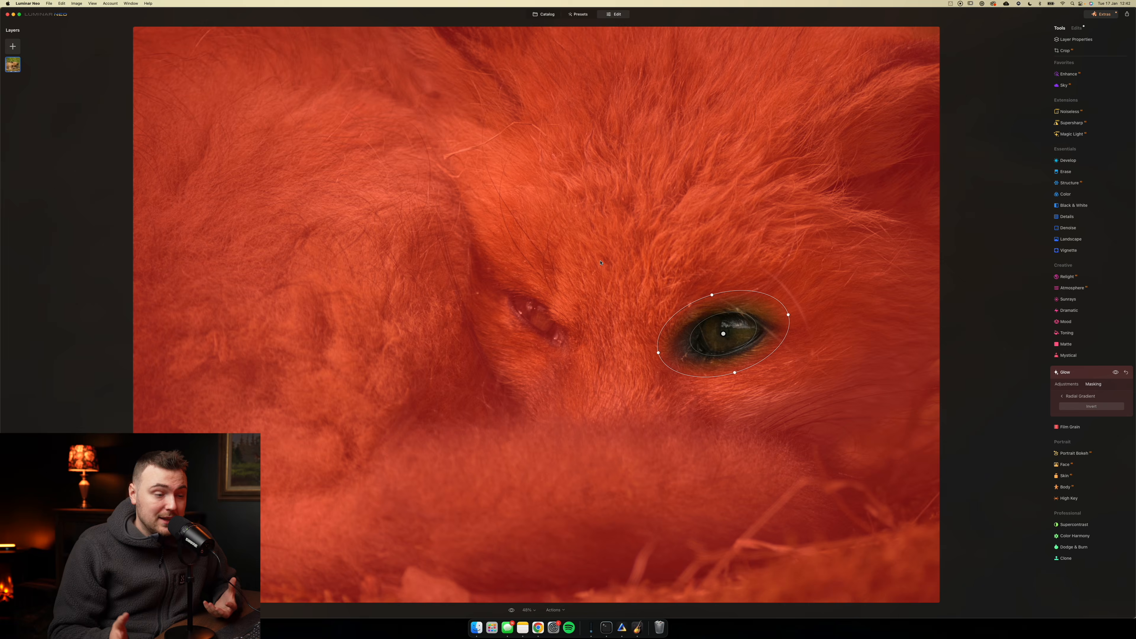
left_click(1090, 373)
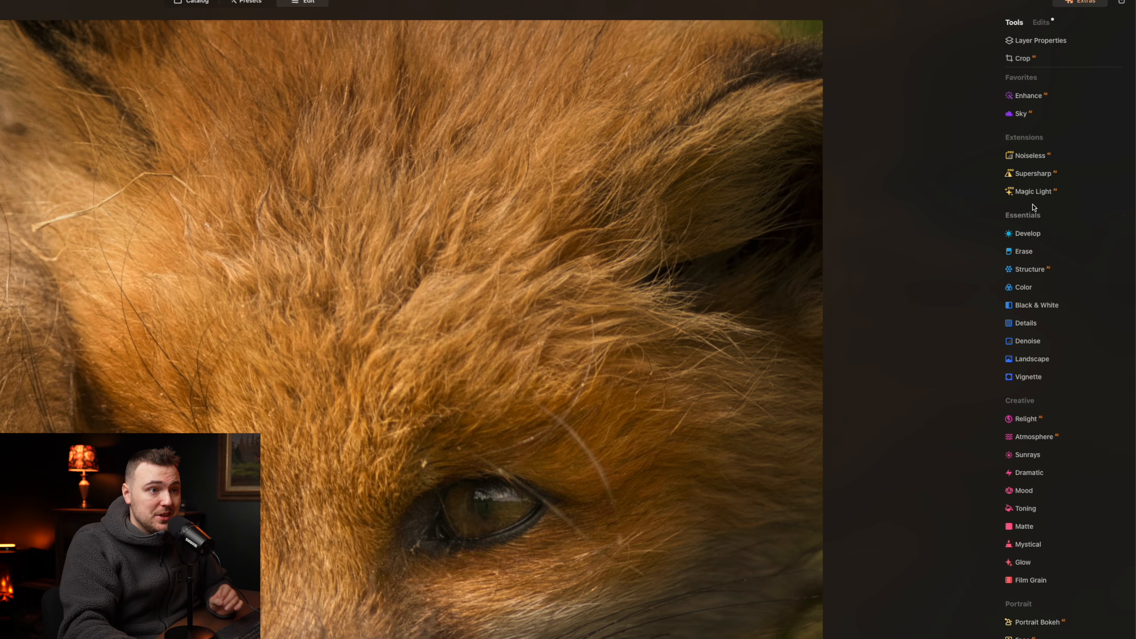
- Restrict Supersharp to the fox's right-hand eye with an inverted, tilted radial gradient mask
left_click(1032, 174)
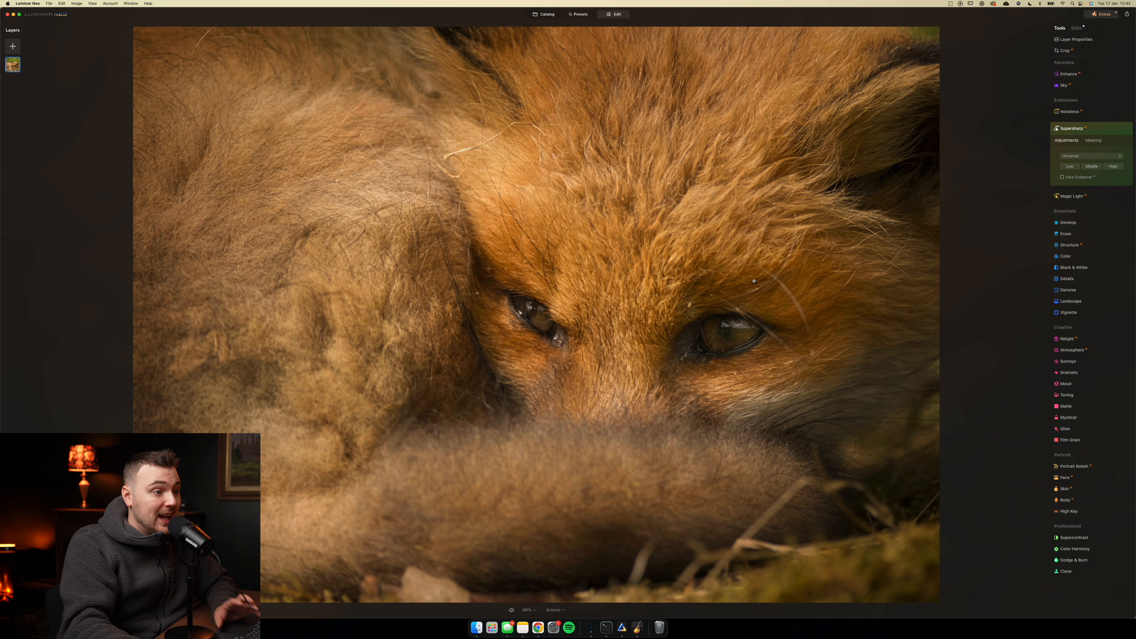
left_click(740, 339)
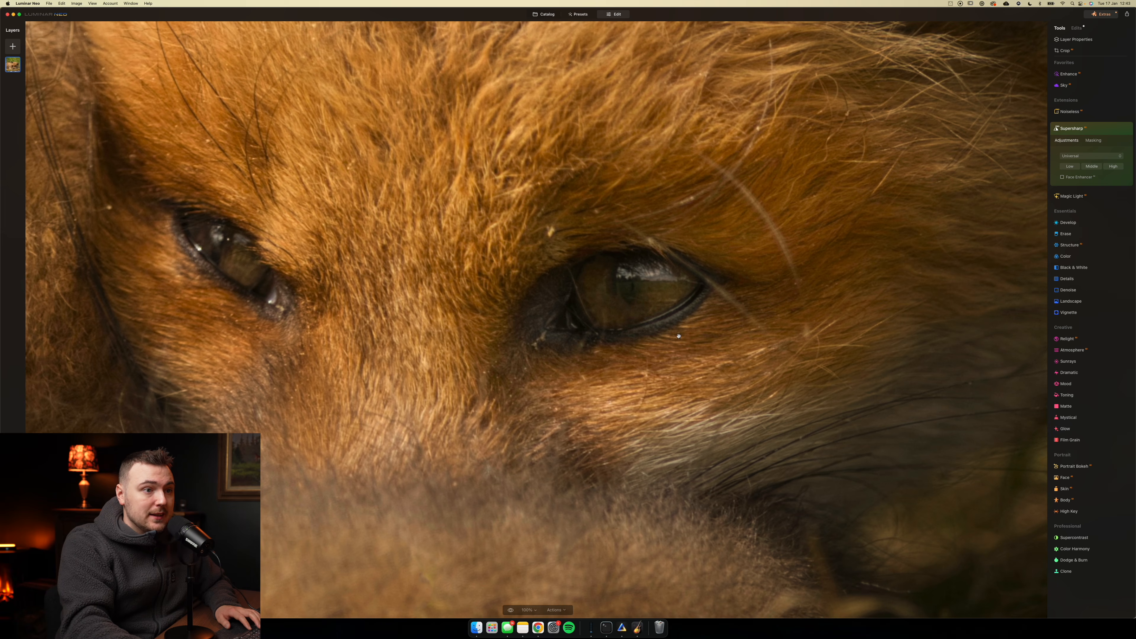
left_click(1094, 141)
left_click(1075, 171)
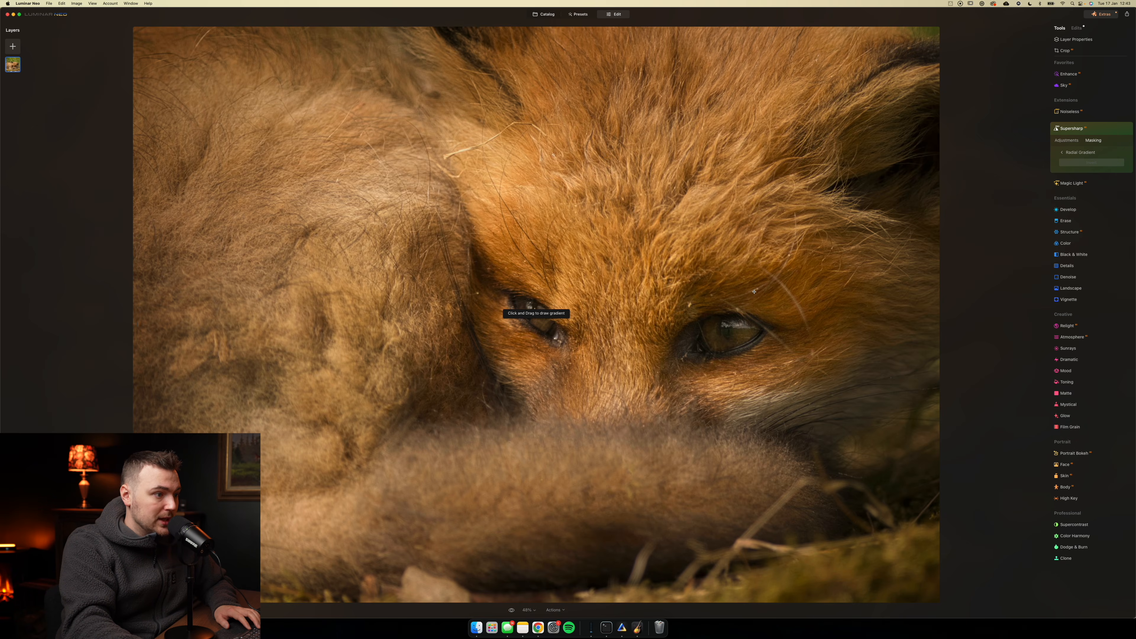
left_click_drag(724, 334, 821, 386)
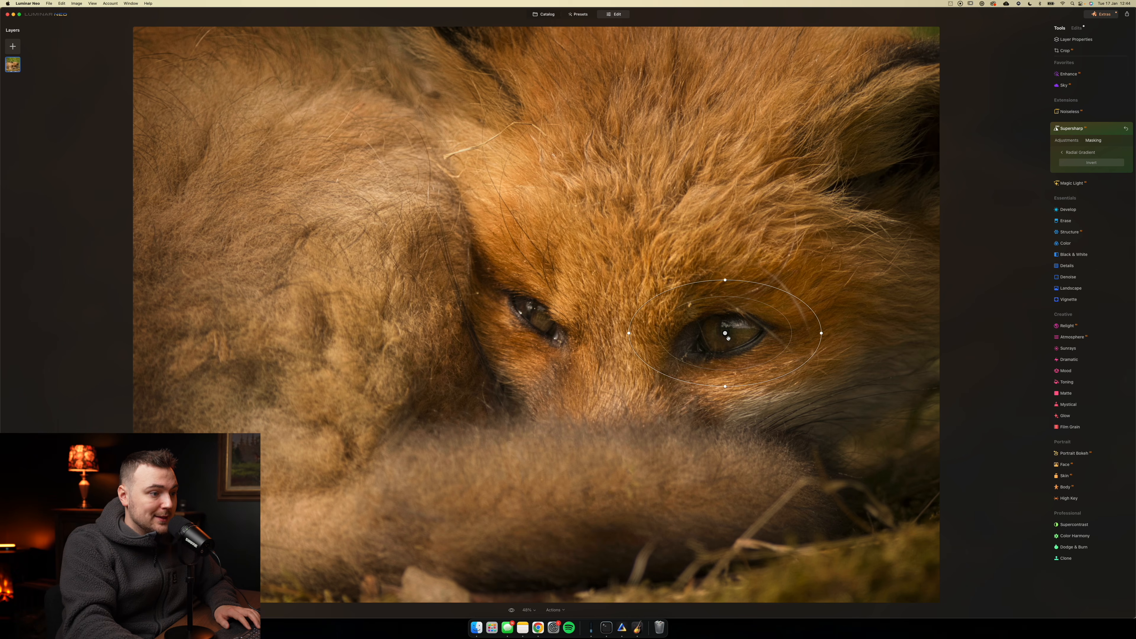
left_click_drag(749, 388, 773, 387)
left_click_drag(711, 291, 727, 299)
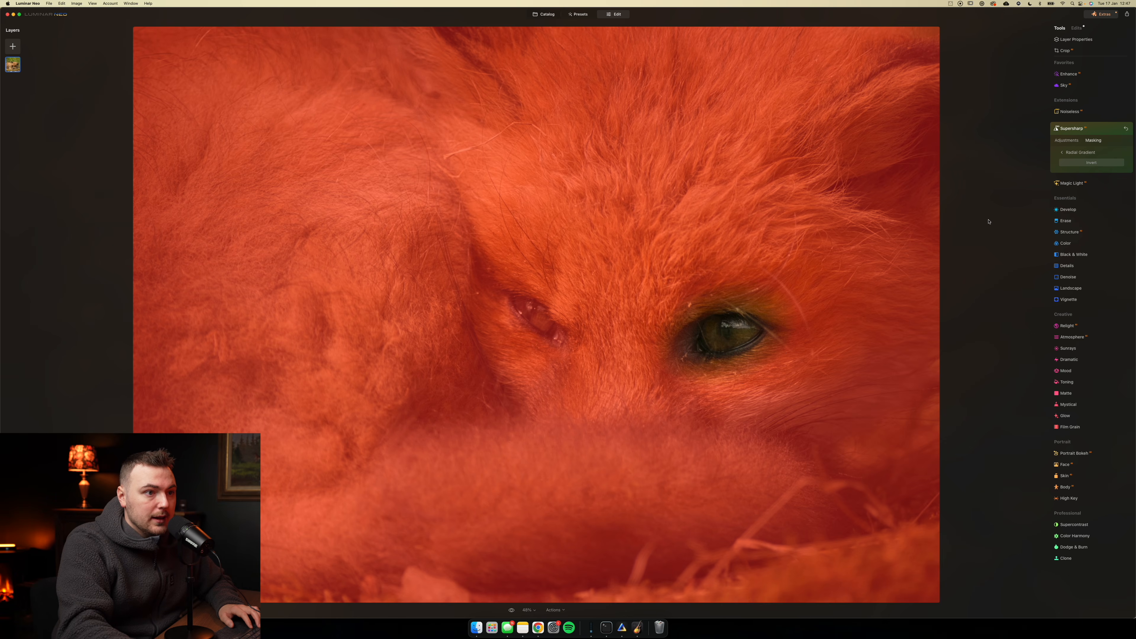
left_click(1086, 164)
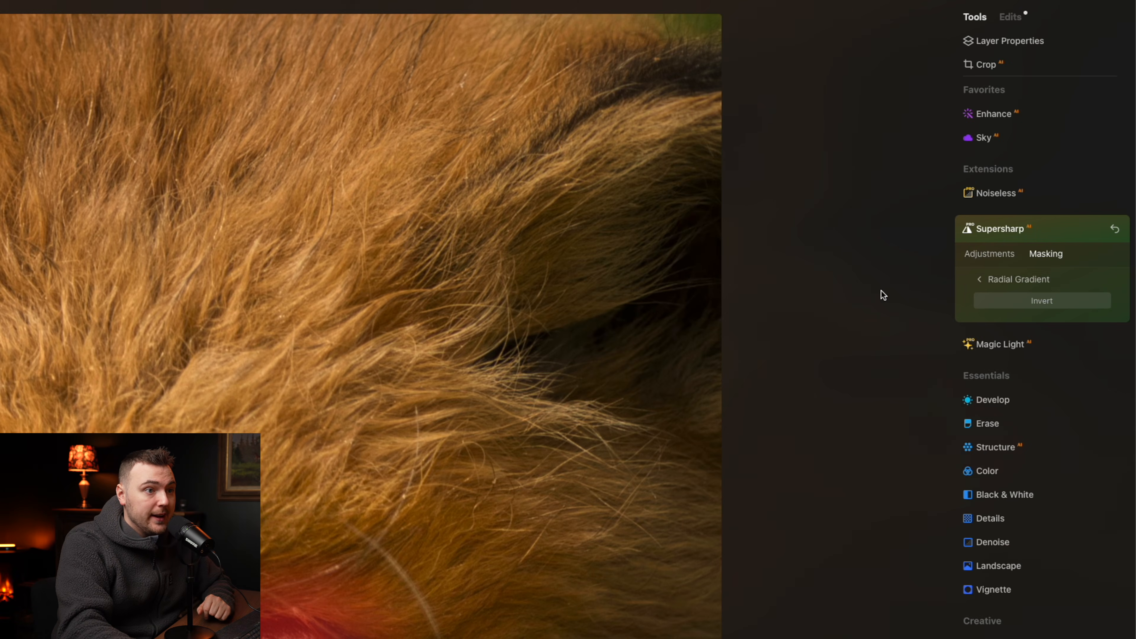
- Apply Universal Supersharp at Middle strength and check the sharpened eye up close
left_click(989, 253)
left_click(1021, 311)
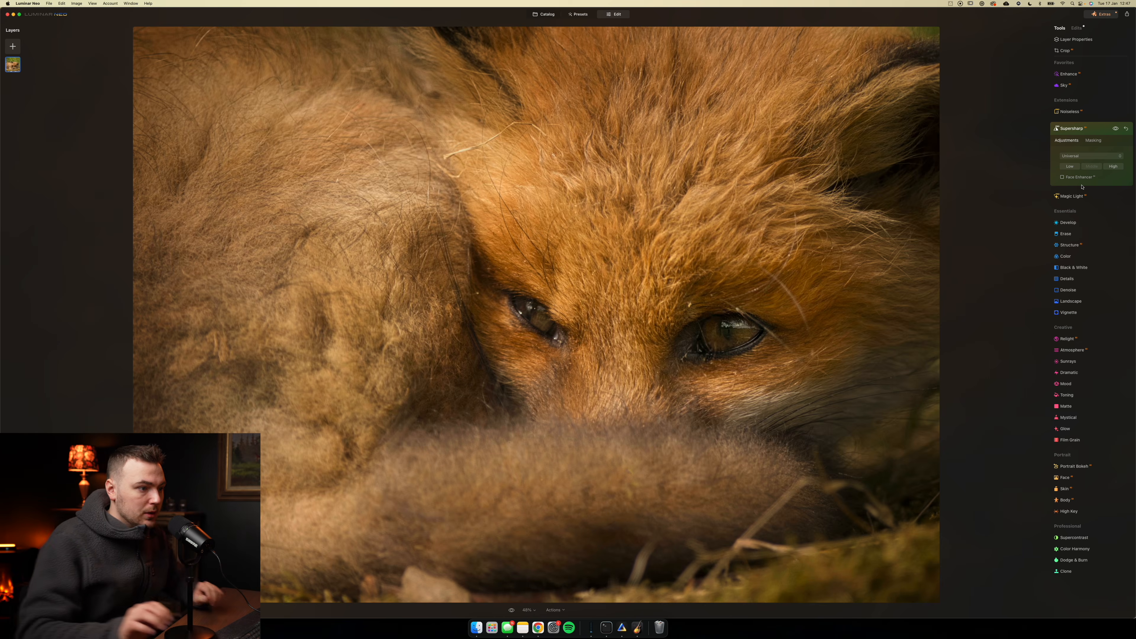
double_click(743, 331)
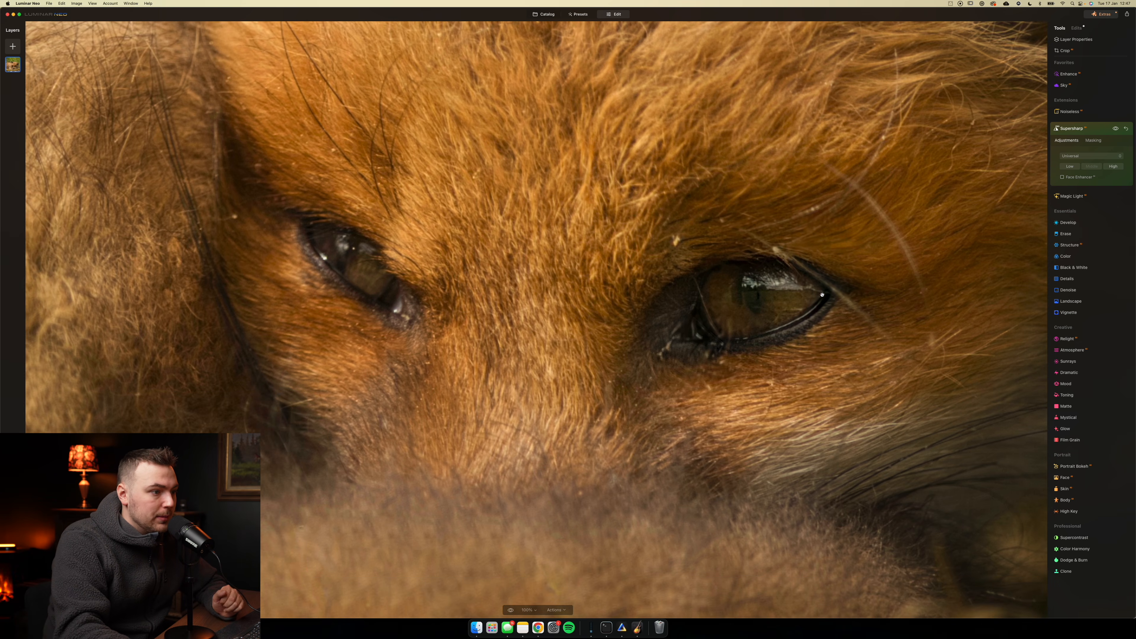
left_click(717, 336)
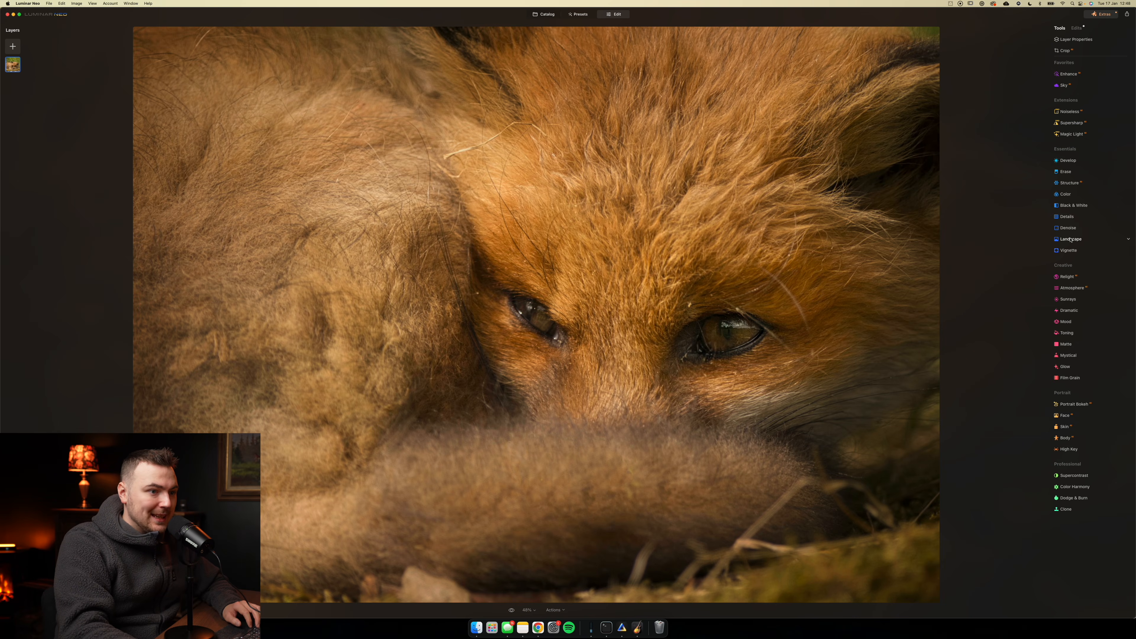
- Set the Landscape Golden Hour effect to 9 and compare the edited fox photo with its original
left_click(1070, 239)
left_click_drag(1063, 288, 1071, 290)
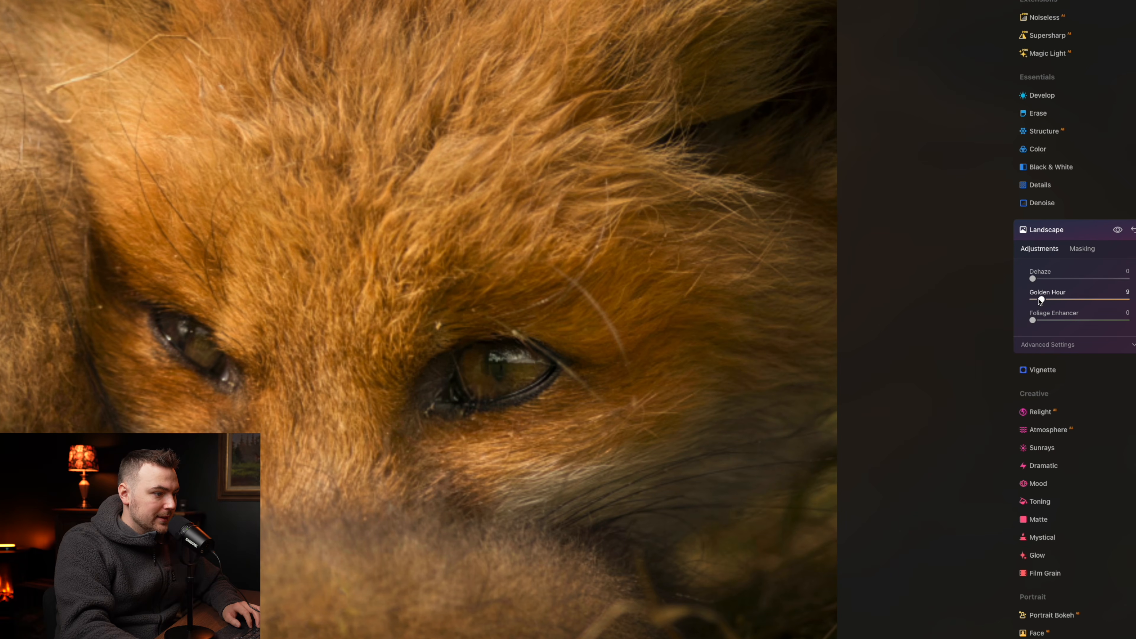
left_click(1052, 230)
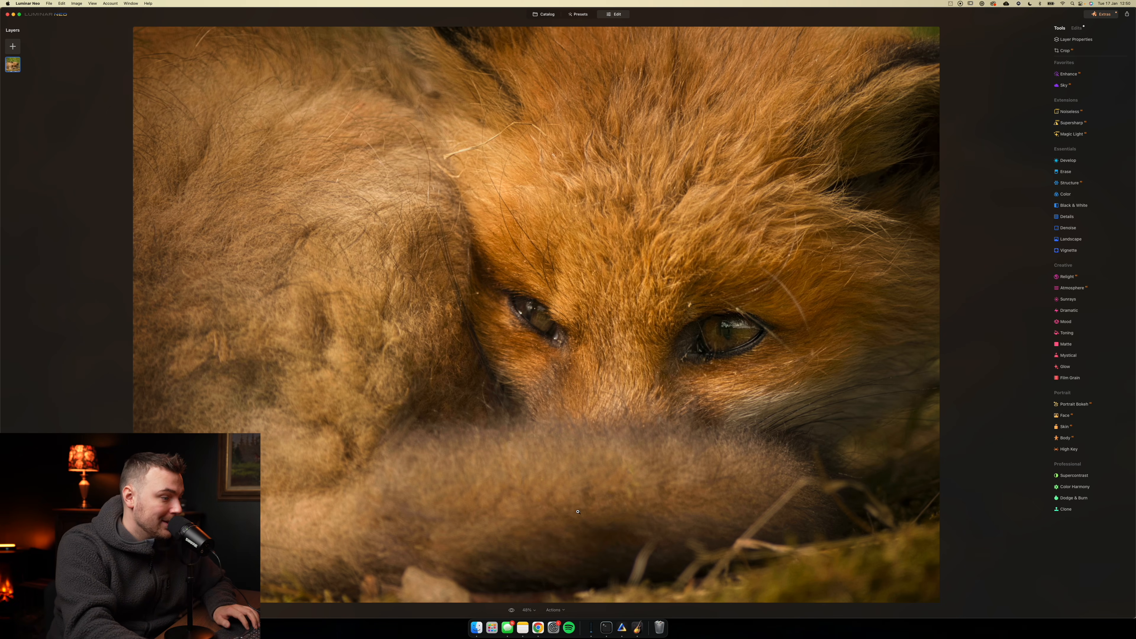
left_click(512, 610)
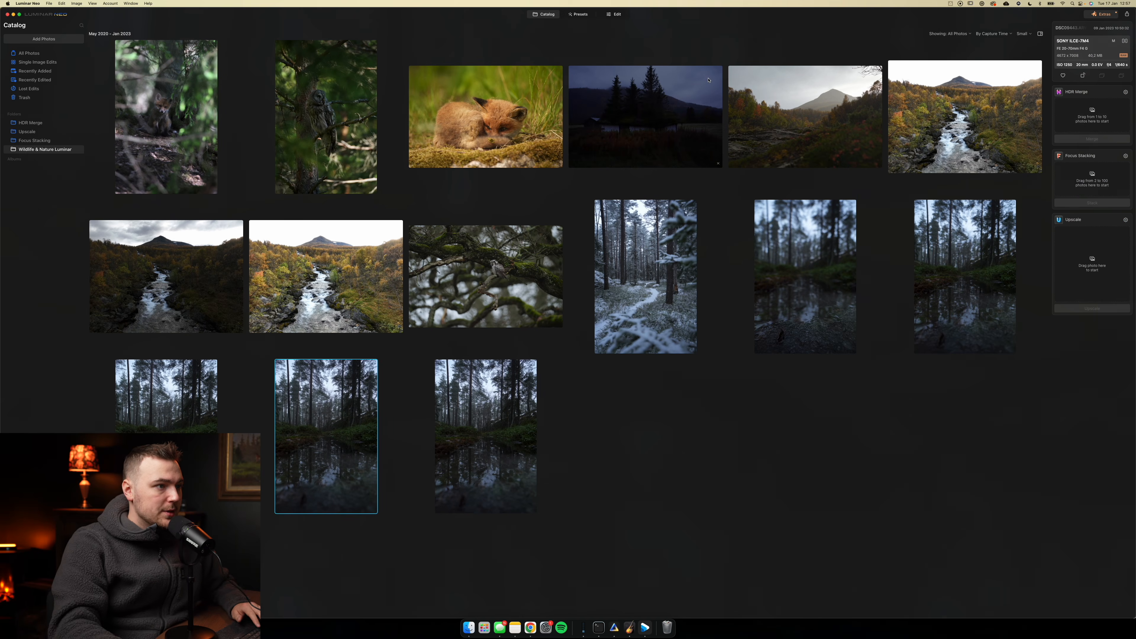
- Open the dark photo of the moss-roofed cabin for editing, set Develop exposure to 0.76 and raise the shadows slightly
double_click(618, 114)
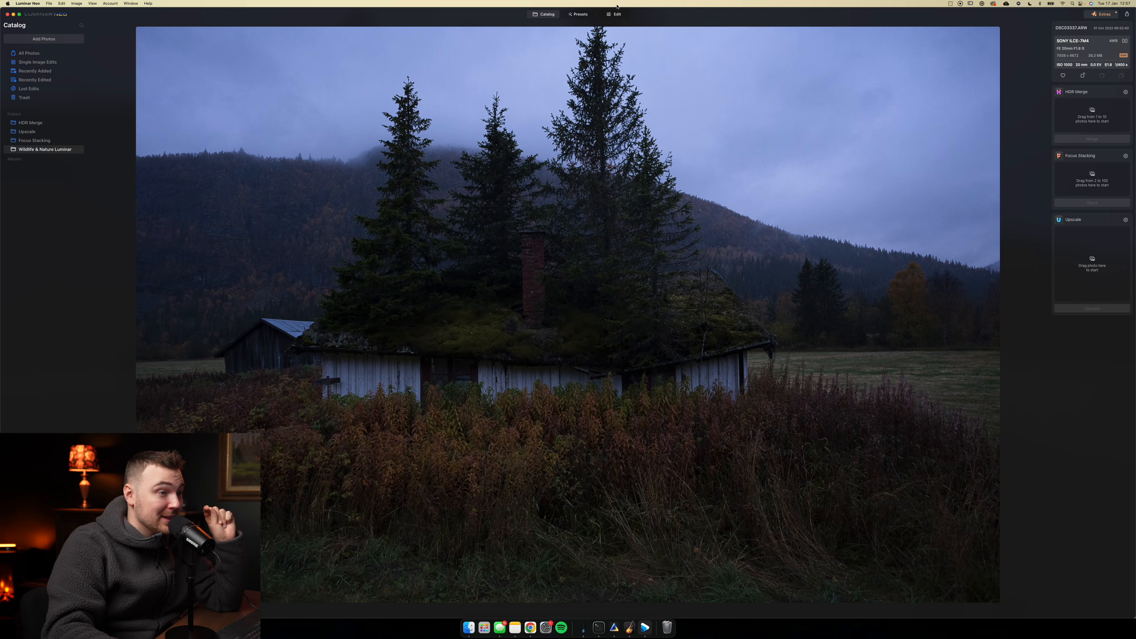
left_click(623, 17)
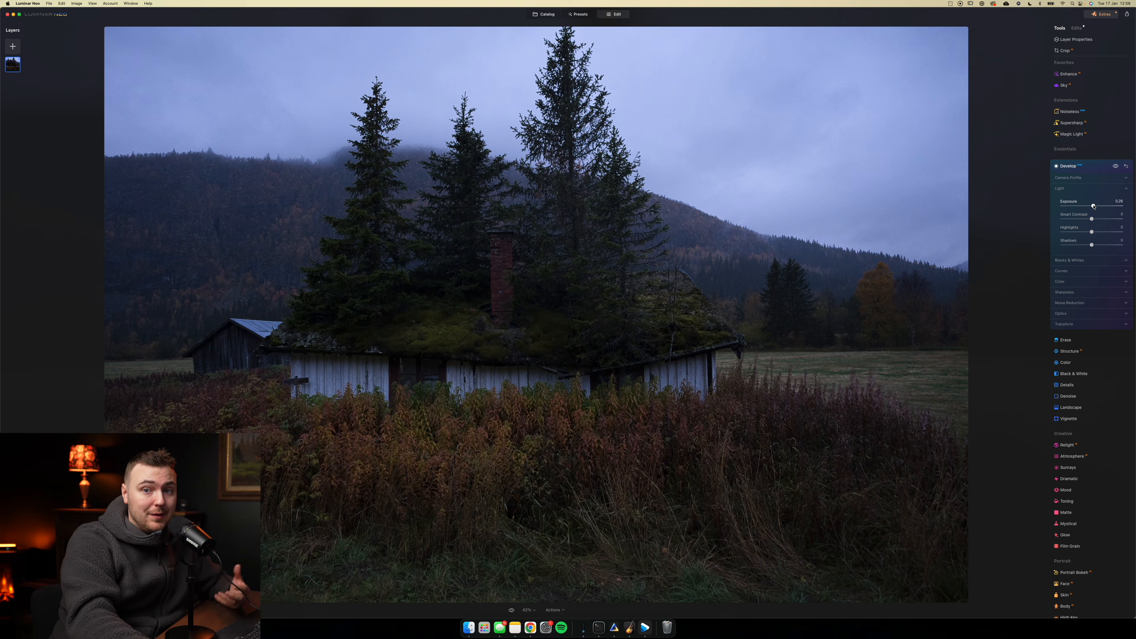
left_click_drag(1094, 206, 1094, 207)
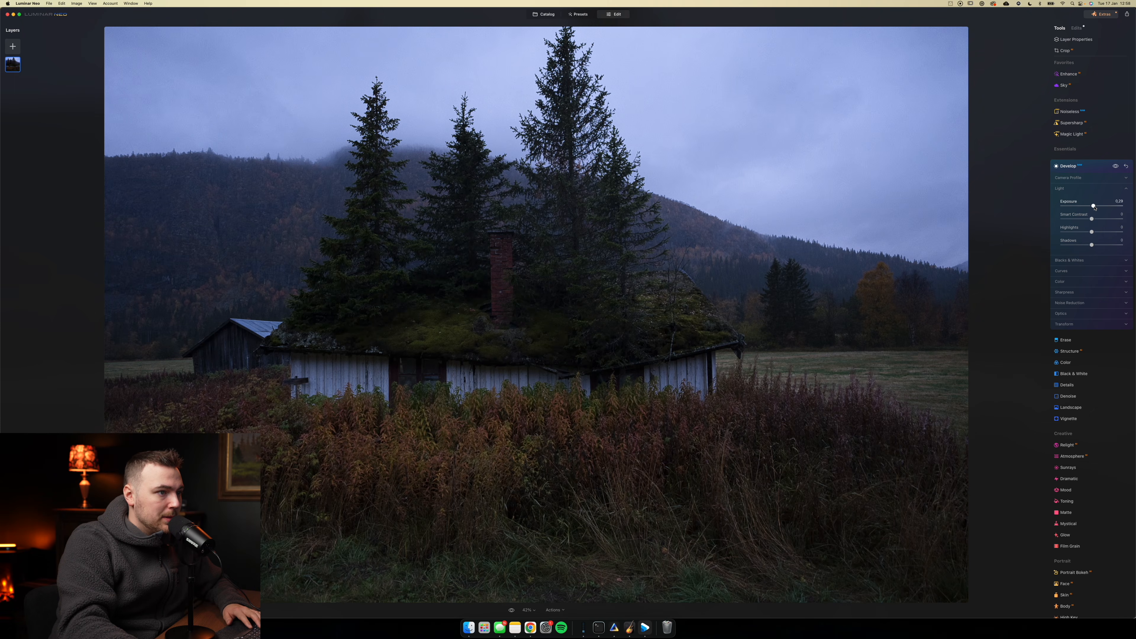
left_click_drag(1094, 206, 1098, 206)
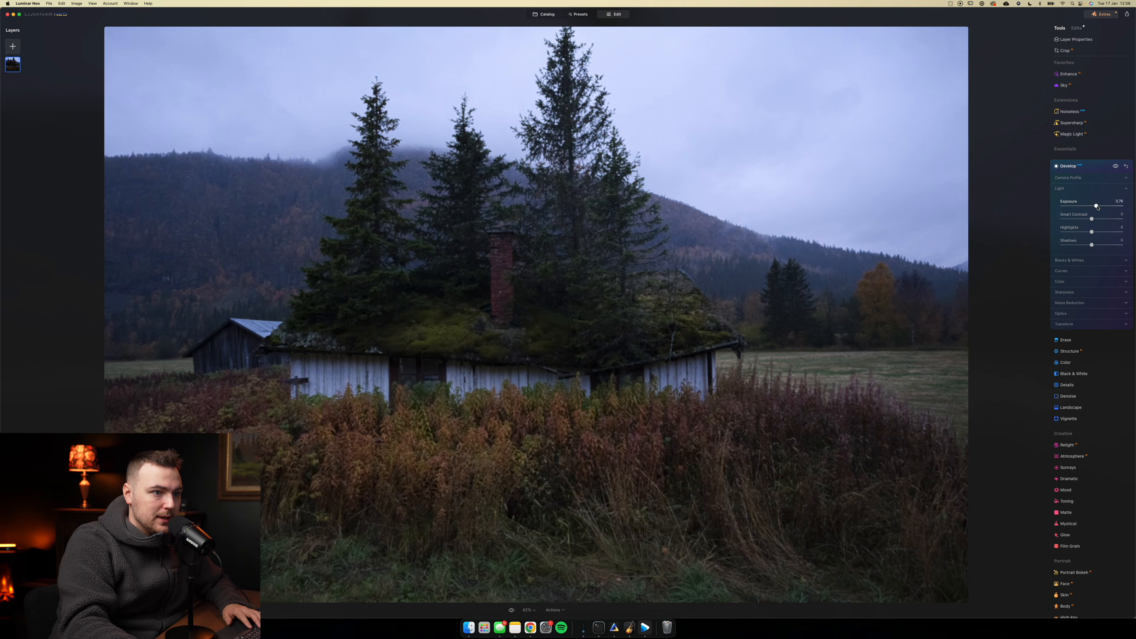
left_click_drag(1102, 246, 1095, 244)
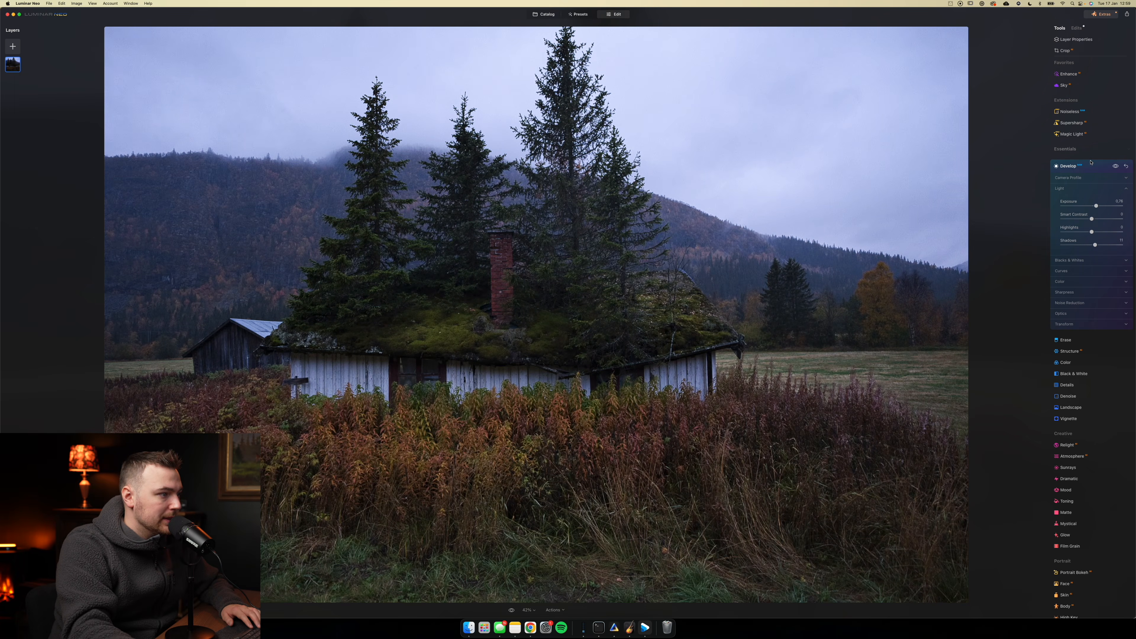
left_click(1088, 166)
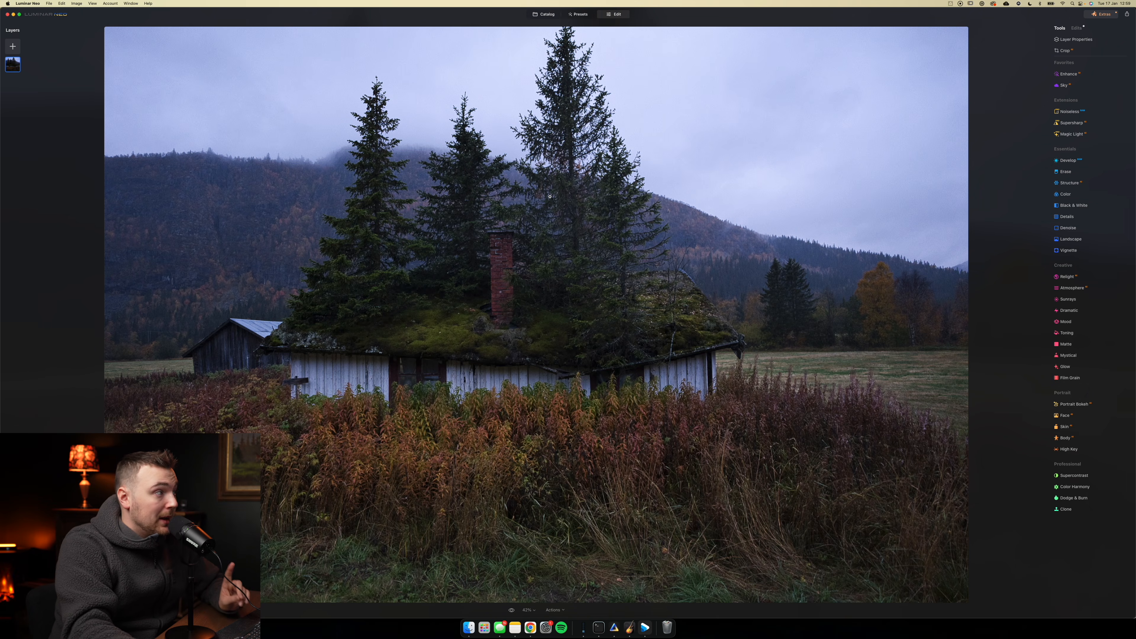
- Show the histogram for the cabin photo
left_click(92, 3)
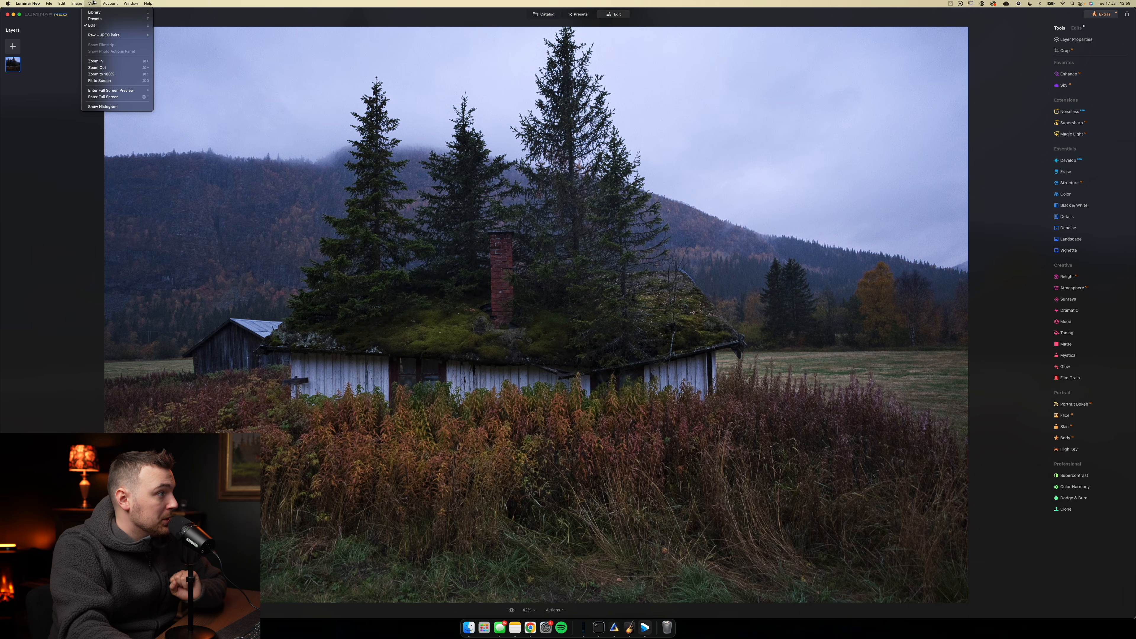
left_click(107, 108)
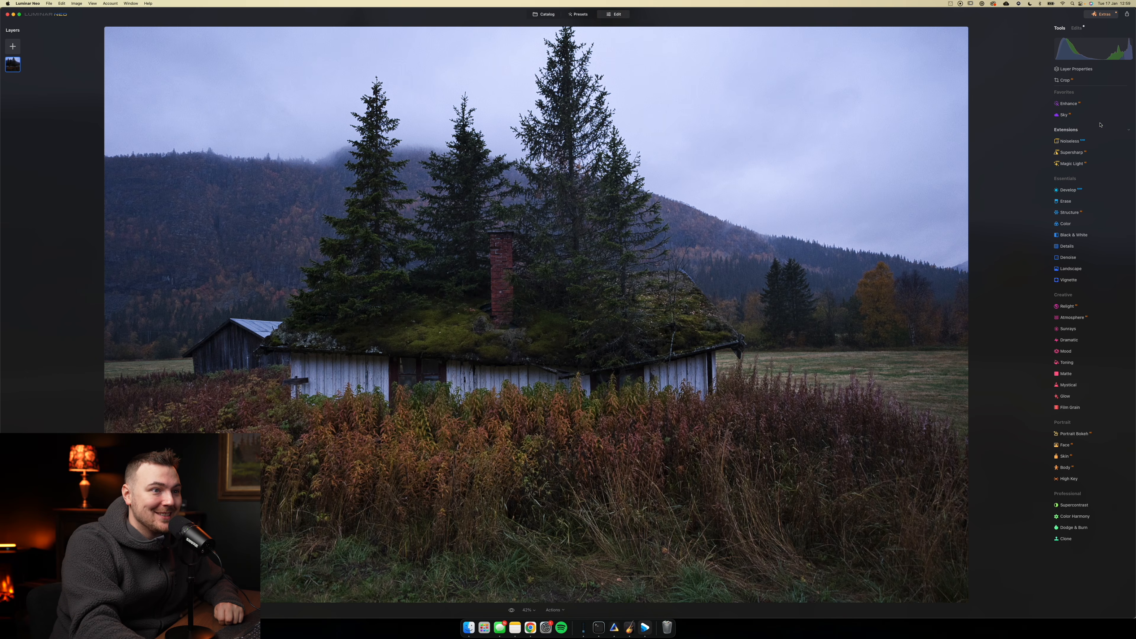
- Replace the overcast sky above the cabin with a blue and orange sunset sky from the built-in Sky AI collection
left_click(1064, 115)
left_click(1091, 154)
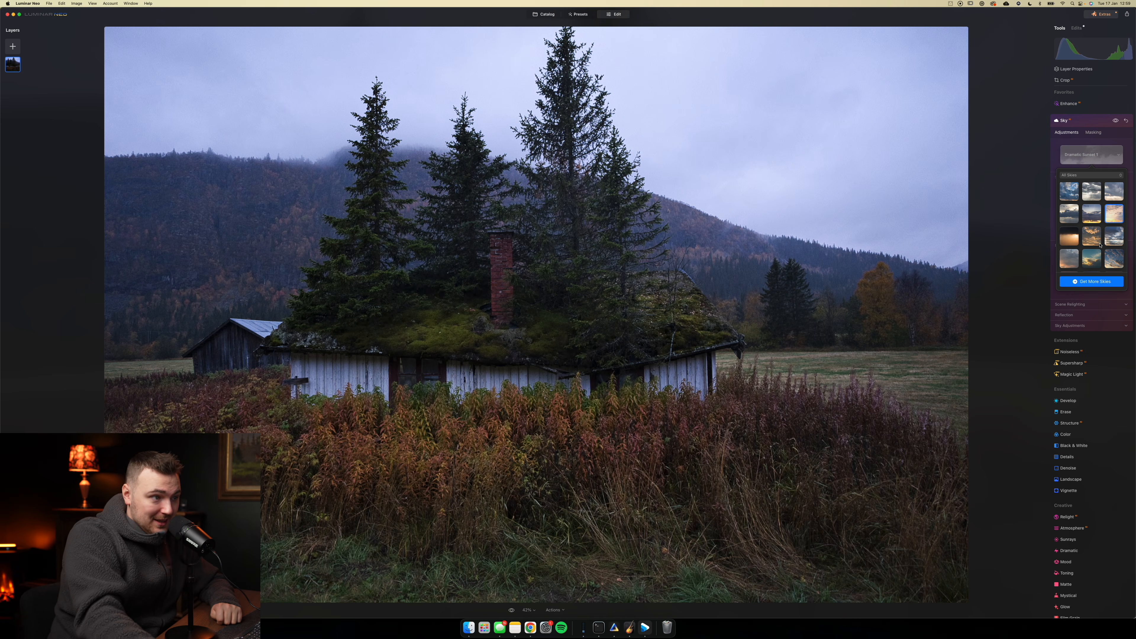
left_click(1114, 213)
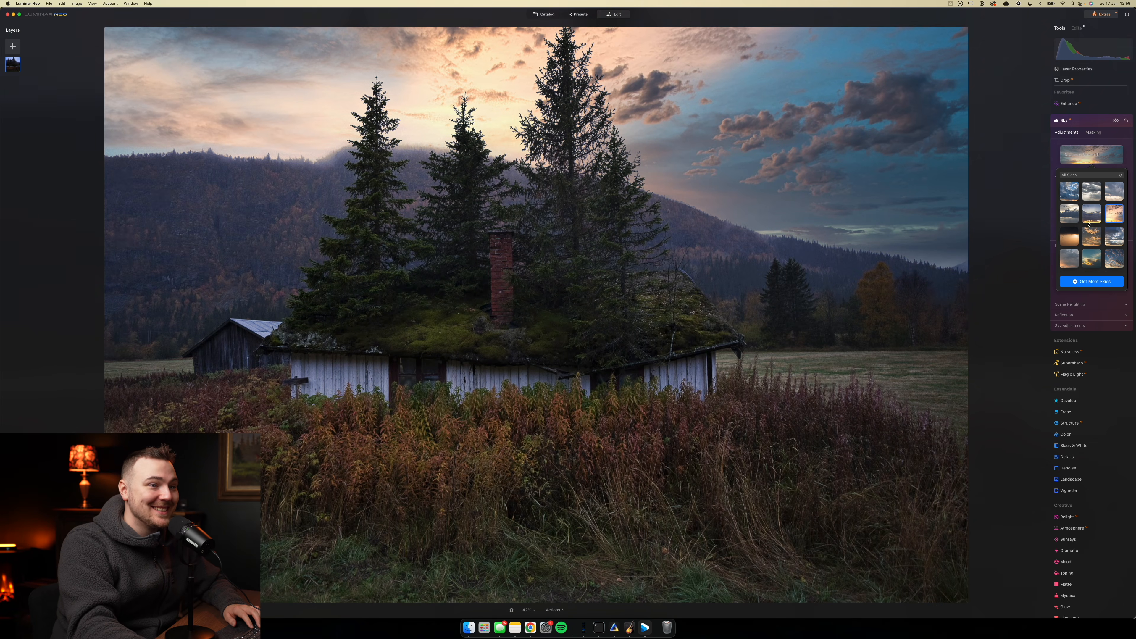
- Try the alternative built-in skies above the cabin and settle on the dark Dramatic Sunset sky with orange clouds
left_click(1091, 221)
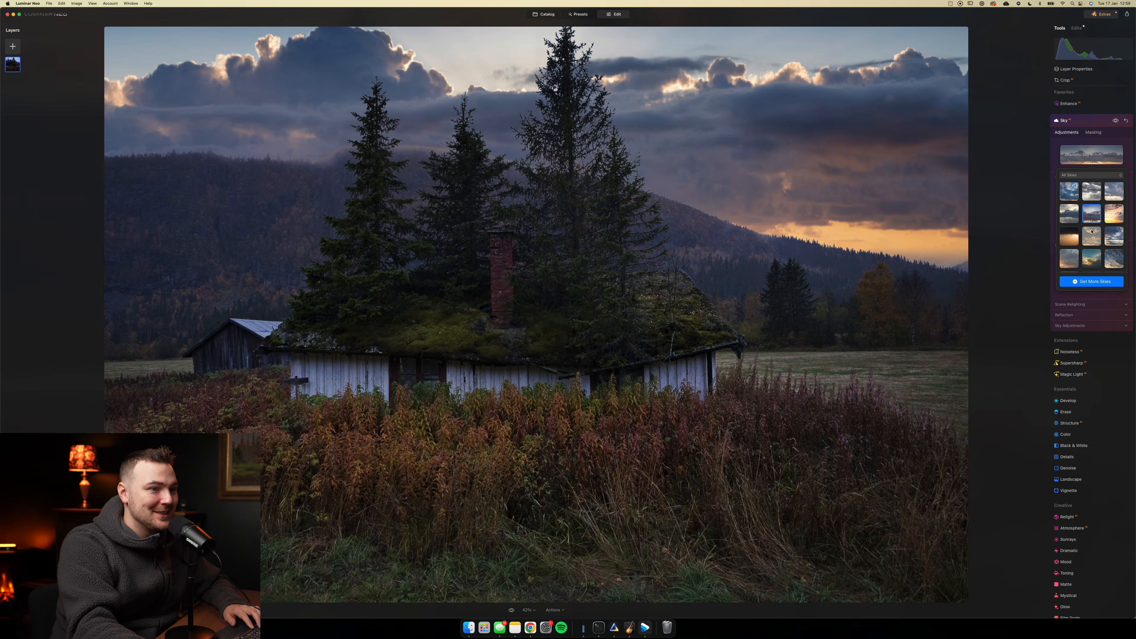
left_click(1092, 233)
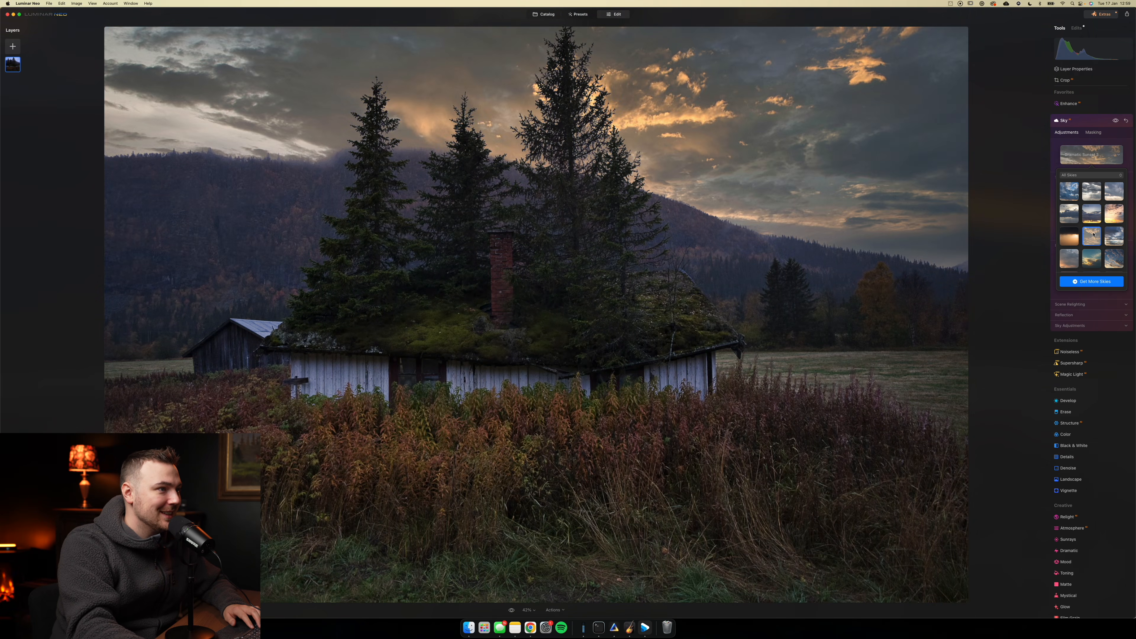
scroll(1110, 241, "down", 1)
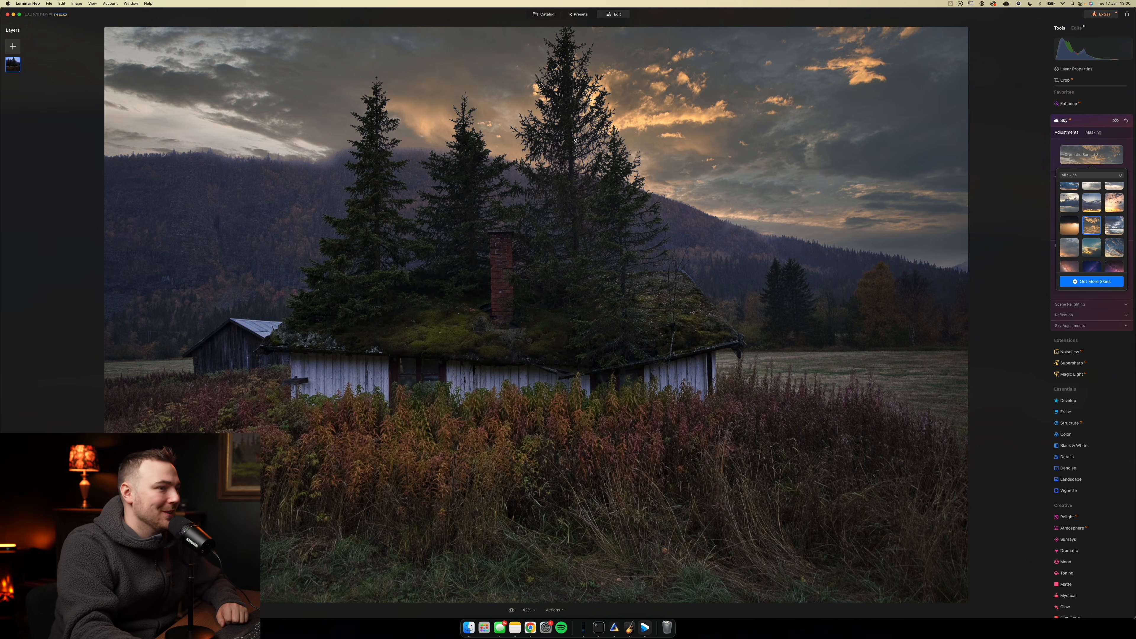
left_click(549, 143)
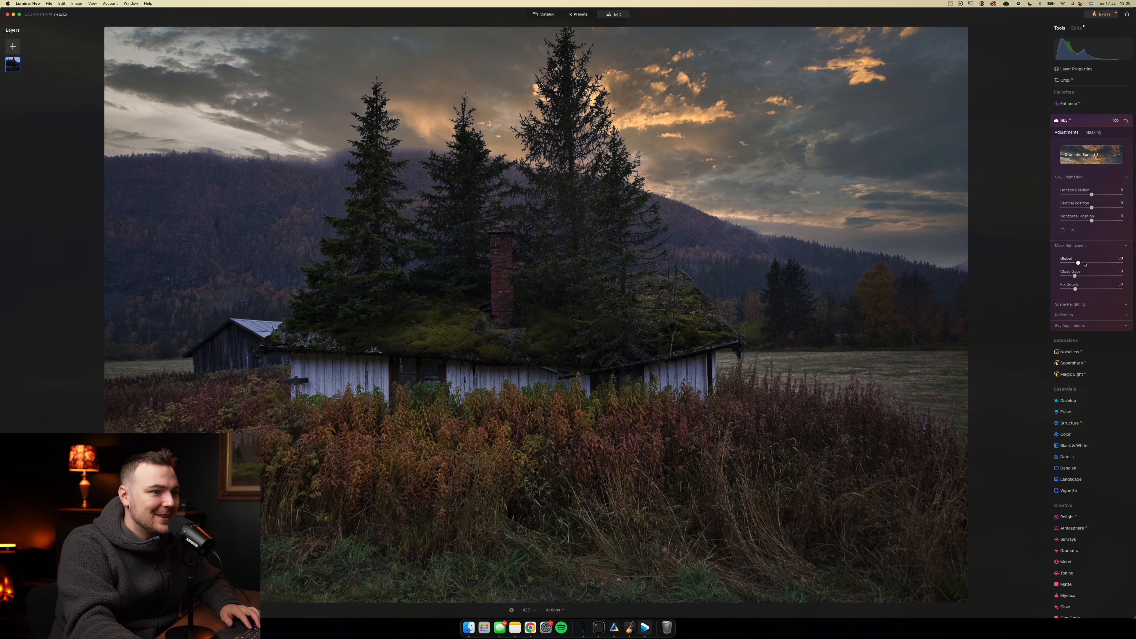
- Shift the new sky slightly to the right, and set Scene Relighting to about 40 strength with 11 saturation
left_click(1062, 230)
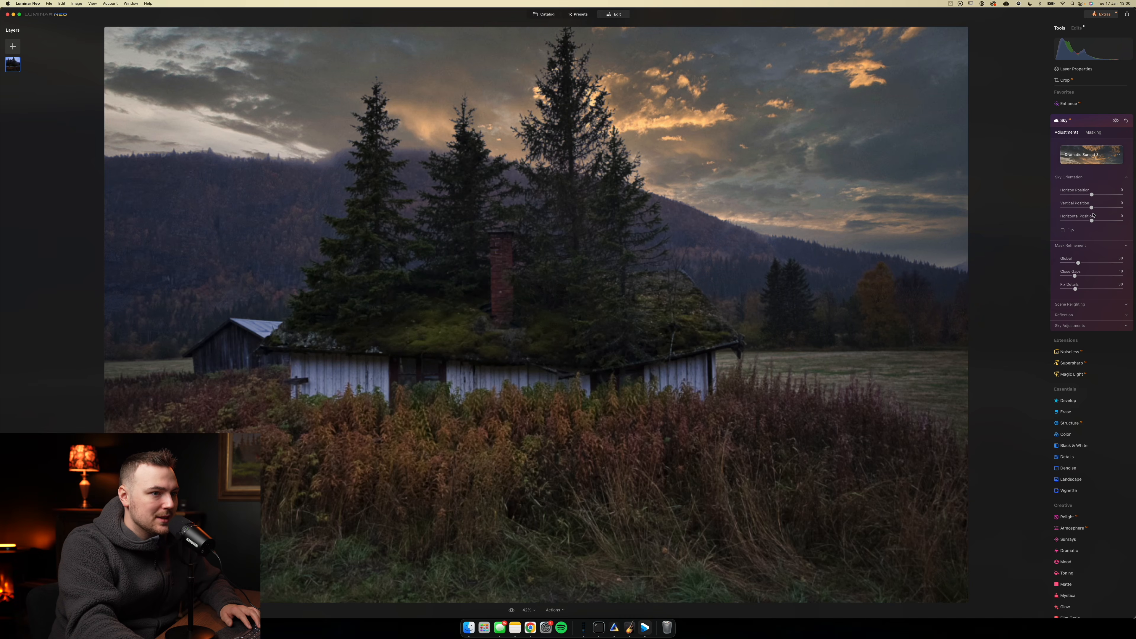
left_click_drag(1094, 222, 1094, 219)
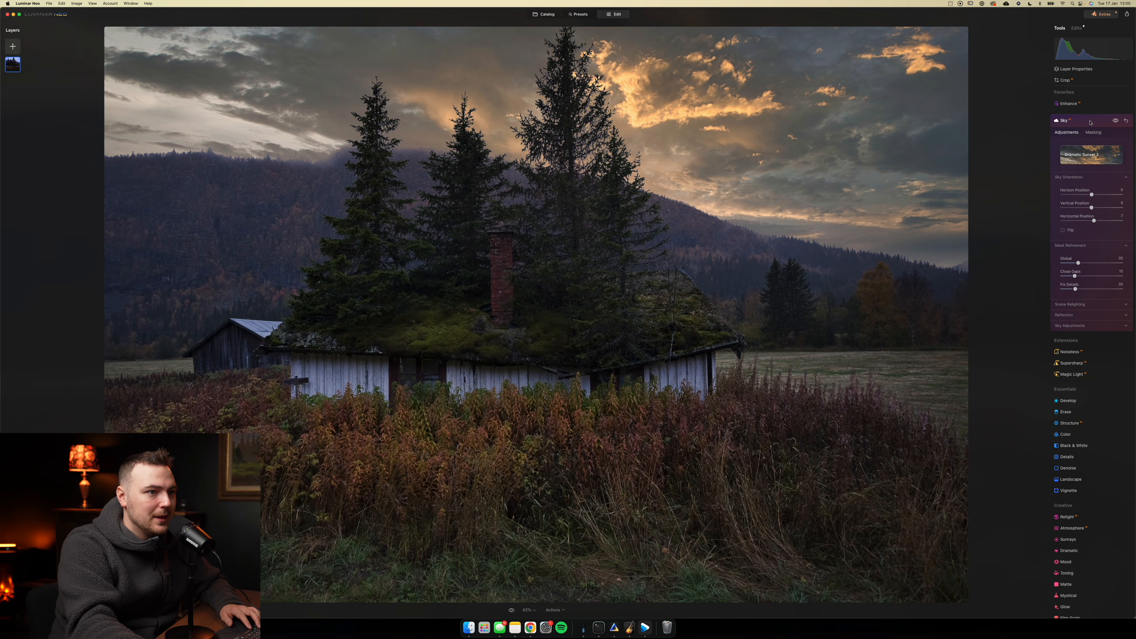
left_click(1068, 305)
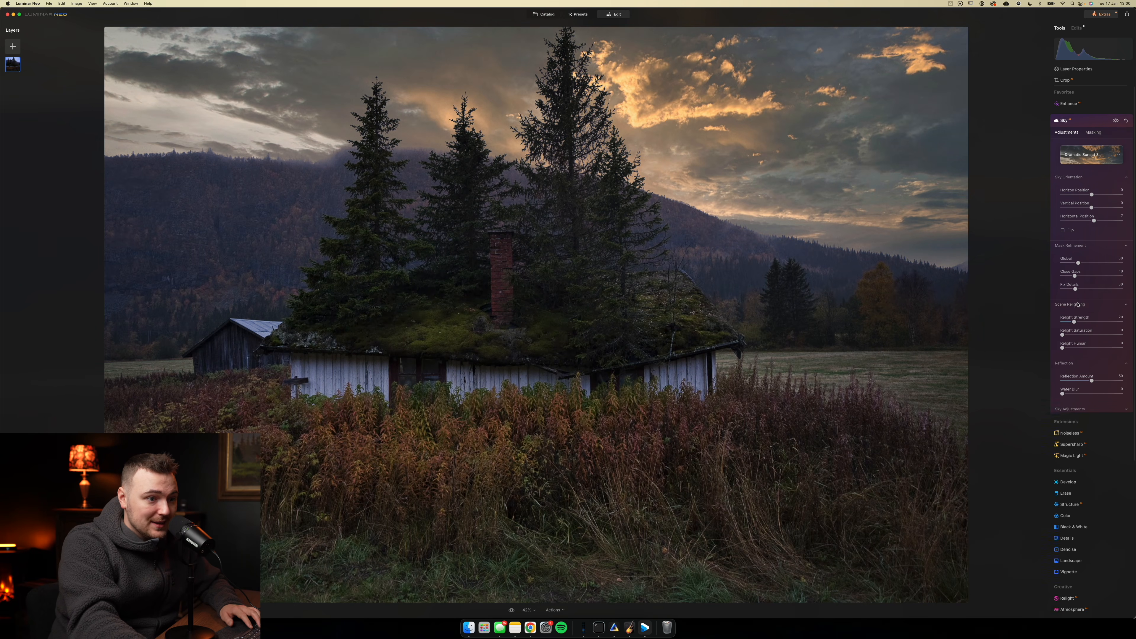
left_click_drag(1073, 322, 1033, 327)
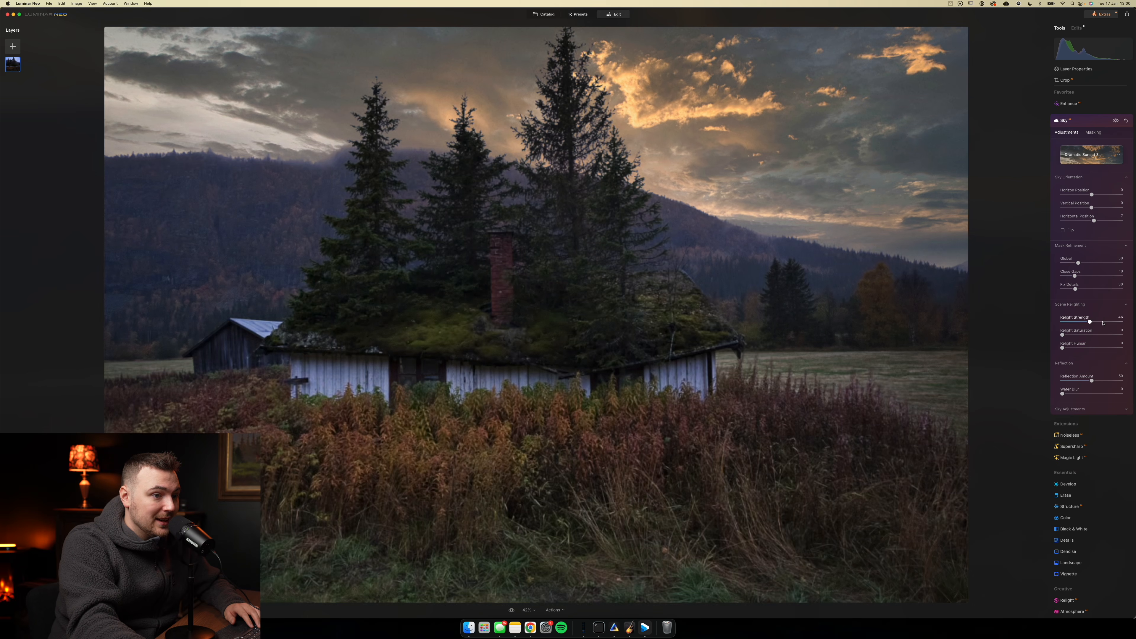
left_click_drag(1102, 323, 1088, 325)
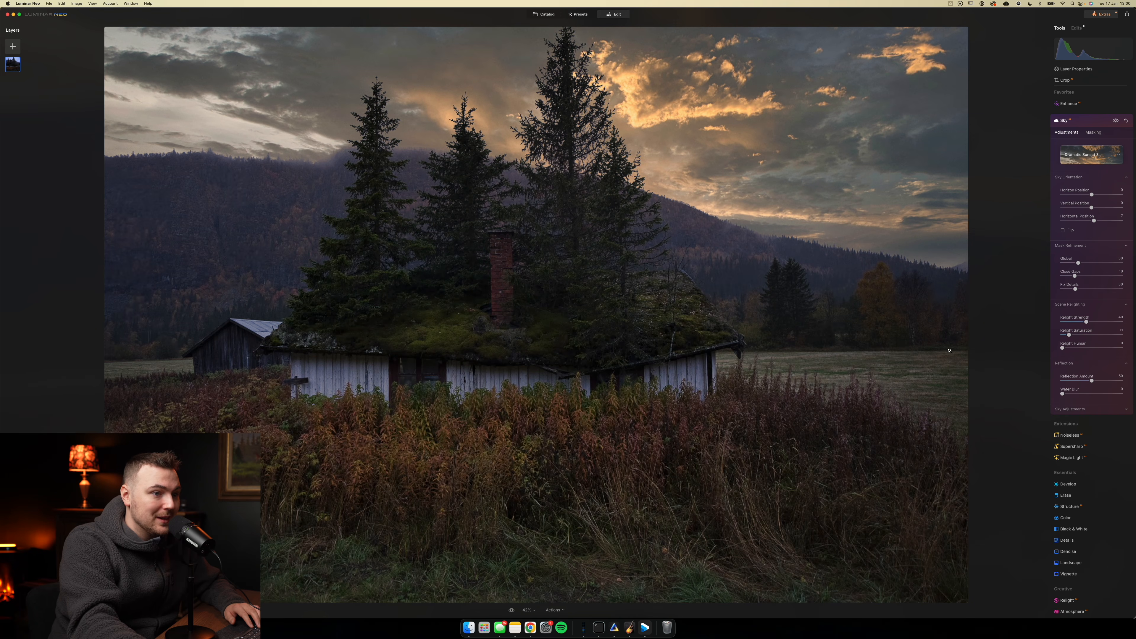
- Inspect the treetops at 100% for sky-mask quality, then return to the full photo and close the Sky tool
left_click(596, 162)
left_click_drag(601, 179, 906, 333)
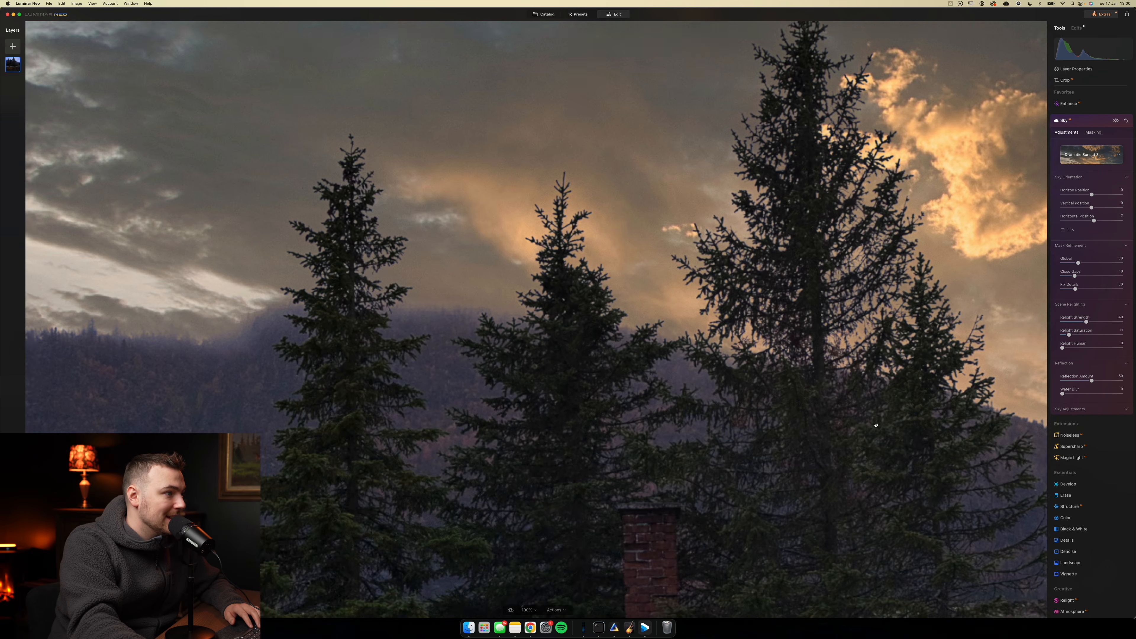
left_click_drag(317, 174, 347, 255)
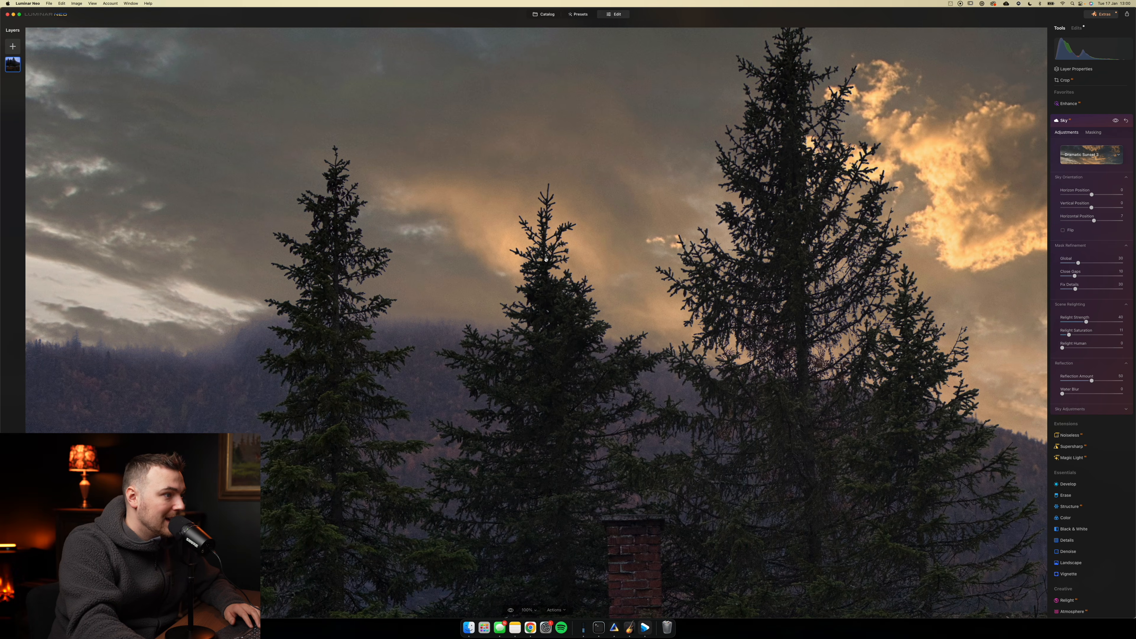
left_click(555, 234)
left_click(1085, 120)
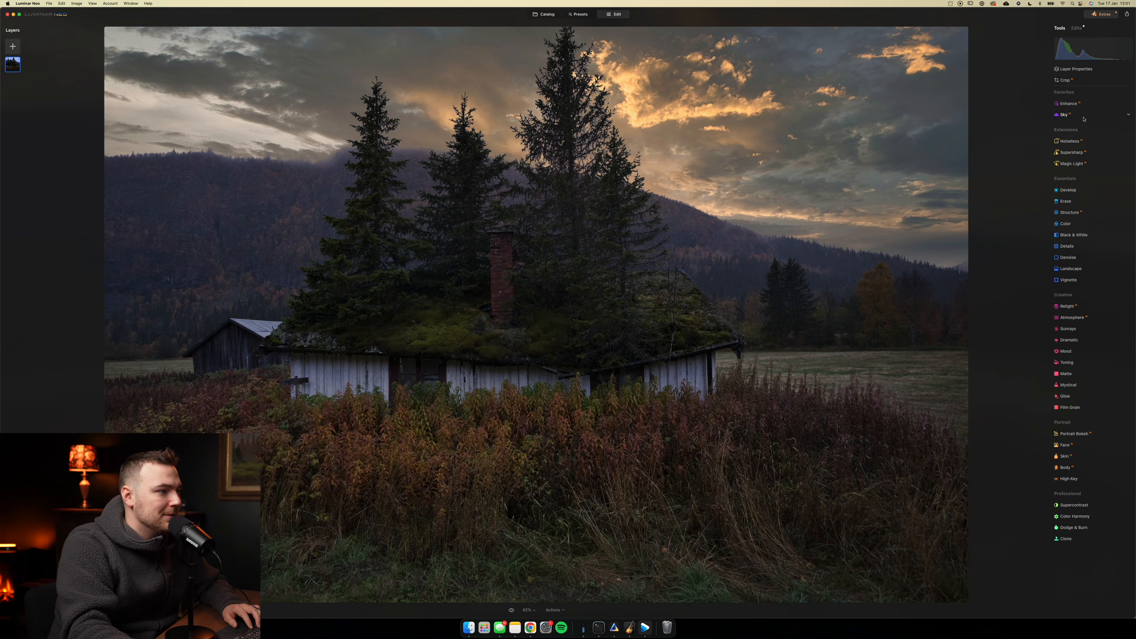
- Relight the cabin scene with Brightness Near at 24 and a raised Brightness Far
left_click(1087, 308)
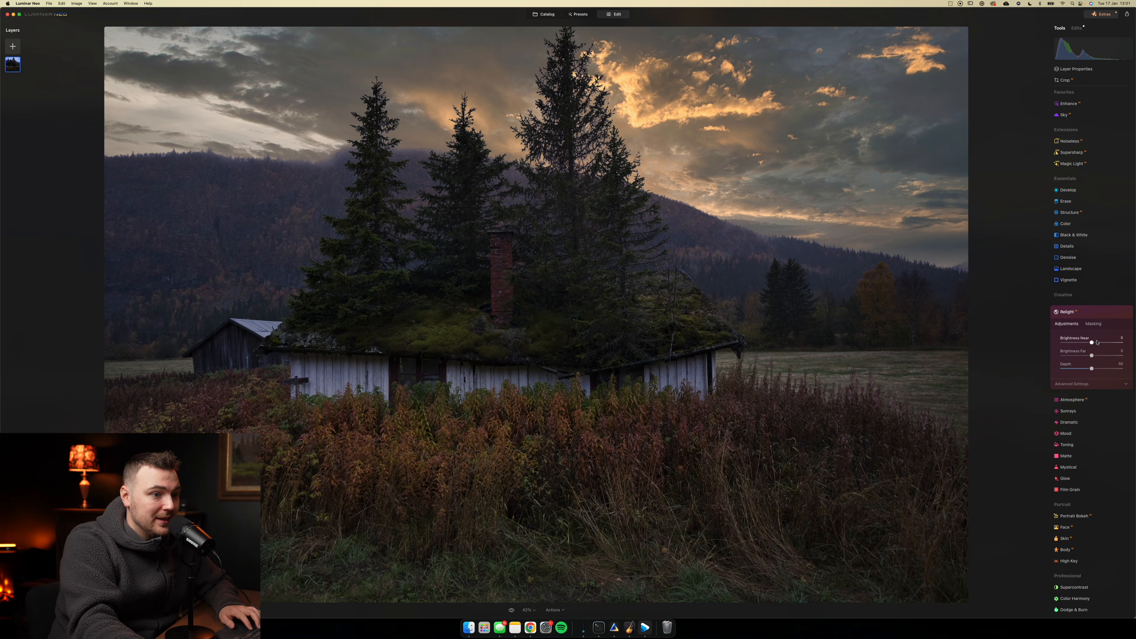
left_click_drag(1095, 344, 1104, 344)
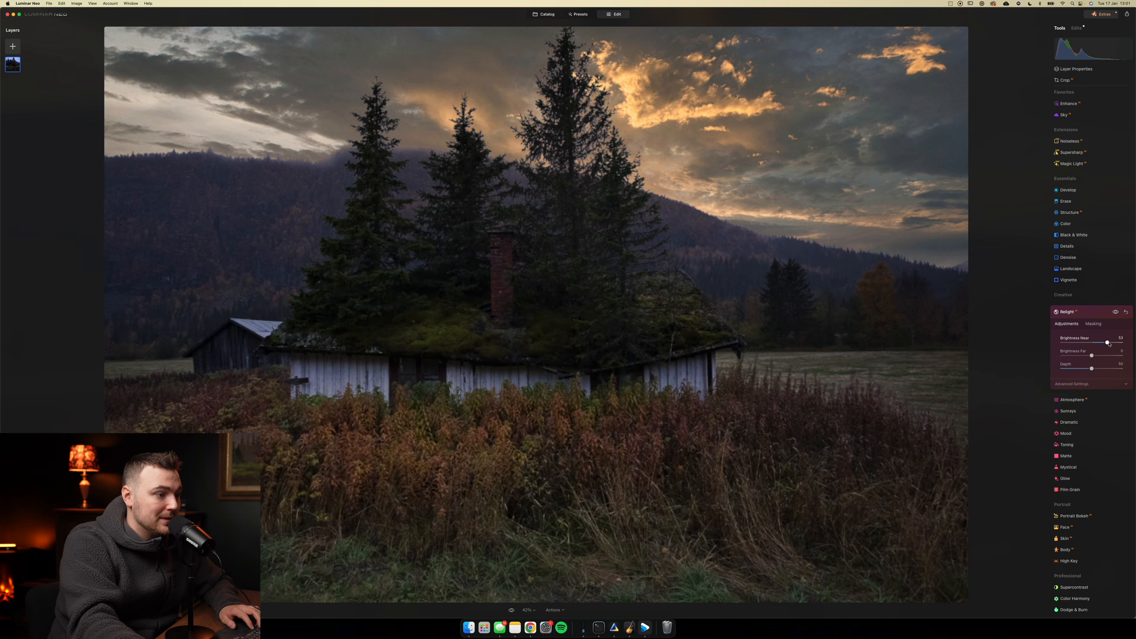
mouse_move(1112, 343)
left_mouse_down()
mouse_move(1099, 343)
mouse_move(1105, 356)
left_mouse_up()
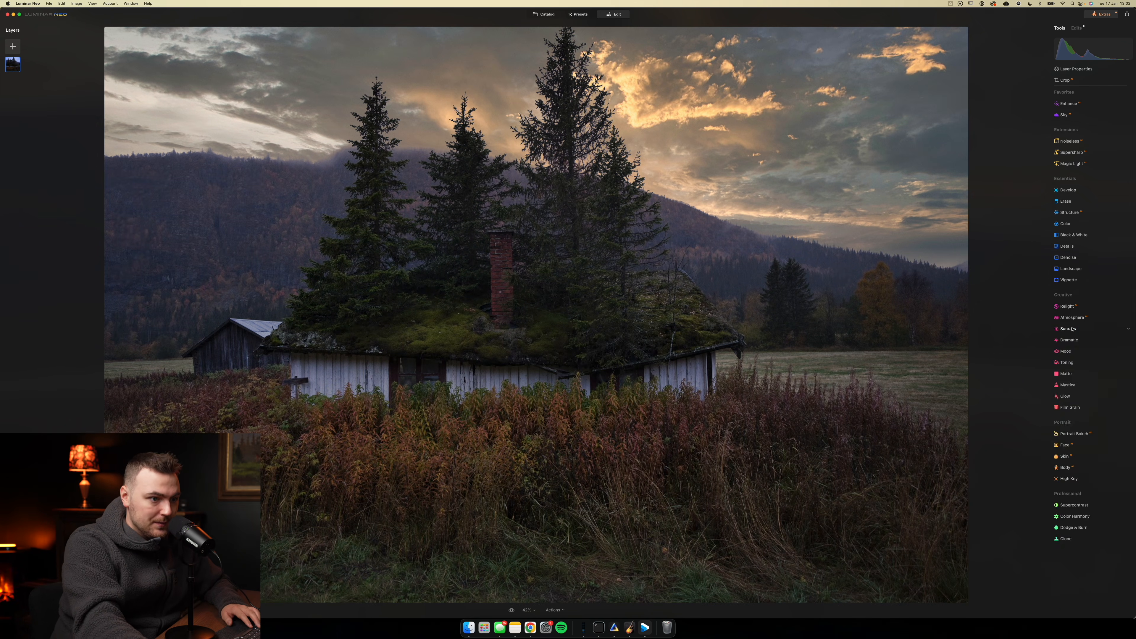
- Add sunrays with the sun center behind the spruces at the hill's edge, using an amount of 27, longer rays and reduced penetration
left_click(1070, 330)
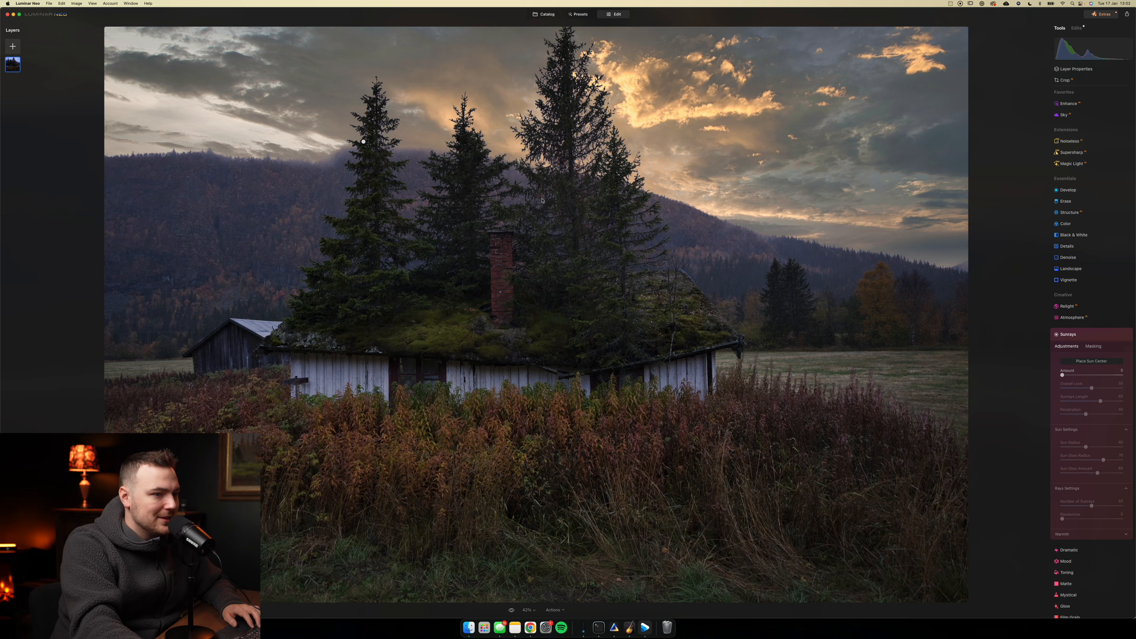
mouse_move(363, 141)
left_mouse_down()
mouse_move(618, 203)
mouse_move(678, 198)
left_mouse_up()
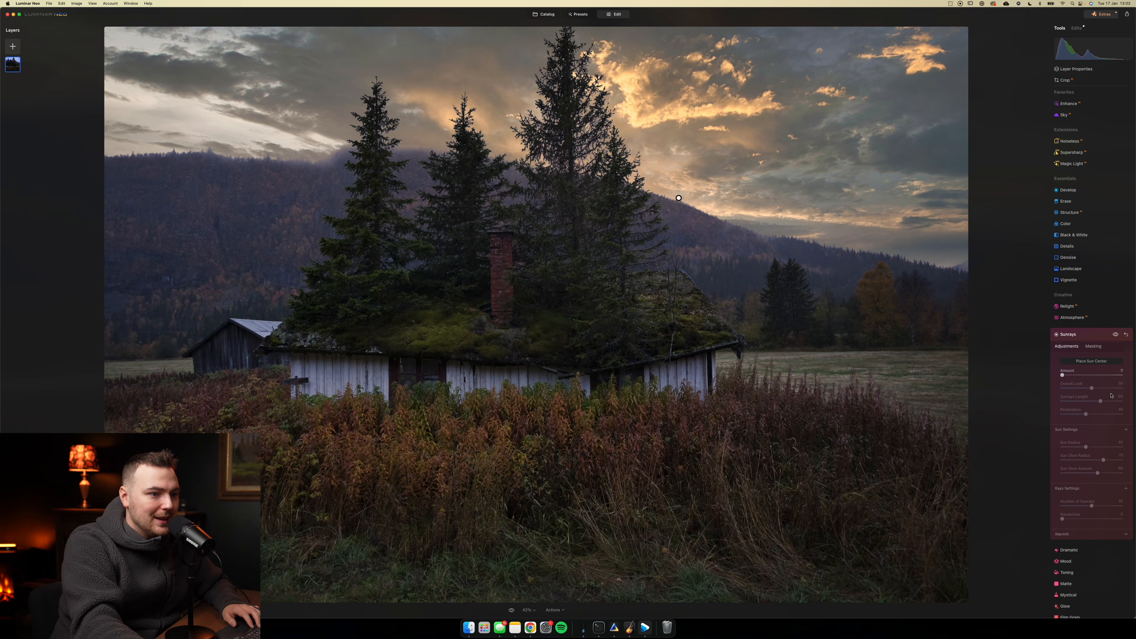
left_click(1069, 375)
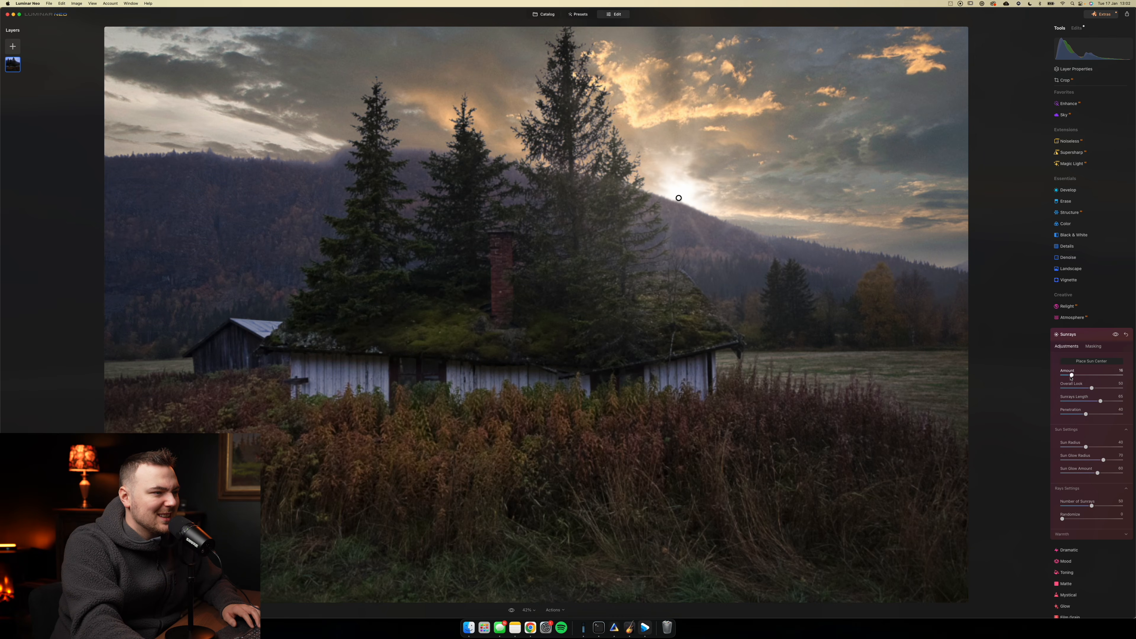
left_click_drag(680, 199, 666, 219)
left_click_drag(1100, 401, 1080, 418)
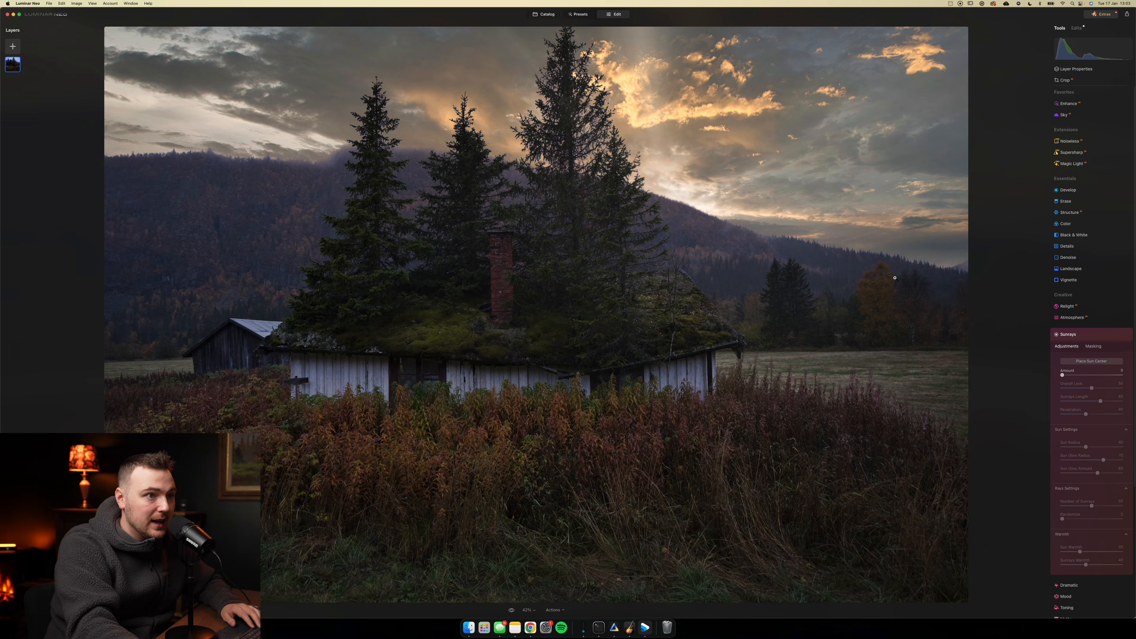
- Refine the existing Sunrays edit with a larger sun radius, a Sun Glow Radius of 100, reduced glow amount and warmer sun and rays
left_click(1074, 28)
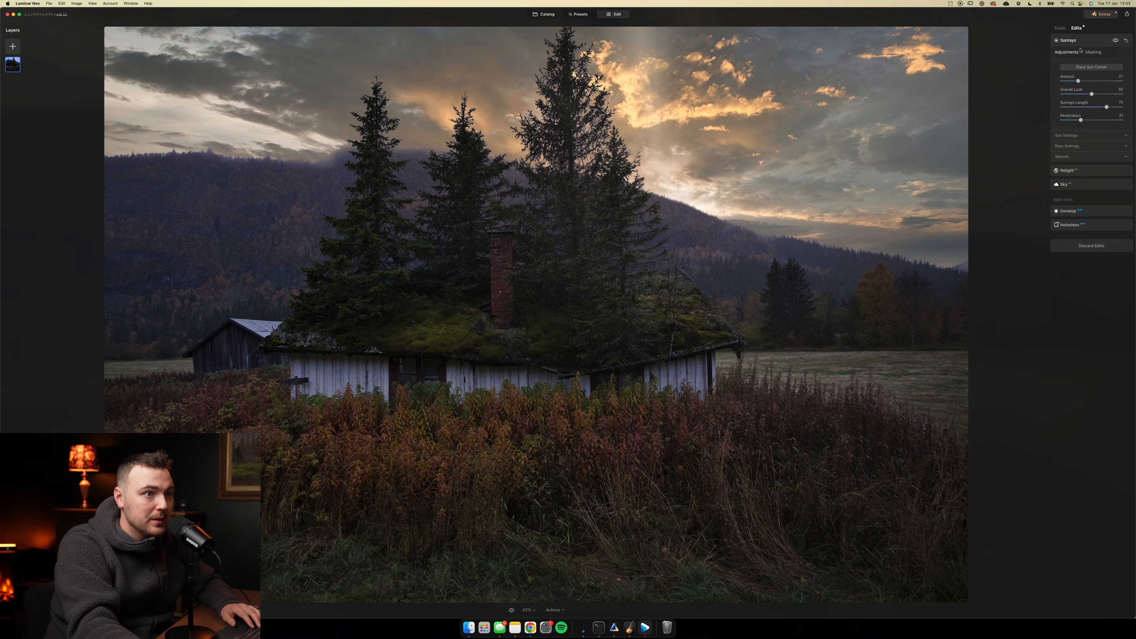
left_click(1087, 135)
left_click(1089, 204)
left_click_drag(1082, 224, 1099, 225)
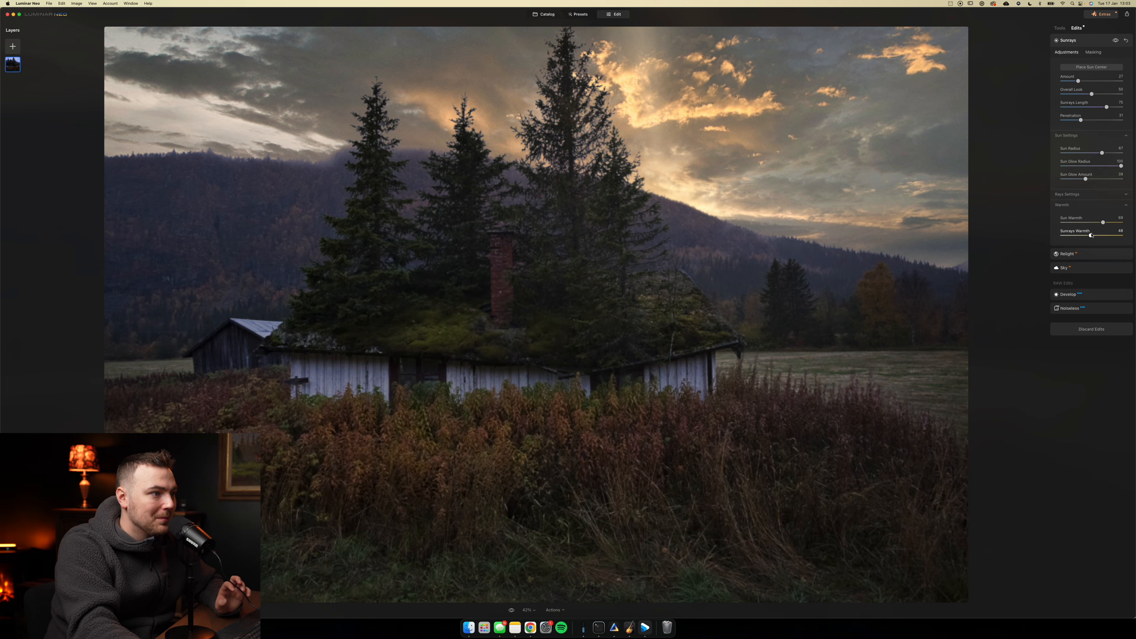
left_click(1059, 28)
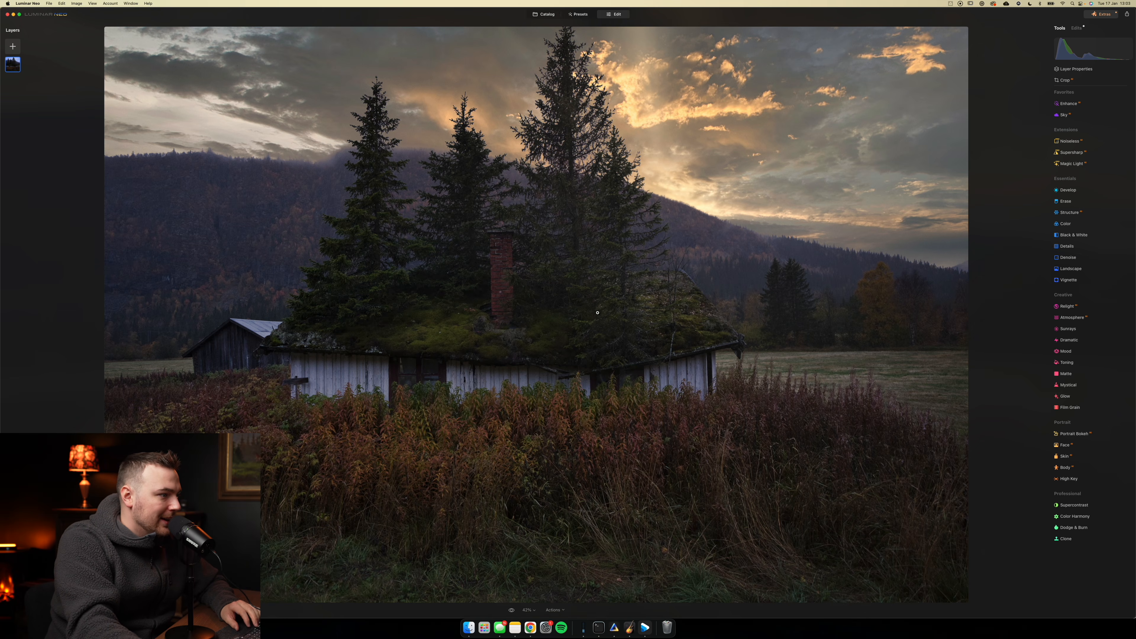
- Brighten the moss-covered cabin roof slightly with Develop exposure confined to a radial gradient mask
left_click(1071, 190)
left_click(1093, 207)
left_click(1078, 238)
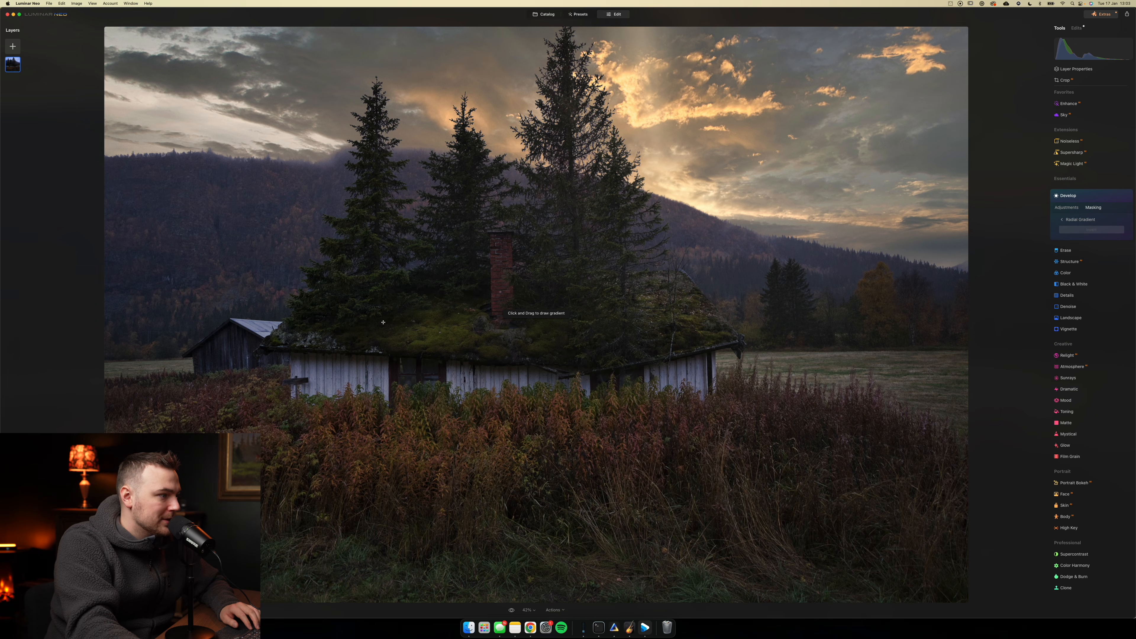
left_click_drag(438, 334, 745, 333)
left_click_drag(607, 319, 672, 340)
left_click(1099, 231)
left_click(1066, 207)
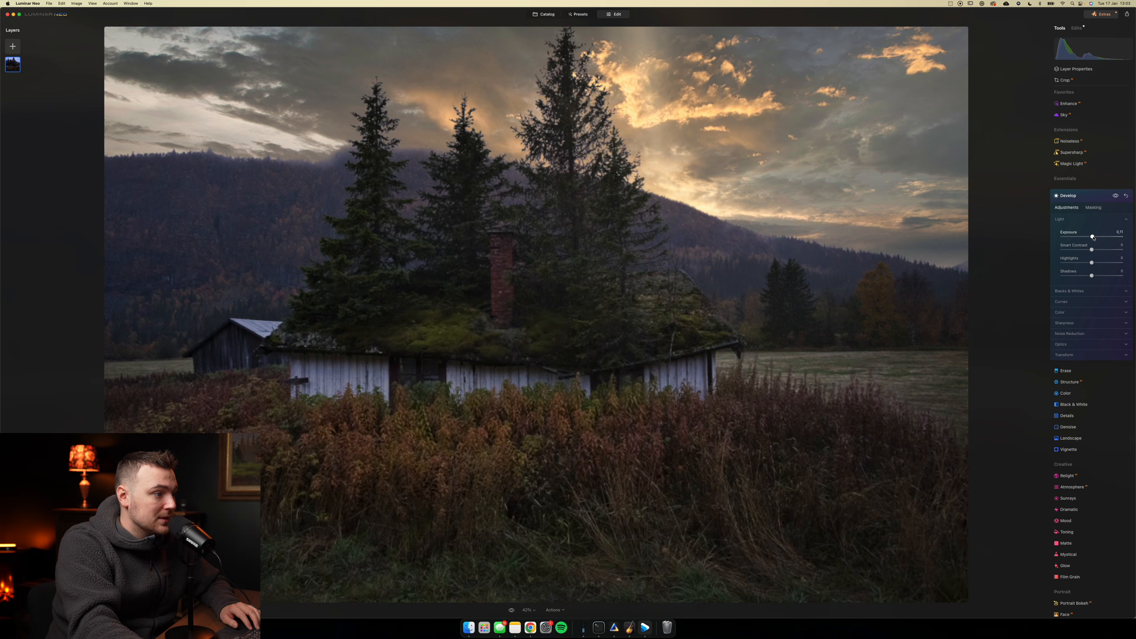
- Apply a subtle Mystical effect to the cabin photo with an amount of about 19
left_click(1068, 554)
left_click(1073, 389)
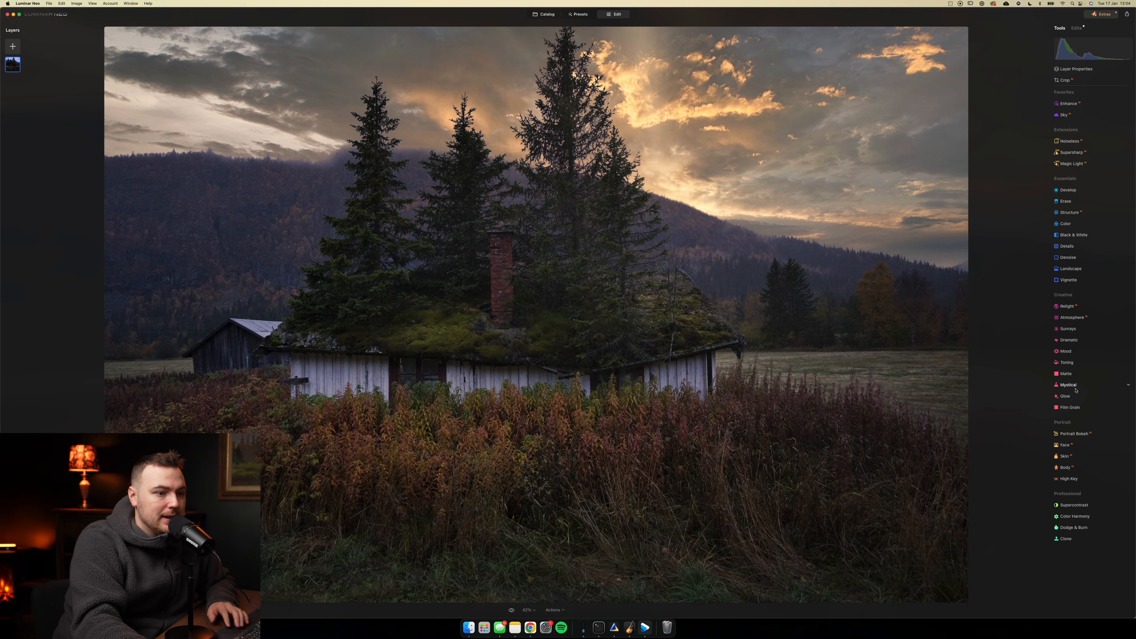
left_click(1074, 389)
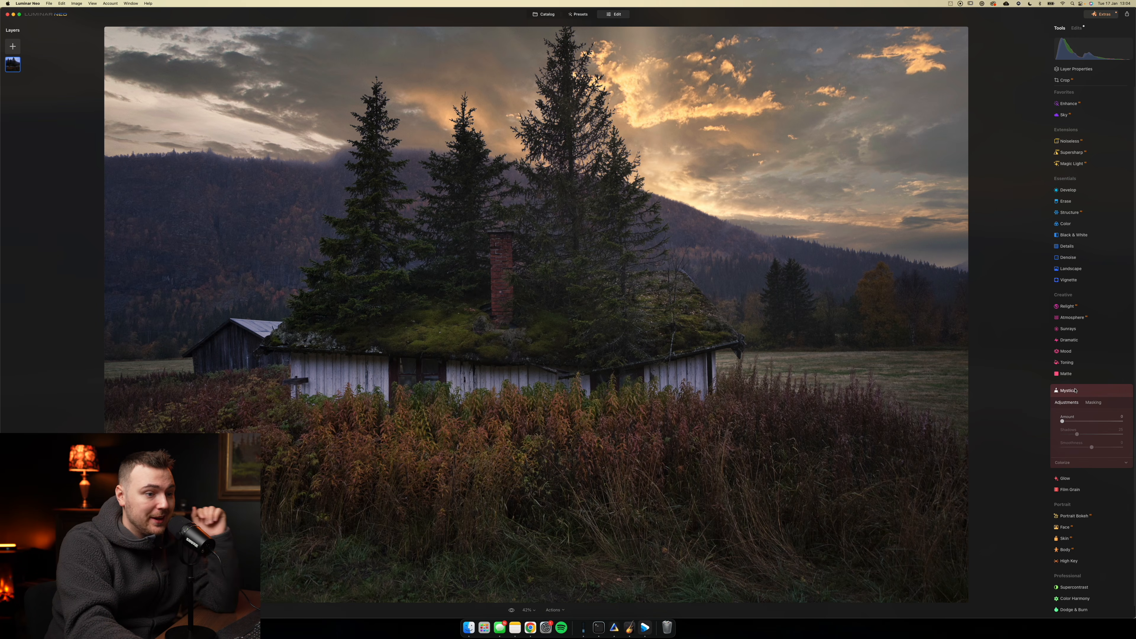
mouse_move(1062, 423)
left_mouse_down()
mouse_move(1121, 421)
mouse_move(1069, 422)
left_mouse_up()
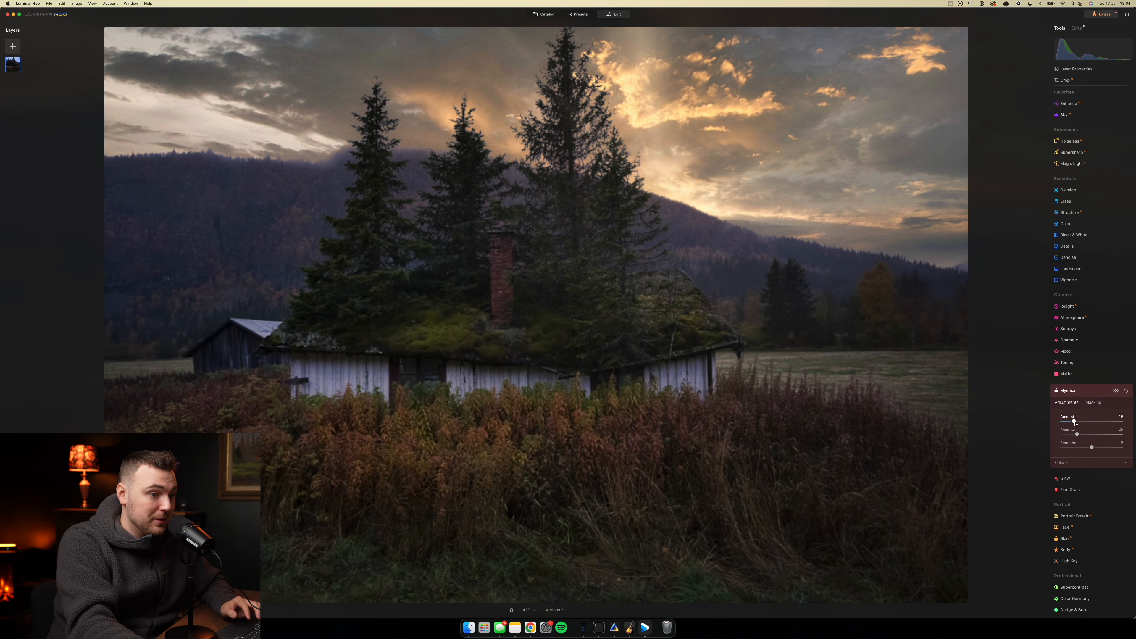
left_click(1068, 390)
- Enhance the cabin photo with a slight Accent and a moderate Sky Enhancer amount
left_click(1068, 103)
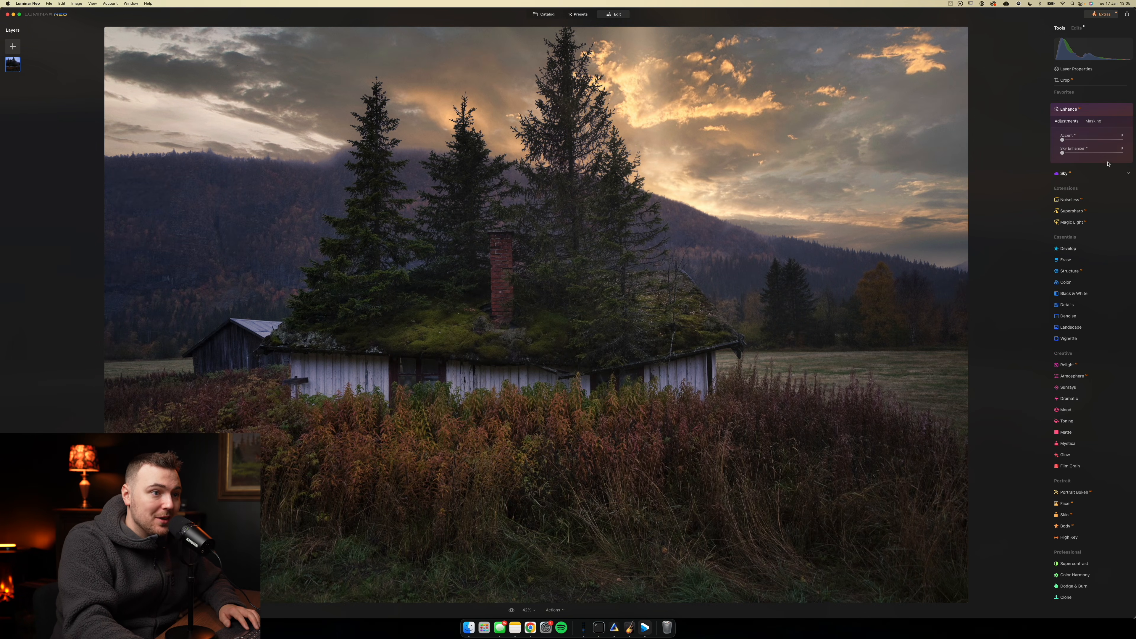
mouse_move(1062, 140)
left_mouse_down()
mouse_move(1079, 153)
mouse_move(1074, 140)
left_mouse_up()
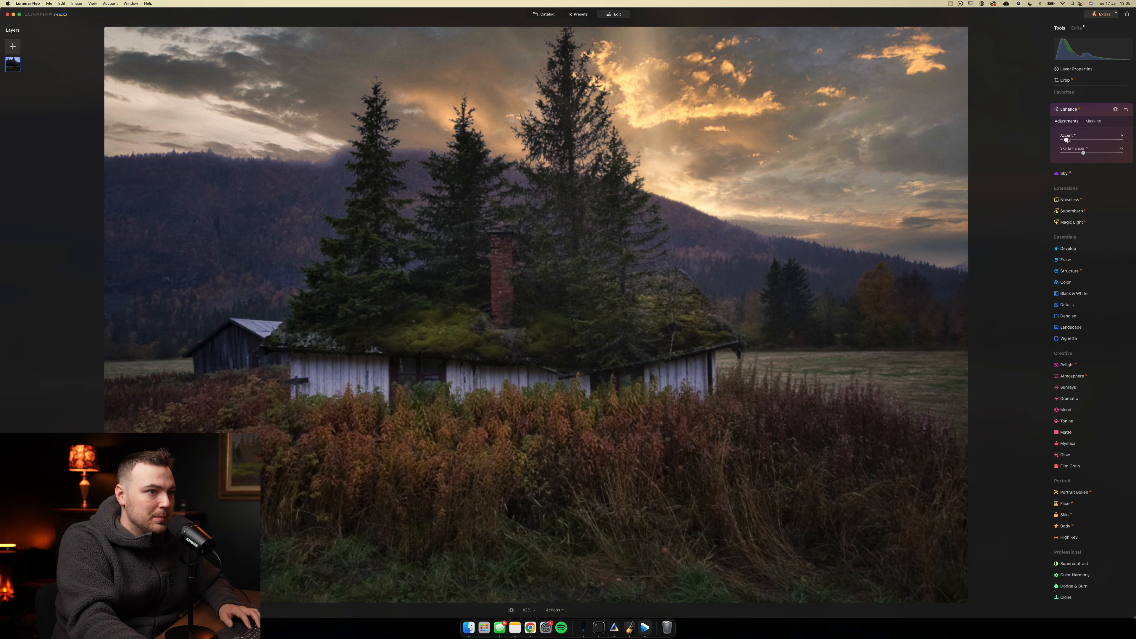
left_click(1088, 111)
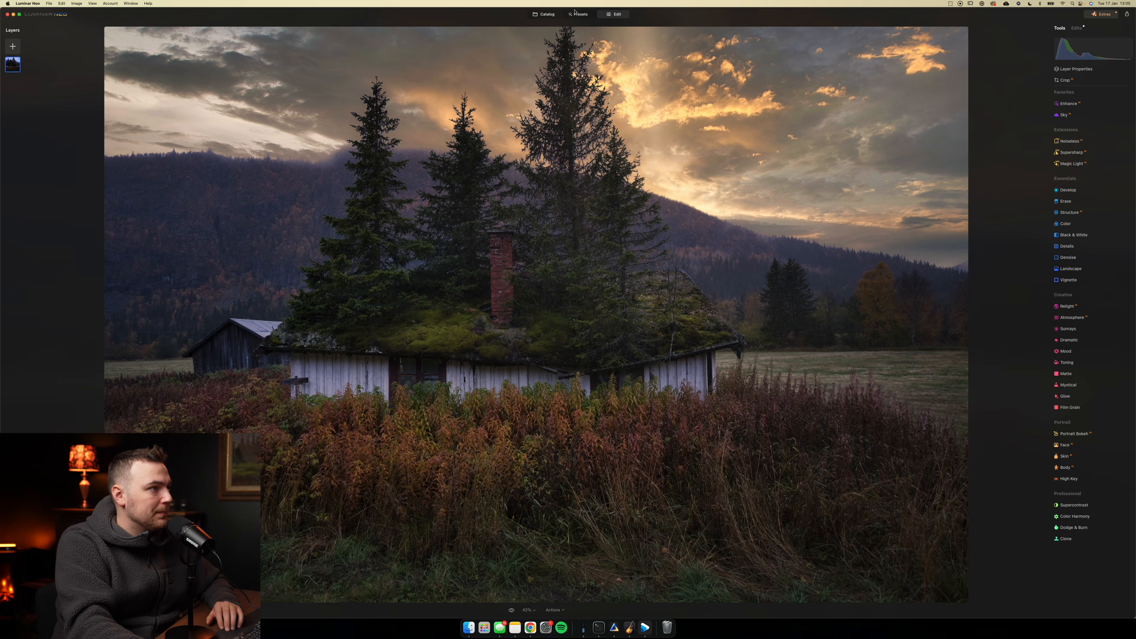
- Compare the edited cabin photo with its original
left_click(511, 610)
left_click(512, 610)
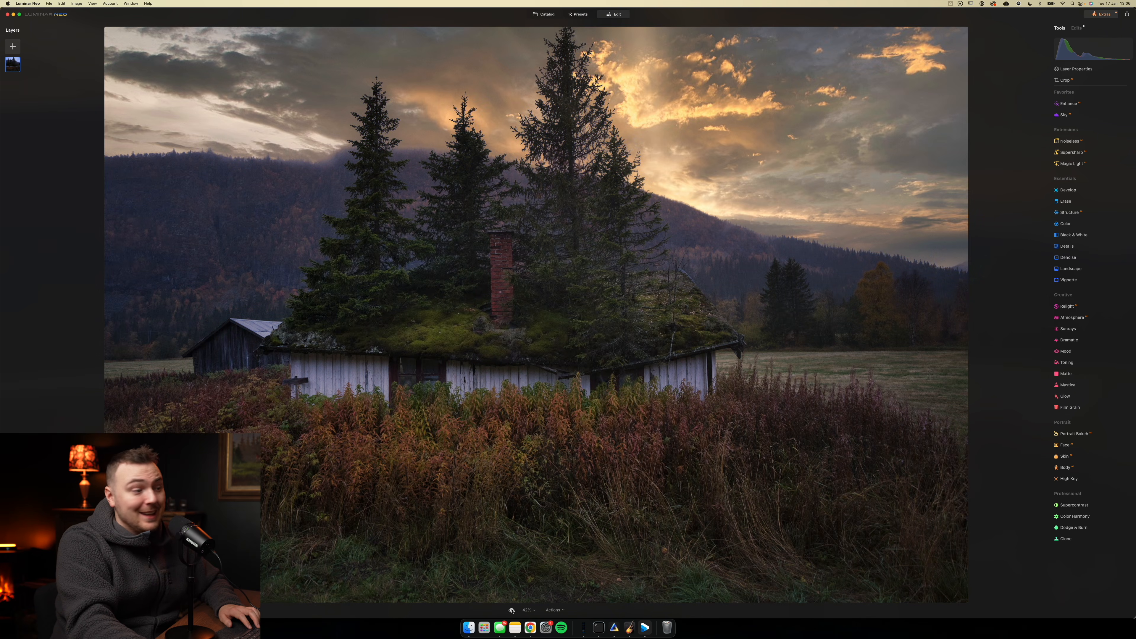
left_click(511, 610)
left_click(511, 610)
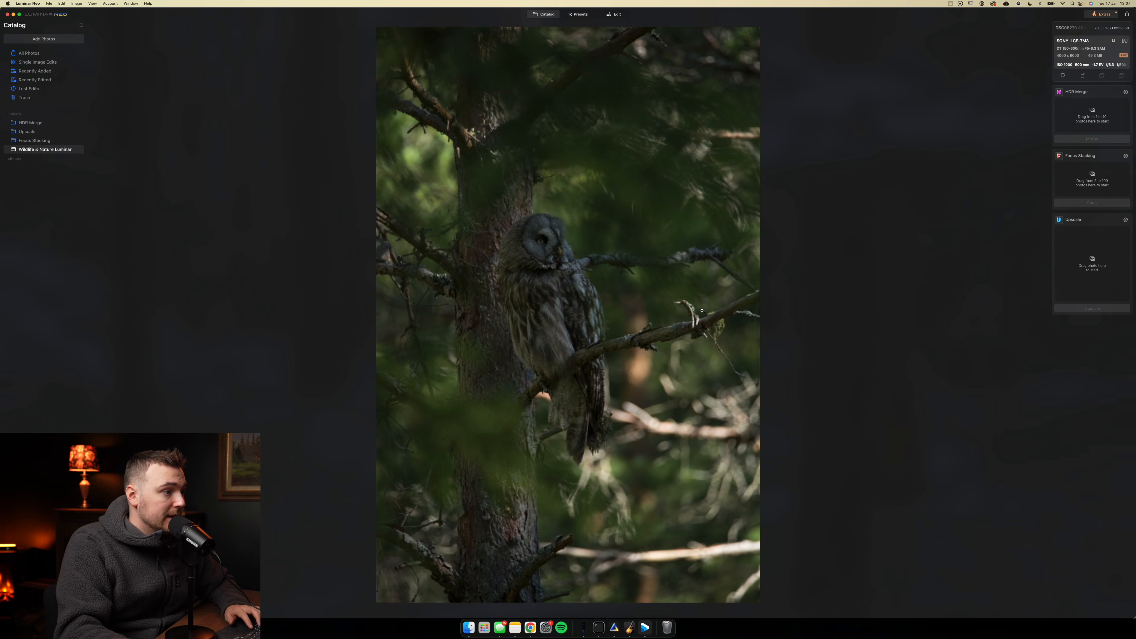
- Open the dark owl photo for editing and crop it to a tighter vertical frame around the owl
left_click(613, 14)
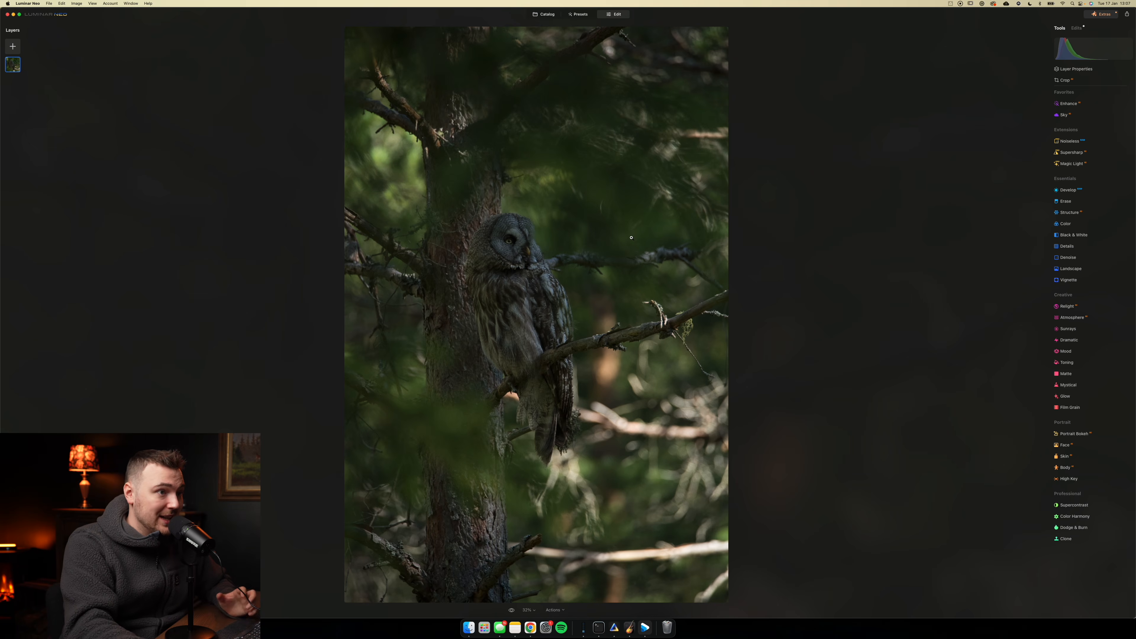
key("c")
left_click_drag(534, 118, 534, 135)
left_click_drag(562, 268, 561, 282)
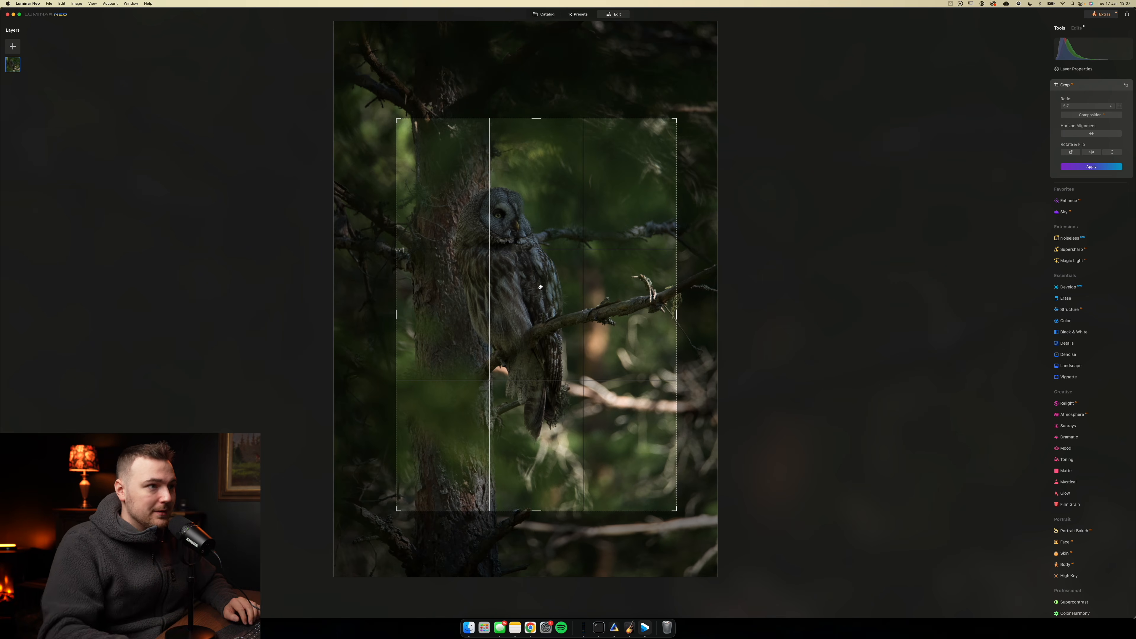
key("Return")
- Brighten the owl photo with Develop, raising the exposure and smart contrast and lowering the highlights to about -38
left_click(1068, 197)
mouse_move(1093, 236)
left_mouse_down()
mouse_move(1048, 232)
mouse_move(1059, 264)
mouse_move(1098, 249)
left_mouse_up()
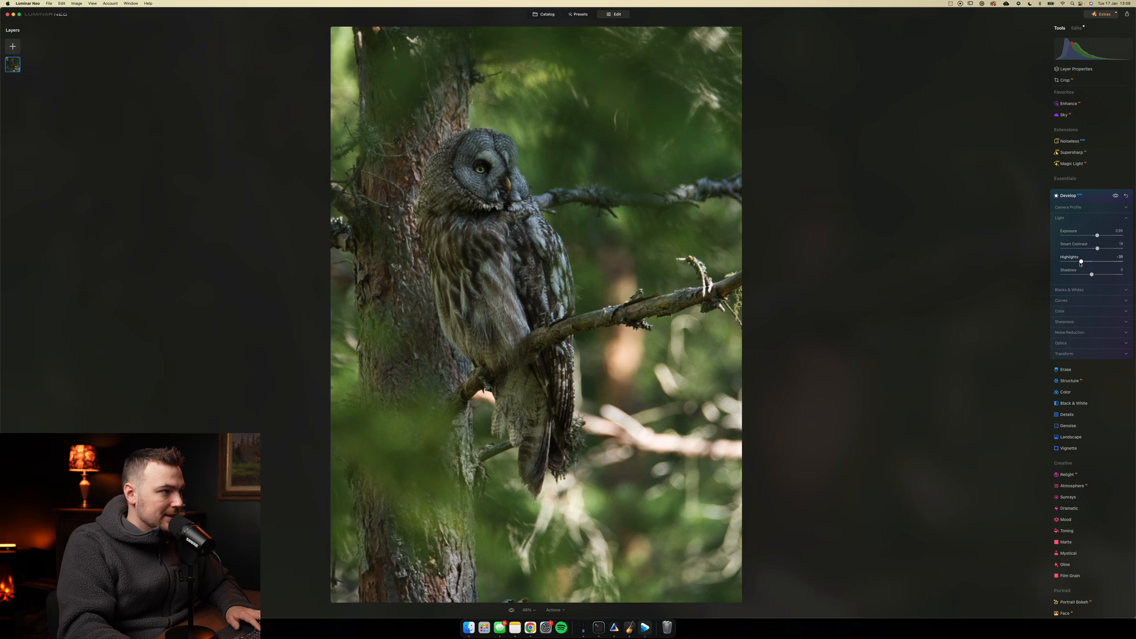
left_click(1071, 196)
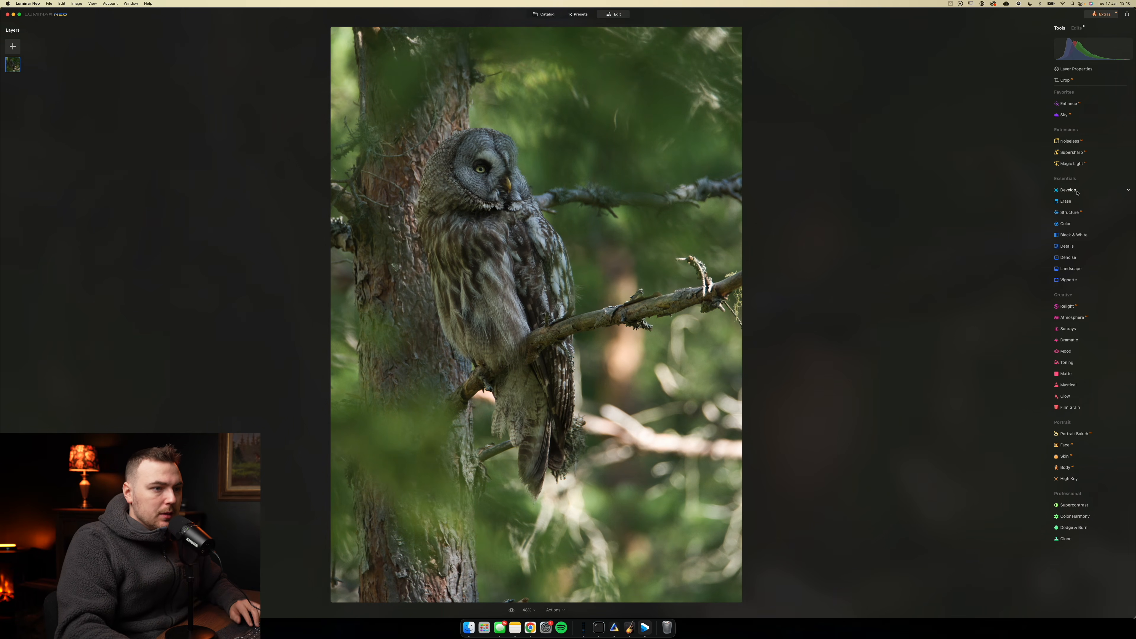
- Darken the lower-right part of the owl photo by lowering Develop exposure through a diagonal linear gradient mask
left_click(1071, 190)
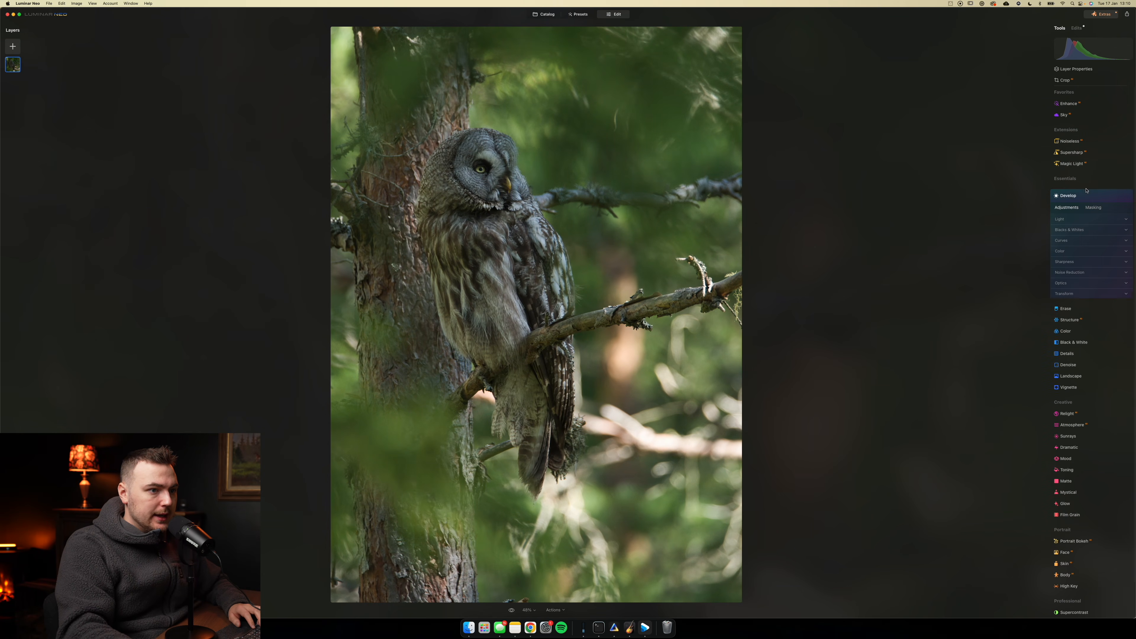
left_click(1075, 231)
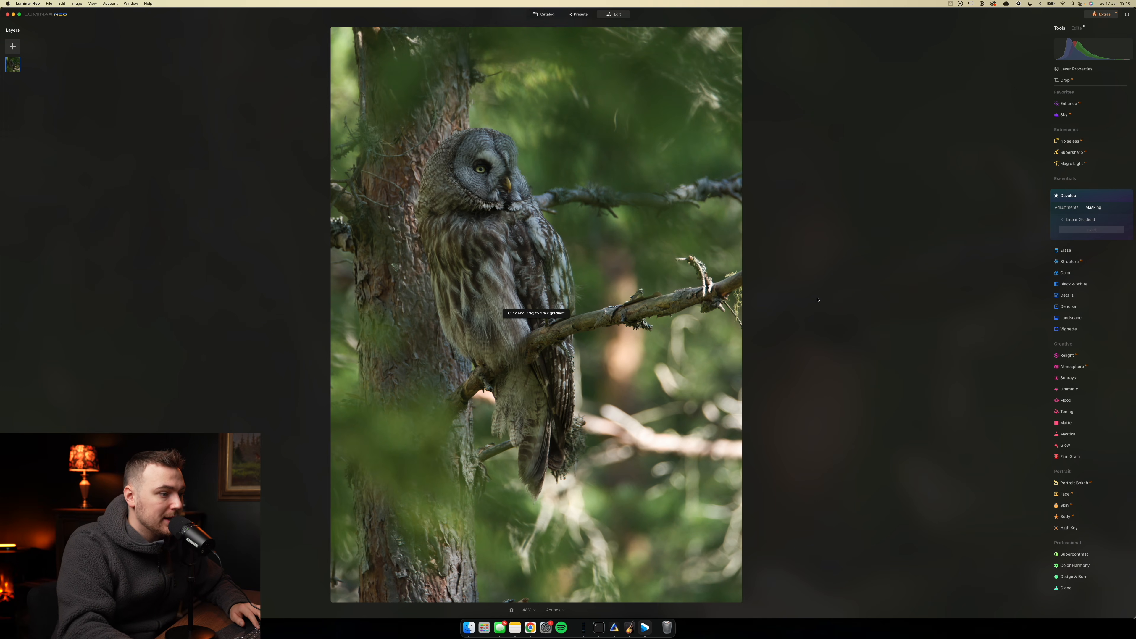
left_click_drag(690, 544, 597, 412)
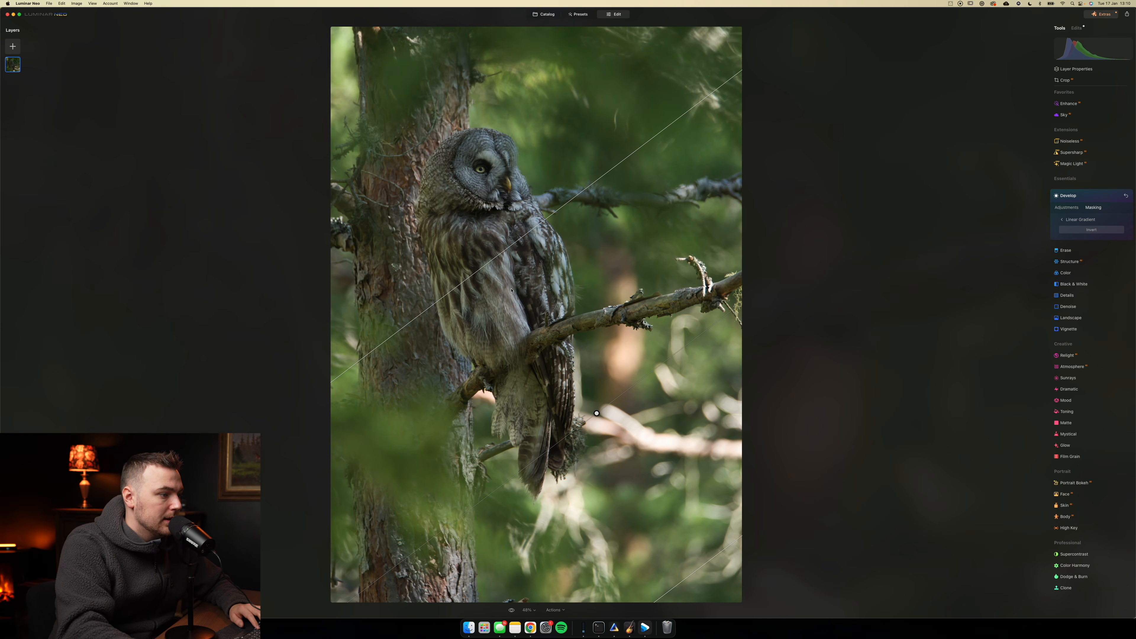
left_click(1066, 207)
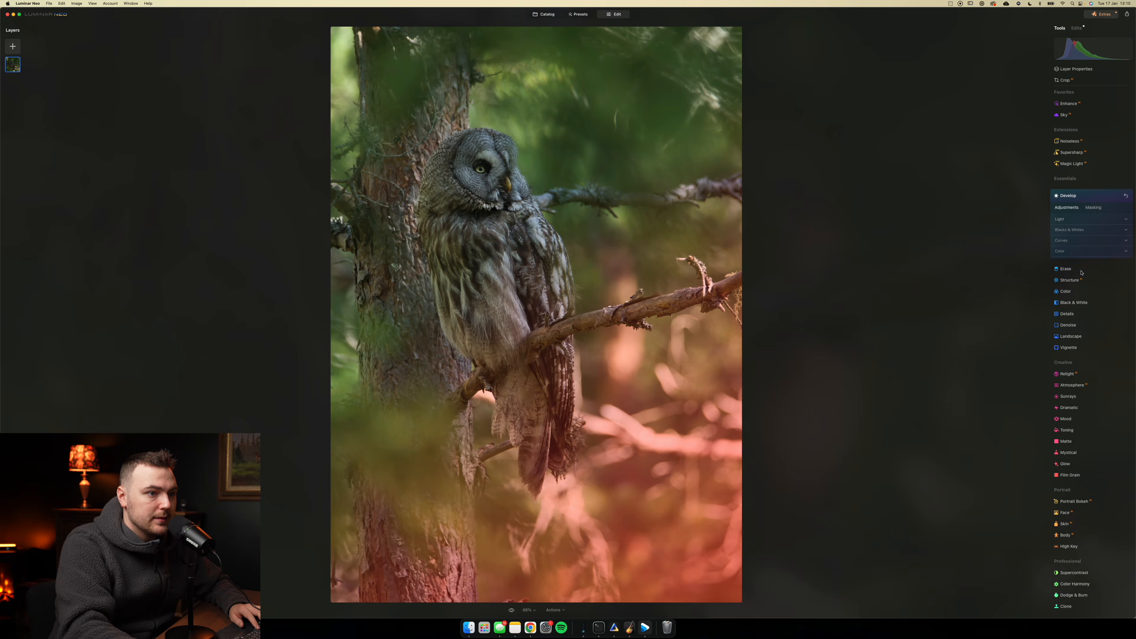
left_click(1085, 219)
mouse_move(1091, 237)
left_mouse_down()
mouse_move(1072, 241)
mouse_move(1082, 237)
left_mouse_up()
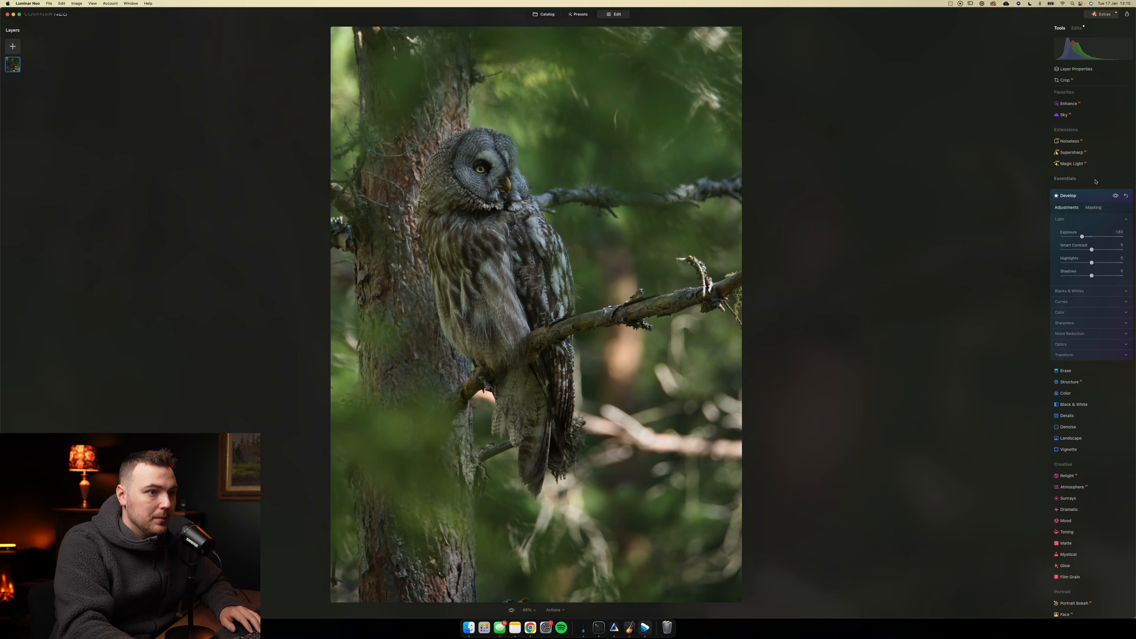
- Darken the lower-left part of the owl photo with a separate Develop adjustment that lowers exposure through a linear gradient mask
left_click(1092, 208)
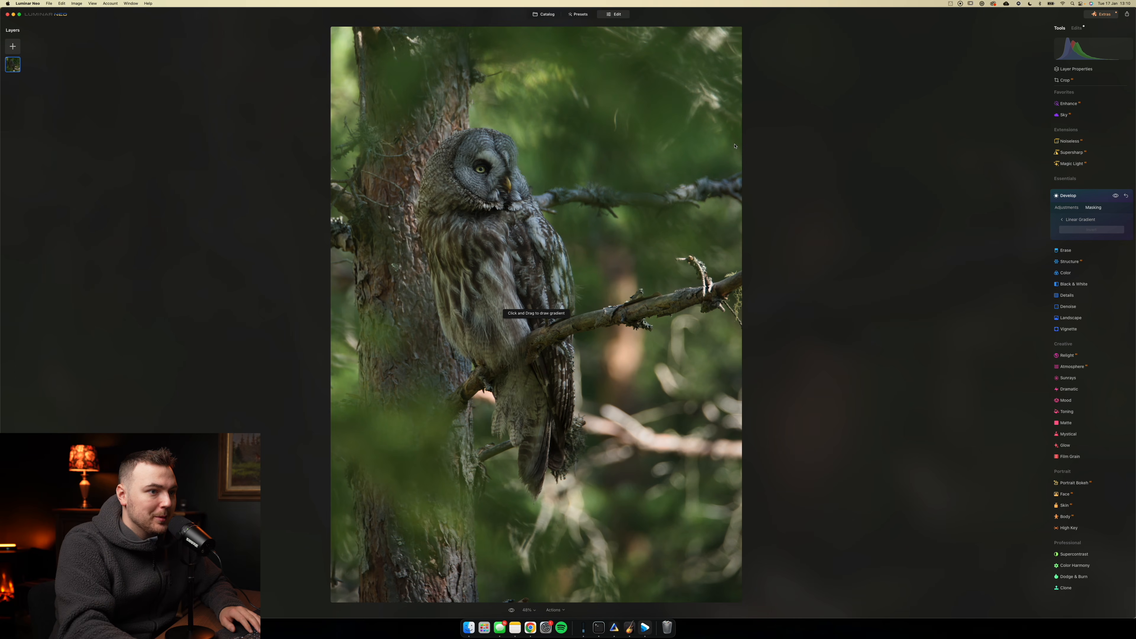
left_click(1064, 219)
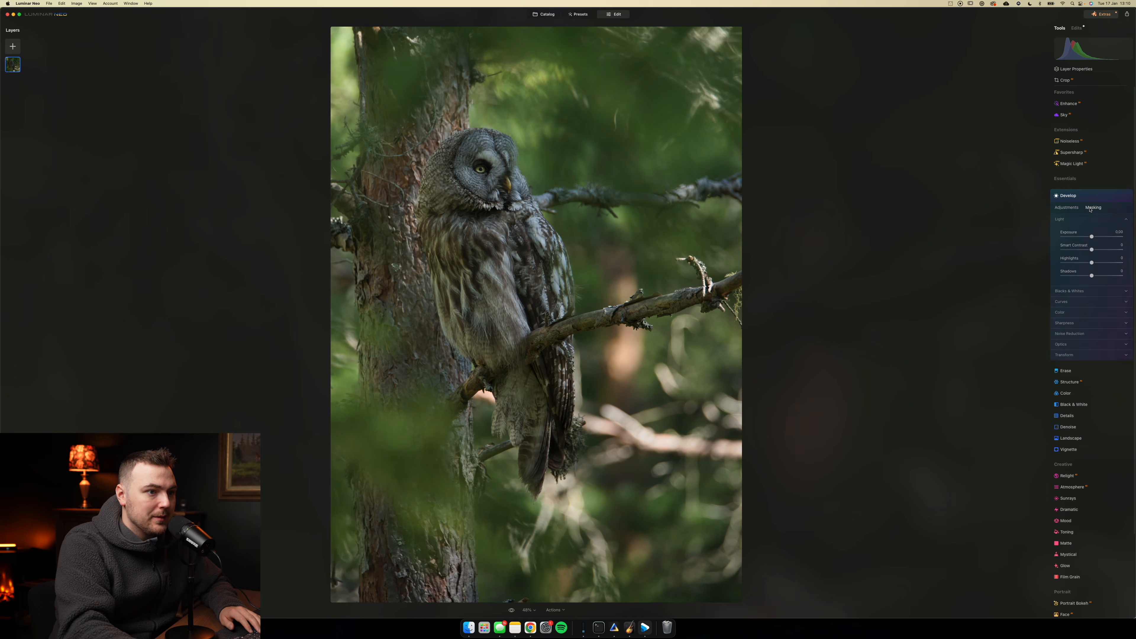
left_click(1071, 231)
left_click_drag(354, 400, 825, 175)
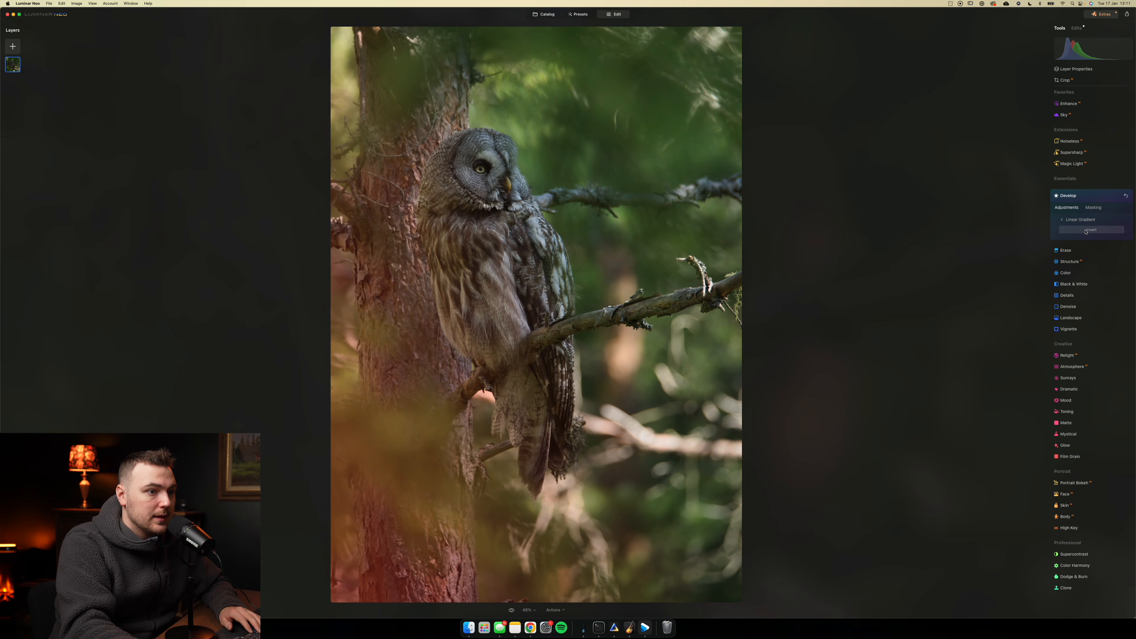
left_click_drag(1091, 238, 1074, 243)
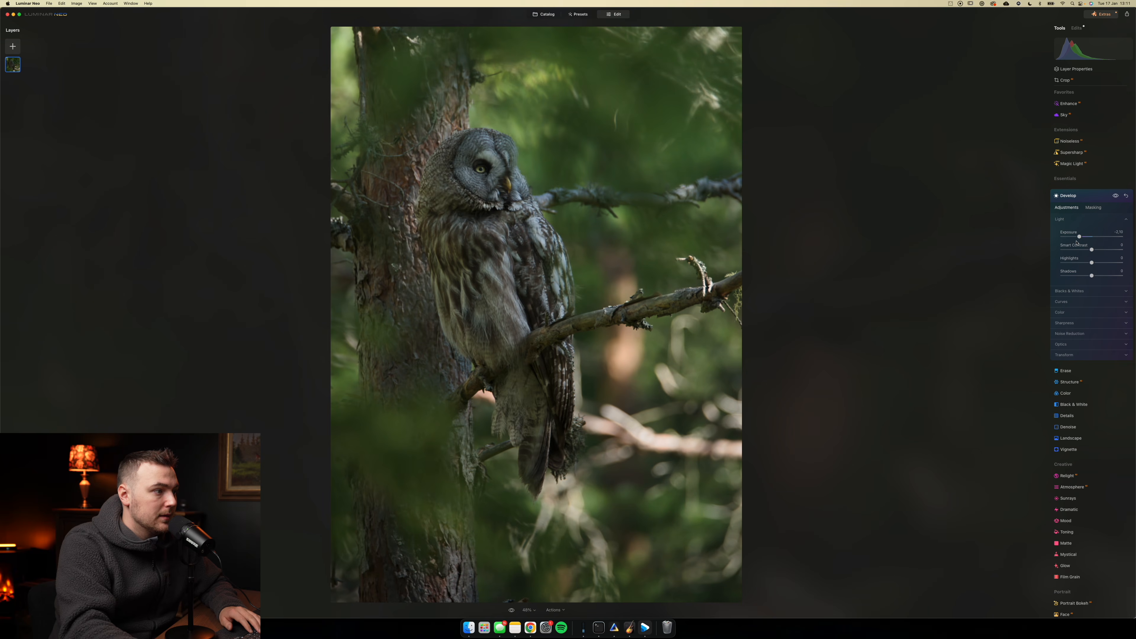
- Brighten the upper-right part of the owl photo with a linear gradient mask and a Develop exposure of about 0.69
left_click(1093, 208)
left_click_drag(554, 263, 611, 235)
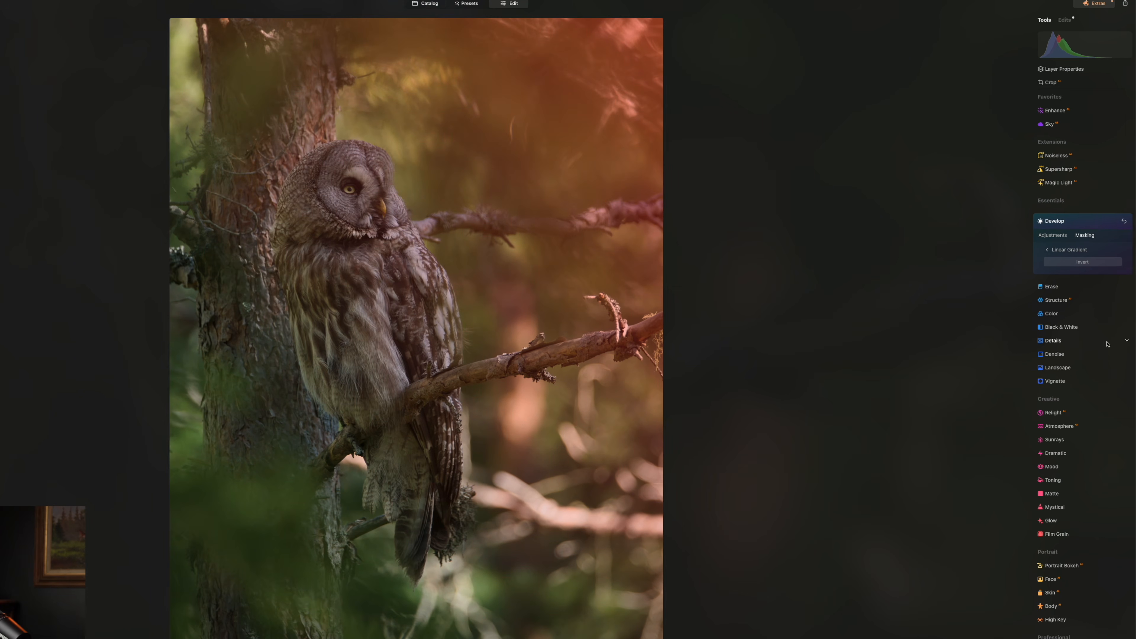
left_click(1055, 237)
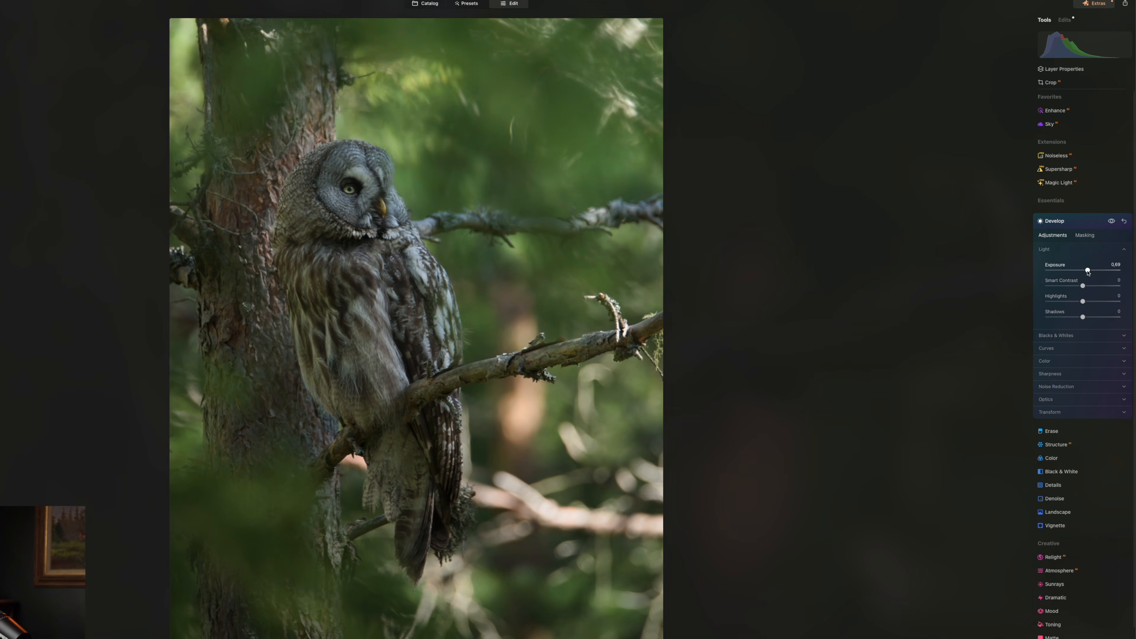
left_click(1065, 222)
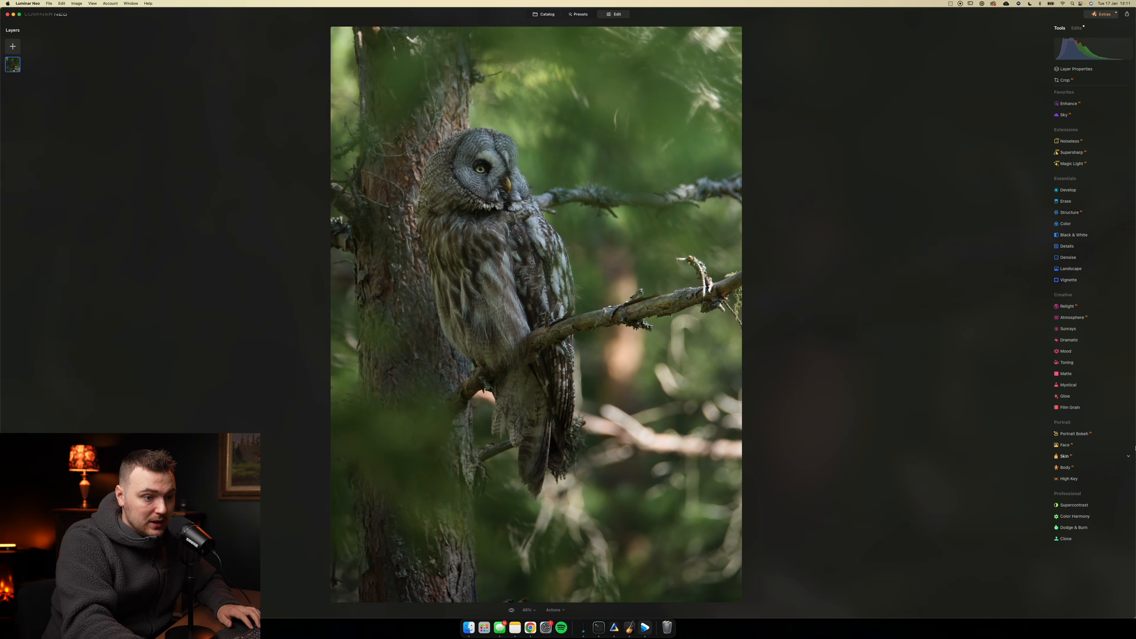
- Lighten the owl's face with the Dodge & Burn brush at an amount of about 50
left_click(1069, 527)
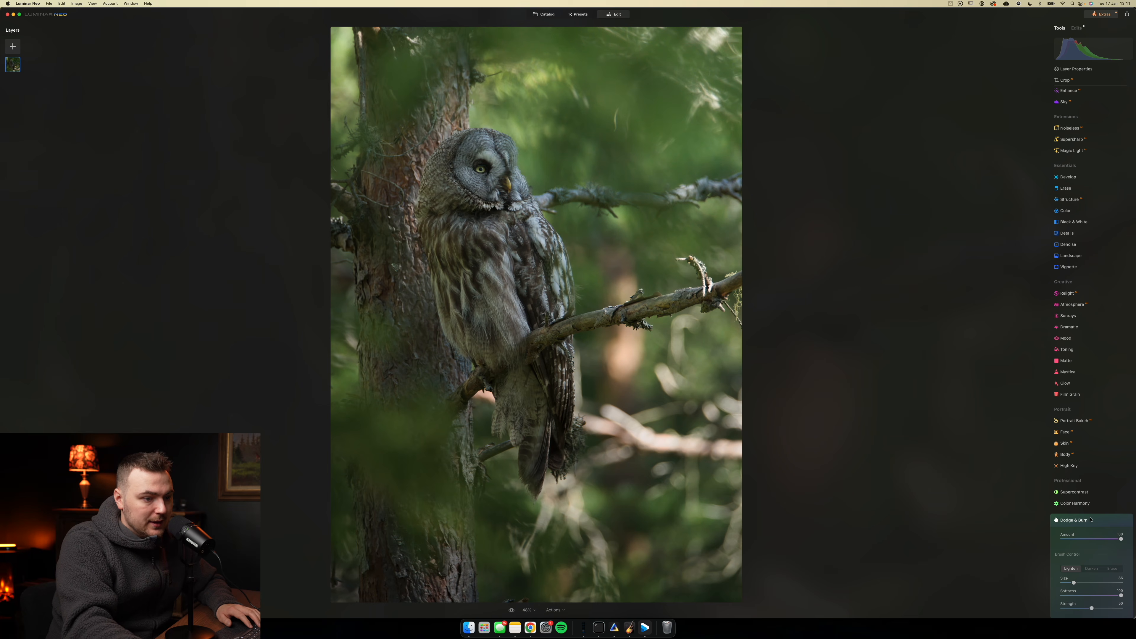
scroll(1085, 514, "down", 2)
mouse_move(1072, 520)
left_mouse_down()
mouse_move(1105, 520)
mouse_move(1092, 520)
left_mouse_up()
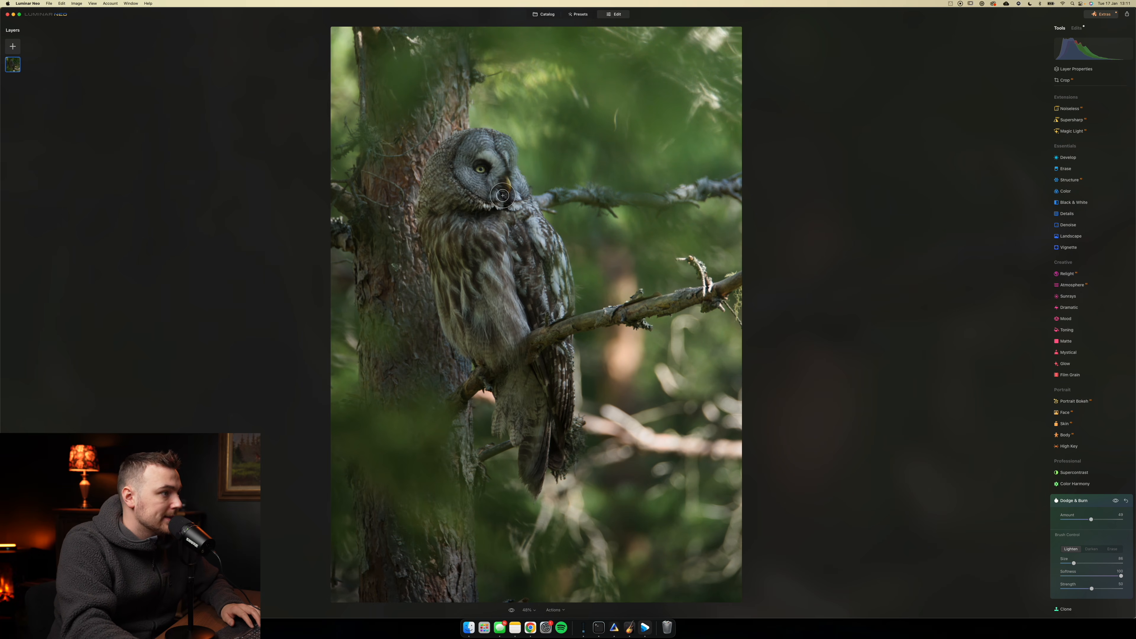
left_click_drag(1091, 520, 1088, 522)
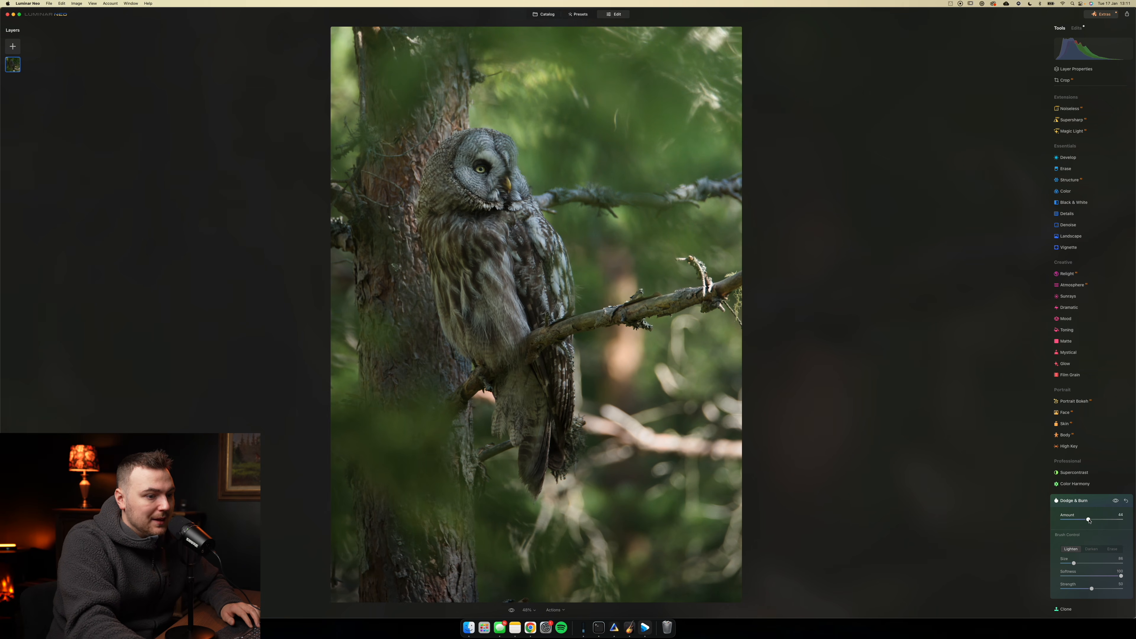
left_click_drag(1091, 520, 1092, 521)
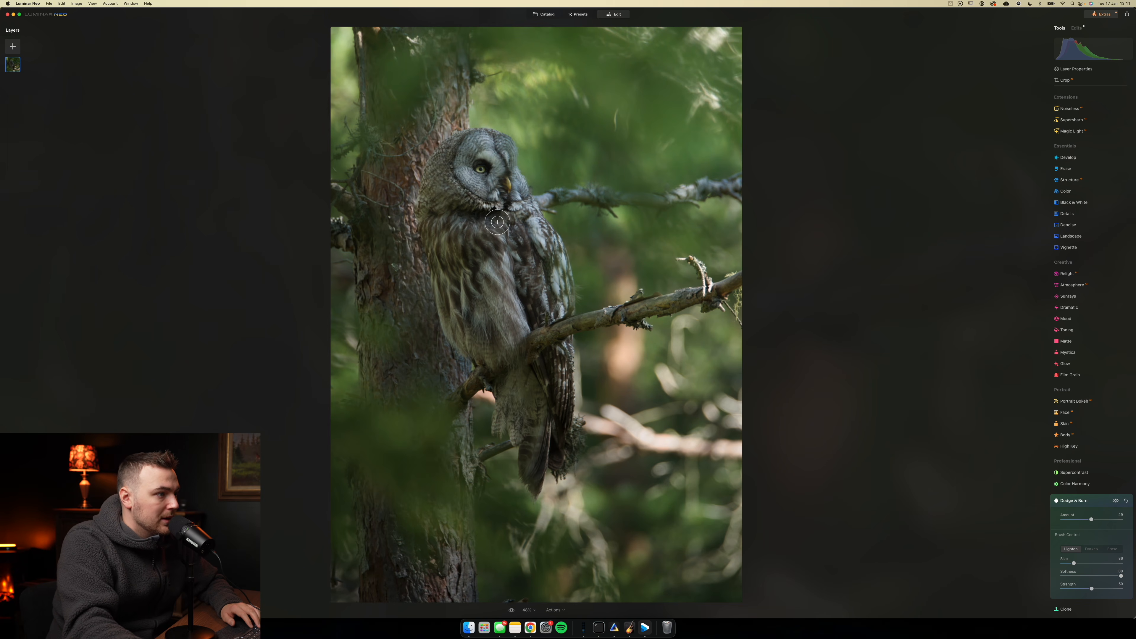
- Lighten the owl's chest, wing and side feathers with Dodge & Burn, and lower the amount to about 27
left_click_drag(532, 225, 563, 309)
left_click_drag(506, 237, 487, 305)
mouse_move(462, 257)
left_mouse_down()
mouse_move(430, 227)
mouse_move(433, 179)
left_mouse_up()
left_click_drag(451, 310, 475, 341)
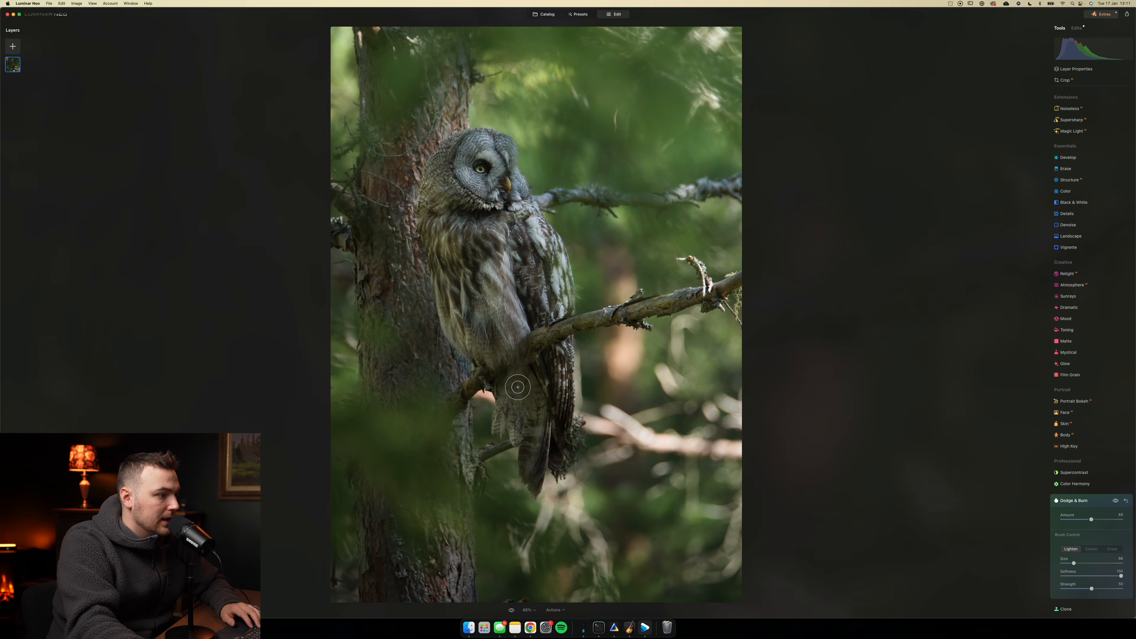
left_click_drag(1091, 519, 1079, 522)
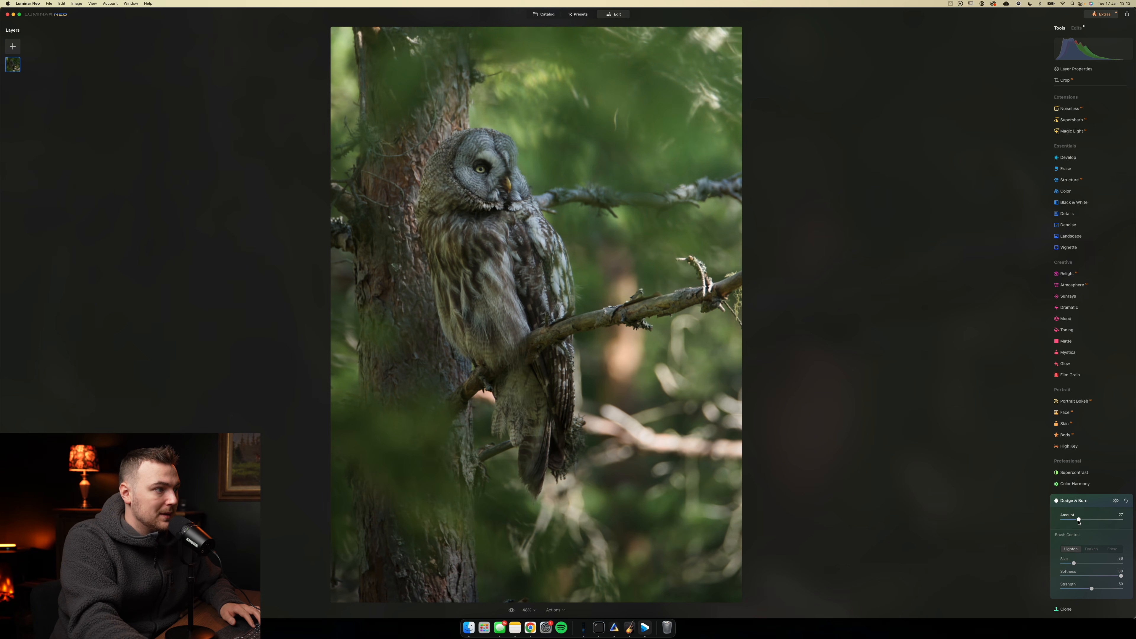
left_click(1078, 502)
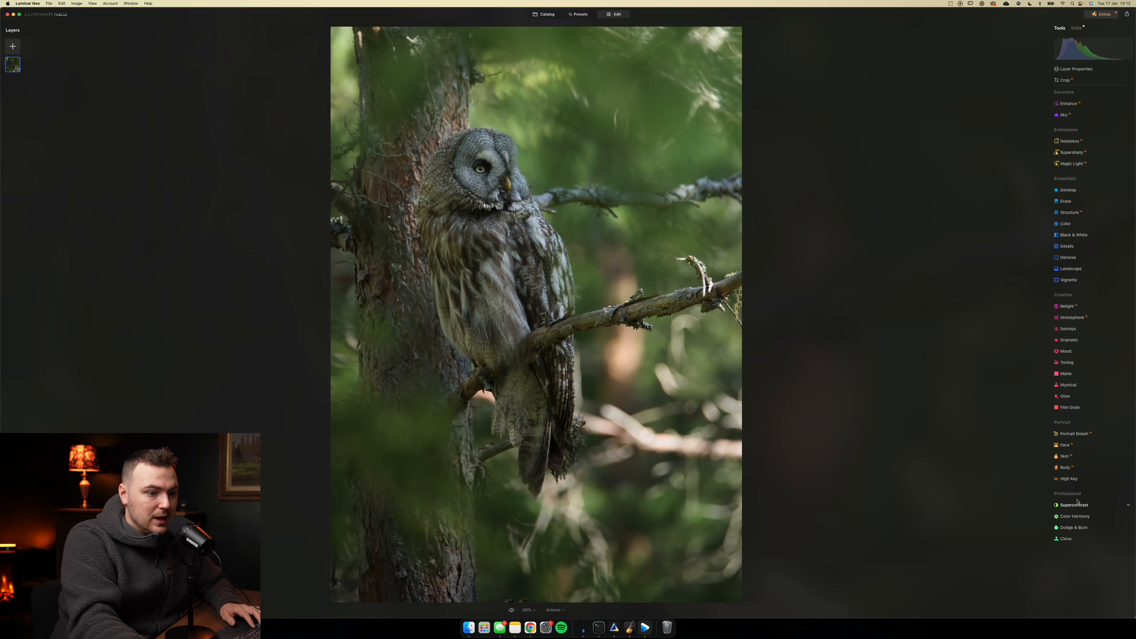
- Set up a second Dodge & Burn pass with the Darken brush and inspect the owl's head up close
left_click(1073, 527)
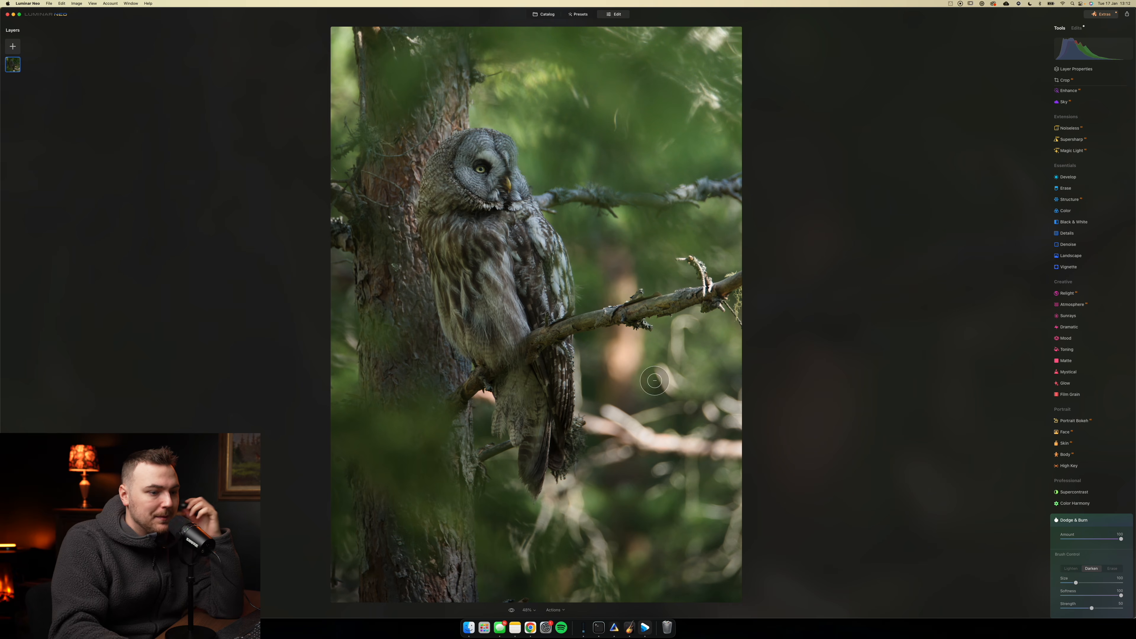
left_click_drag(1099, 539, 1094, 539)
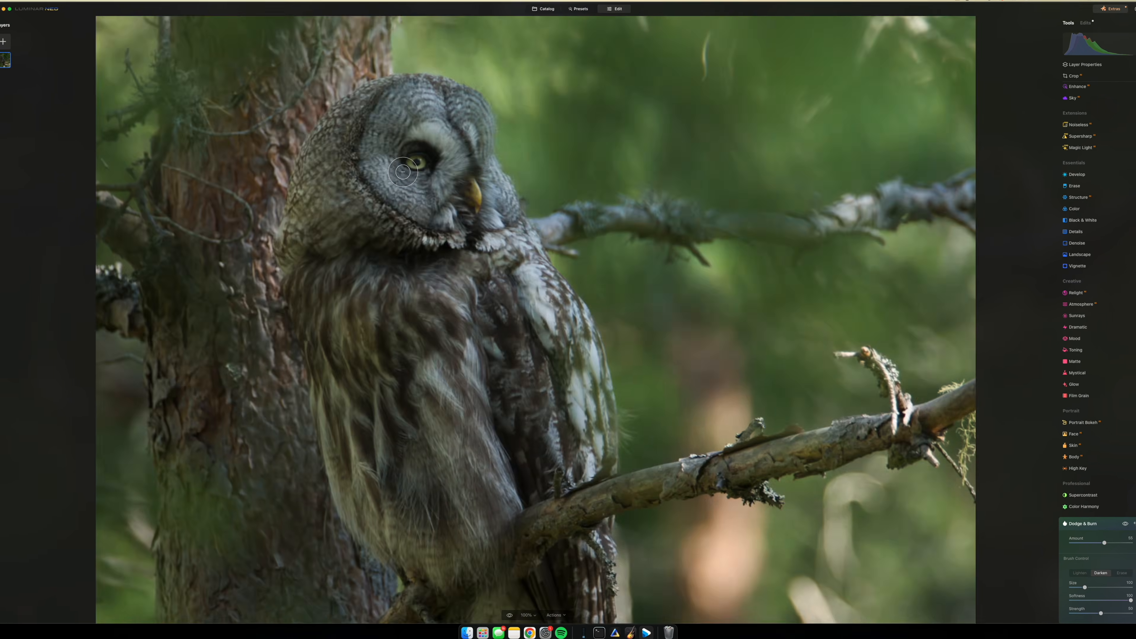
scroll(403, 172, "up", 5)
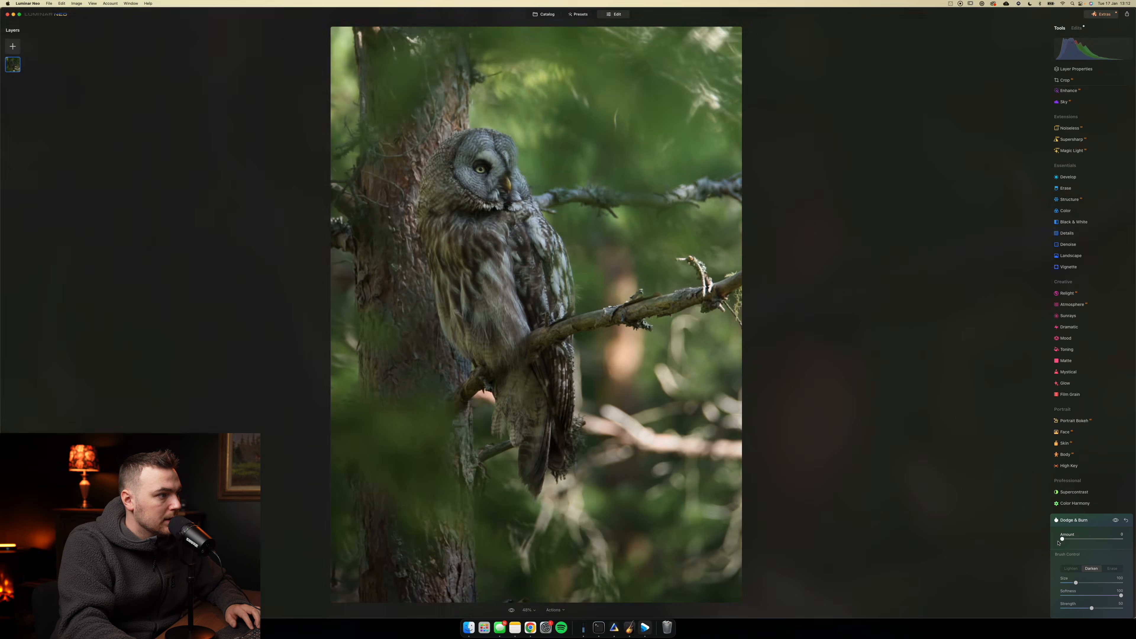
left_click_drag(1061, 540, 1075, 546)
key("space")
left_click(457, 178)
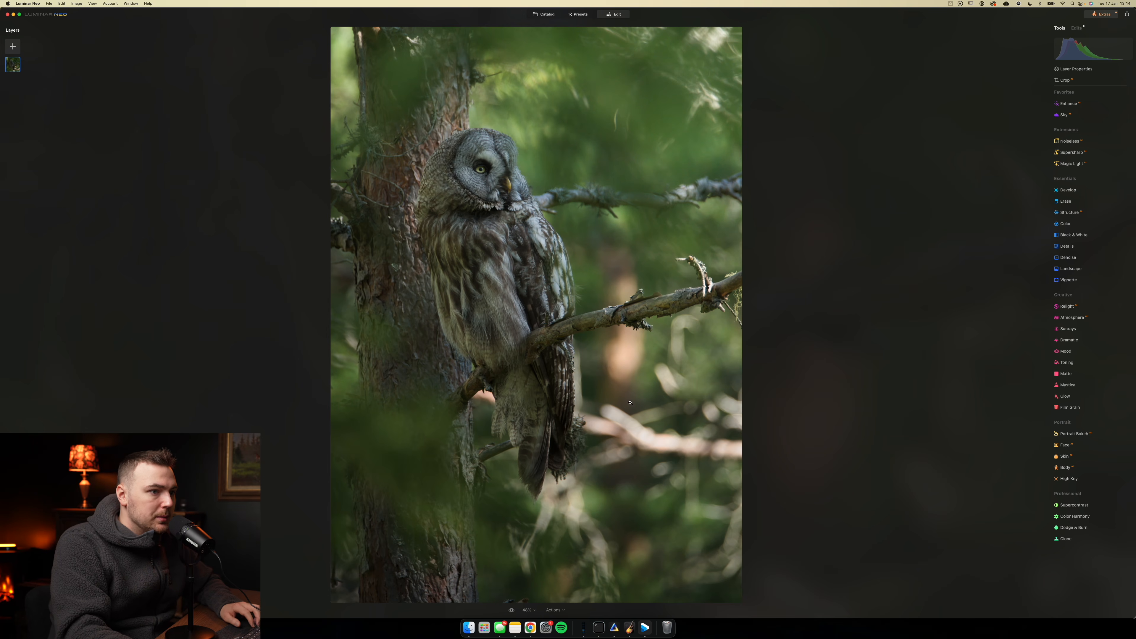
- Mute the greens in HSL with saturation about -23 and luminance about -13, and raise blue luminance to about 13
left_click(1066, 224)
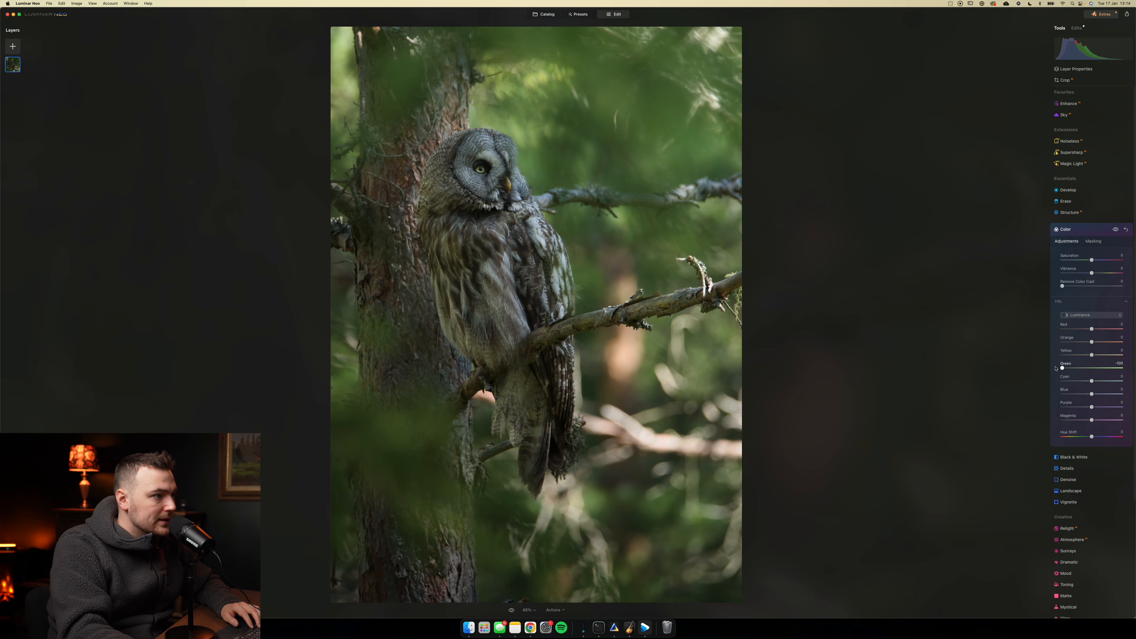
mouse_move(1062, 368)
left_mouse_down()
mouse_move(1096, 368)
mouse_move(1082, 368)
left_mouse_up()
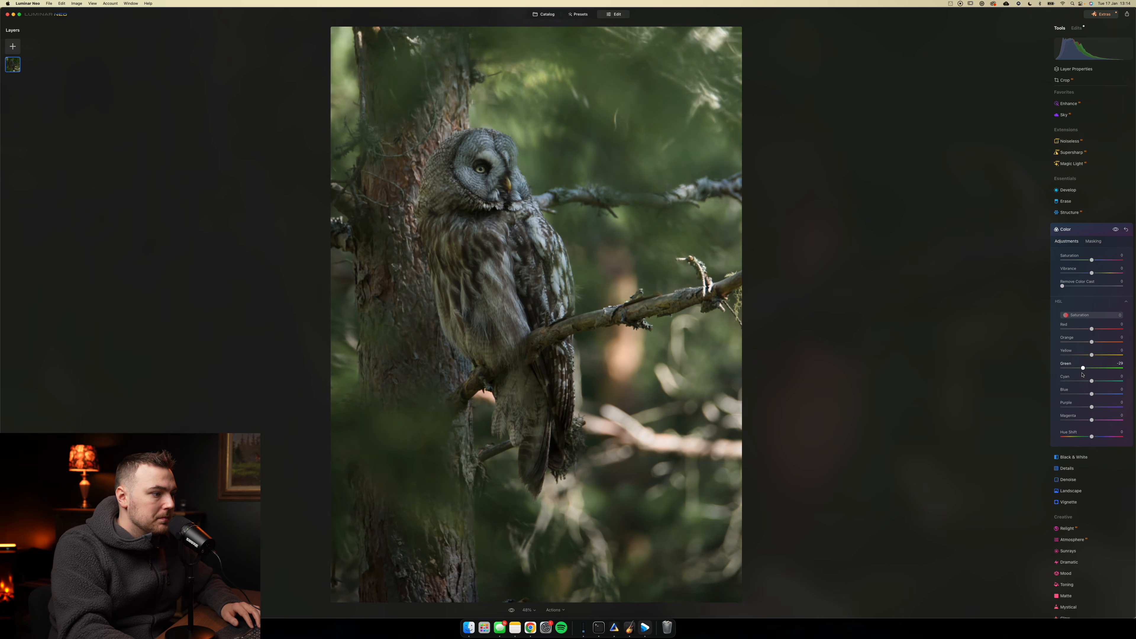
left_click_drag(1082, 374, 1082, 375)
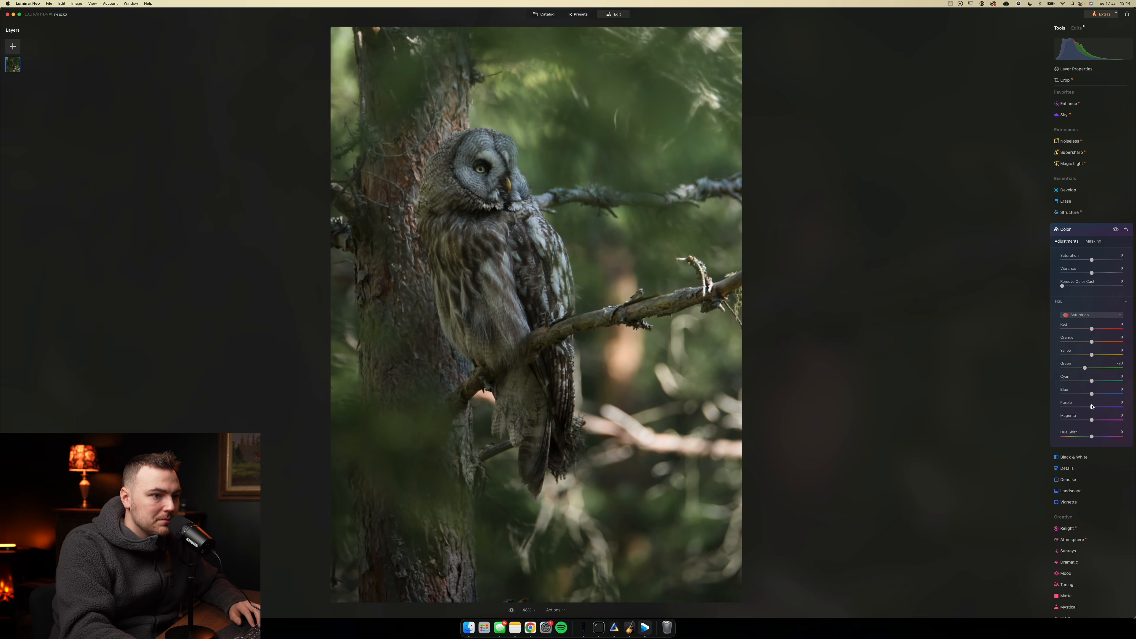
left_click(1091, 314)
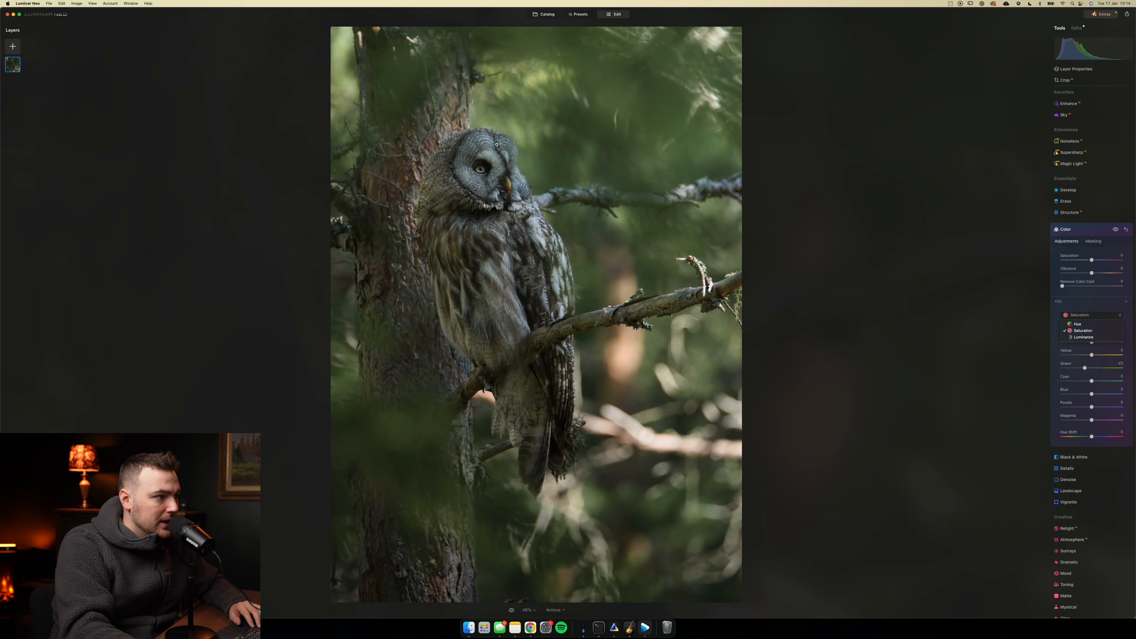
left_click(1084, 335)
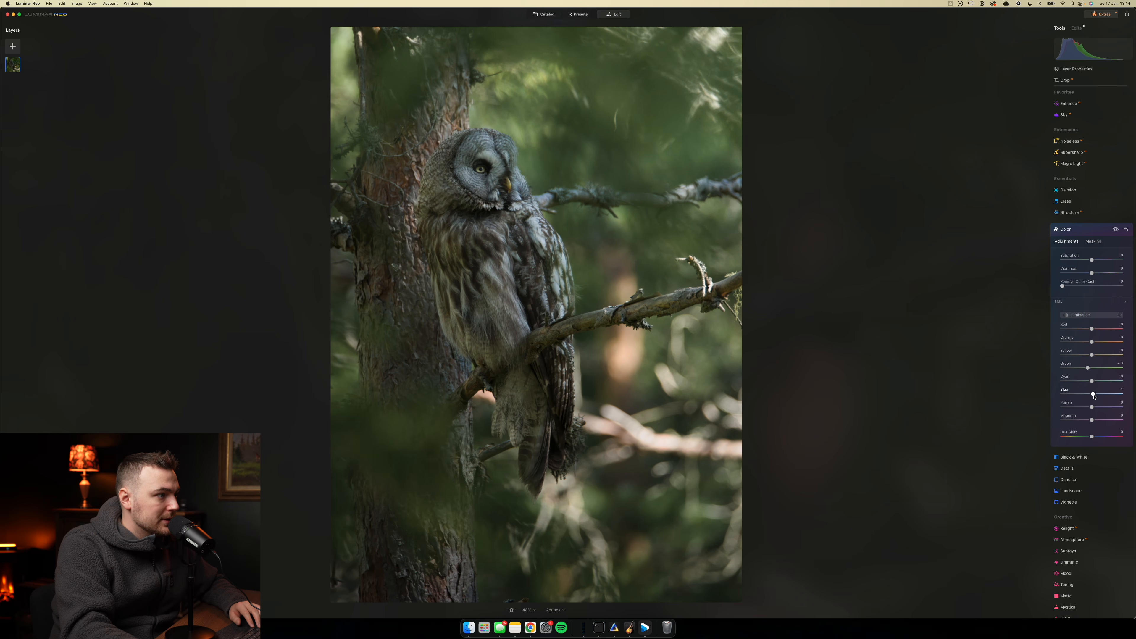
left_click_drag(1134, 398, 1117, 402)
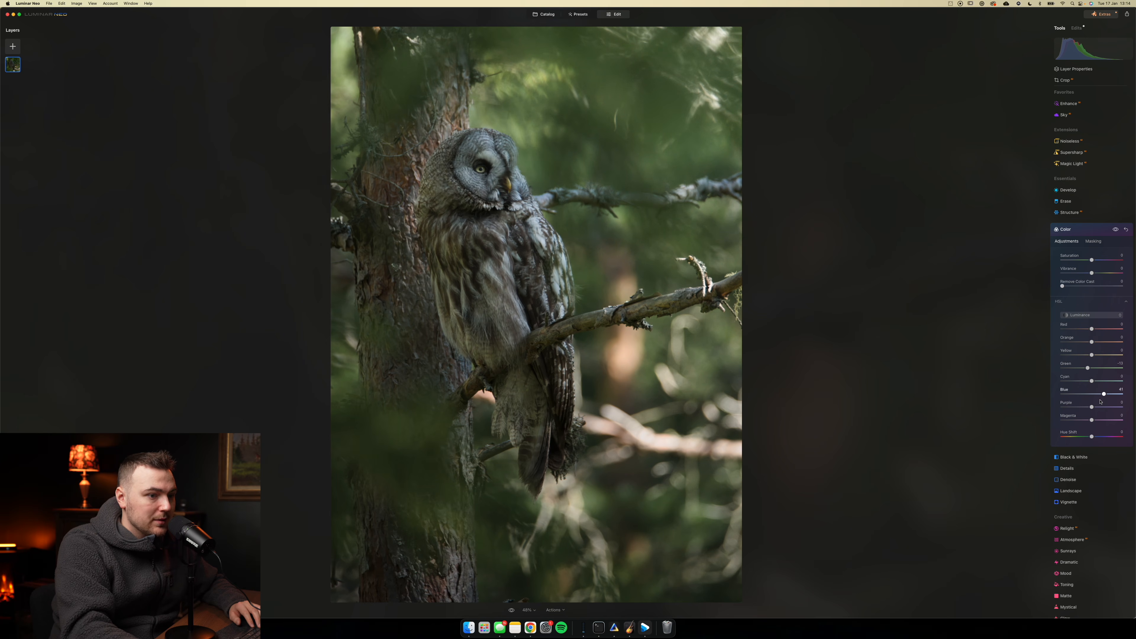
left_click(1084, 228)
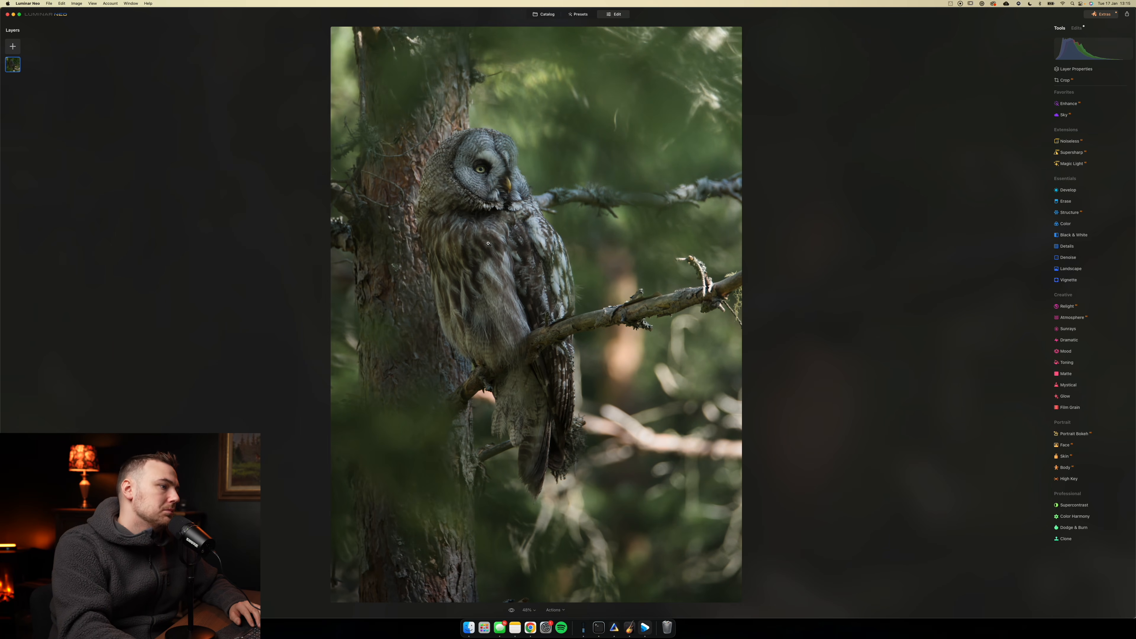
- Compare the edited owl photo with its original
left_click(511, 610)
left_click(511, 611)
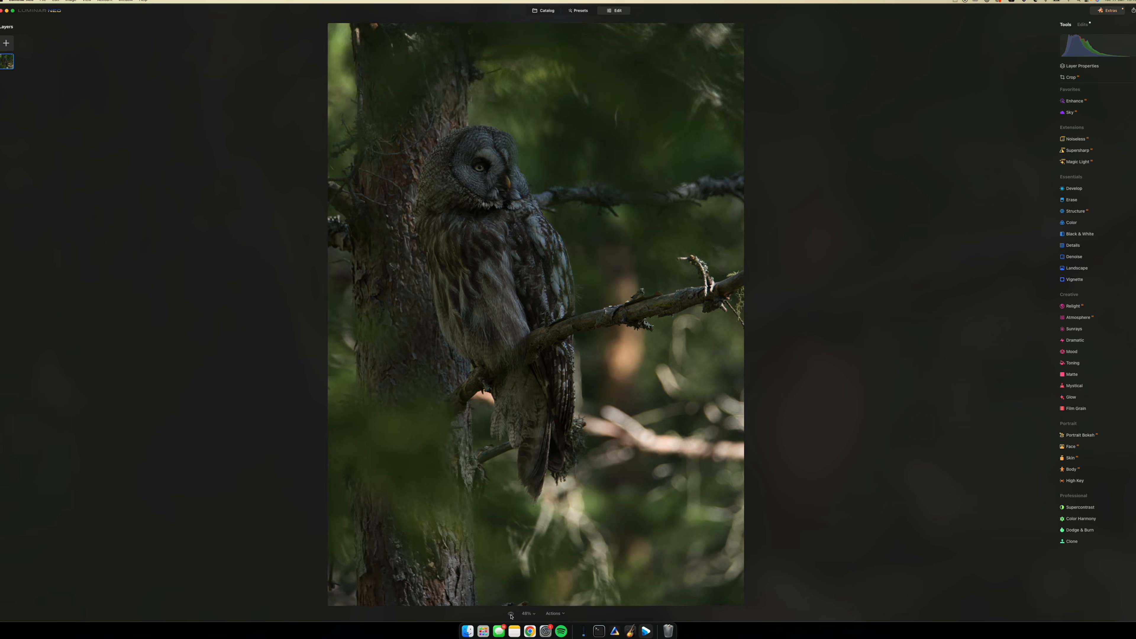
left_click(511, 614)
left_click(510, 615)
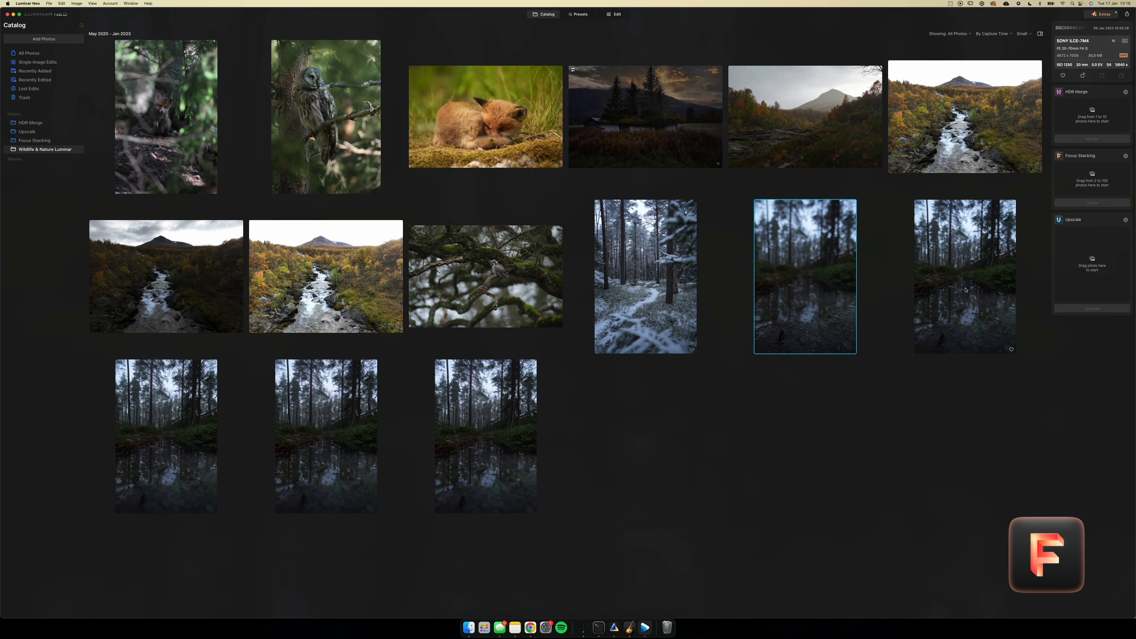
- Merge the series of forest reflection shots with Focus Stacking and open the stacked photo from the Focus Stacking folder
left_click(178, 431)
left_click(326, 434)
left_click_drag(486, 434, 821, 300)
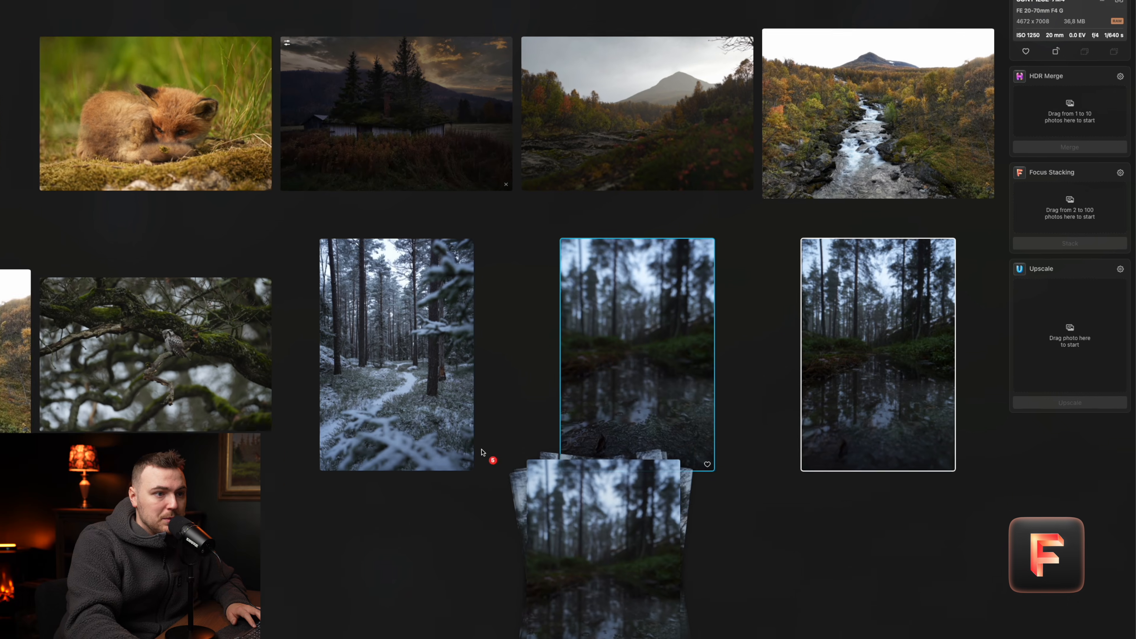
left_click_drag(635, 409, 1047, 212)
left_click(1066, 251)
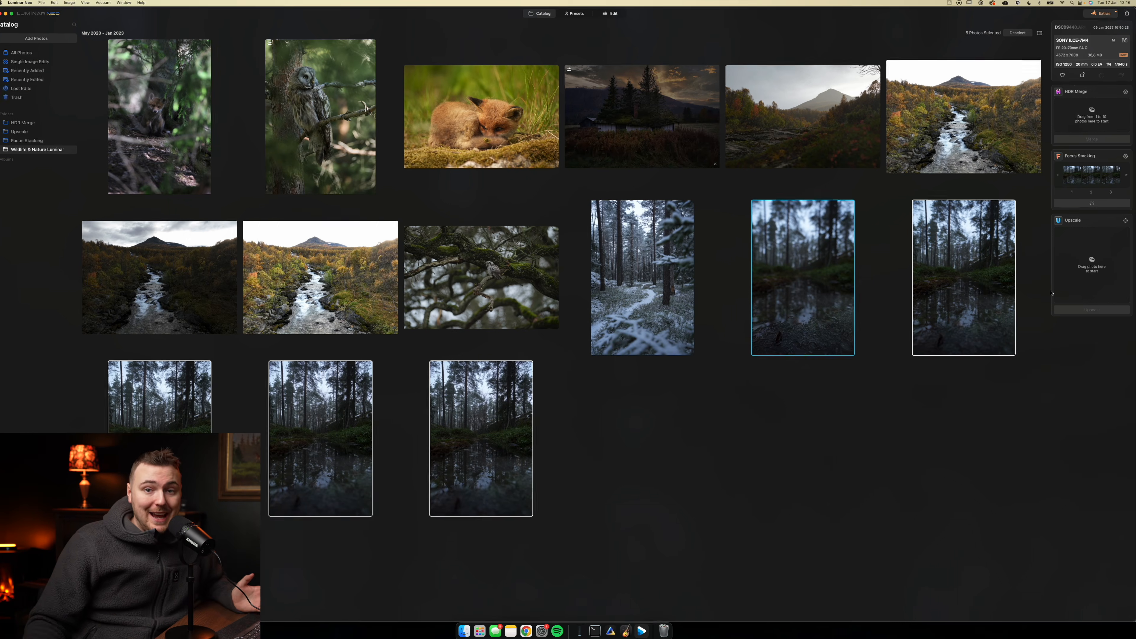
double_click(173, 112)
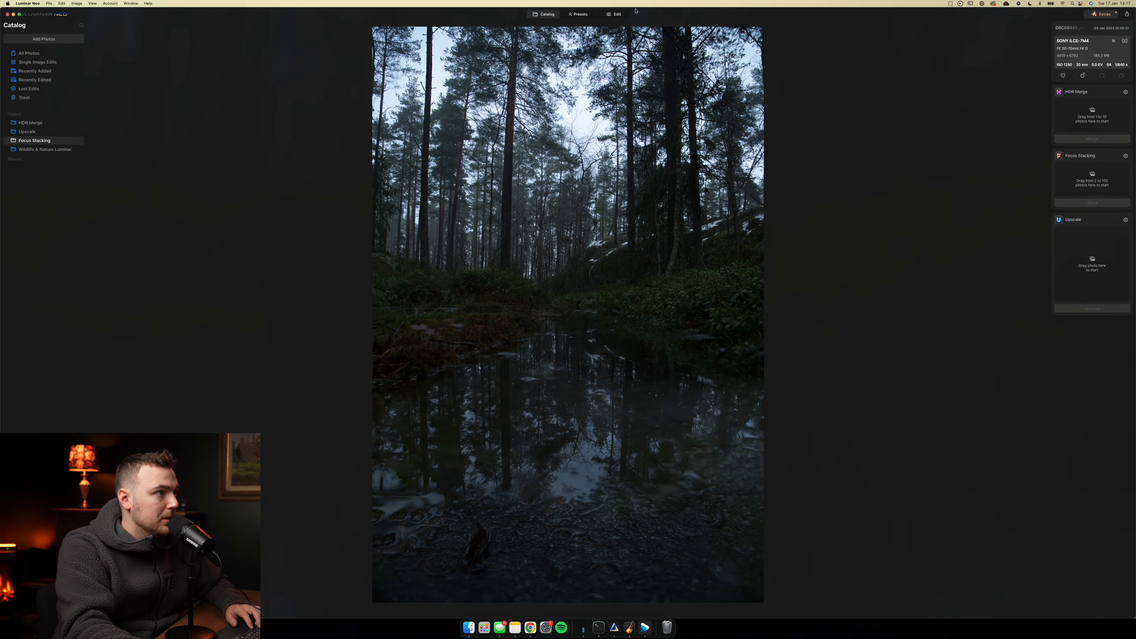
- Open the stacked forest photo for editing and use Develop to set exposure about 0.93, highlights about -33 and shadows about 67
left_click(624, 14)
left_click(1069, 190)
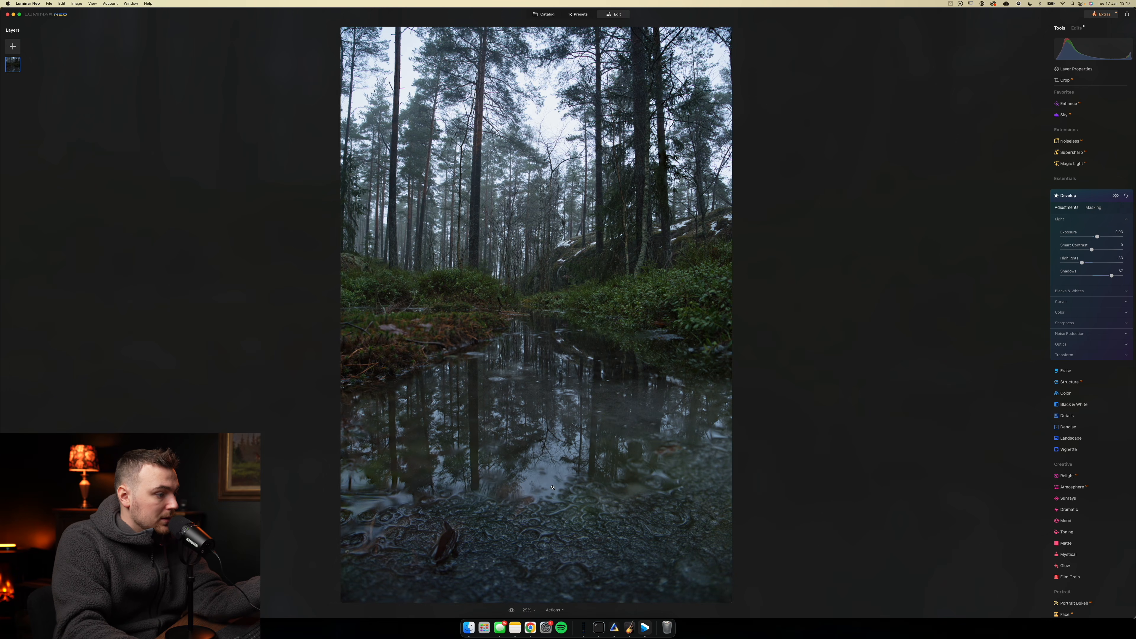
double_click(549, 562)
double_click(549, 562)
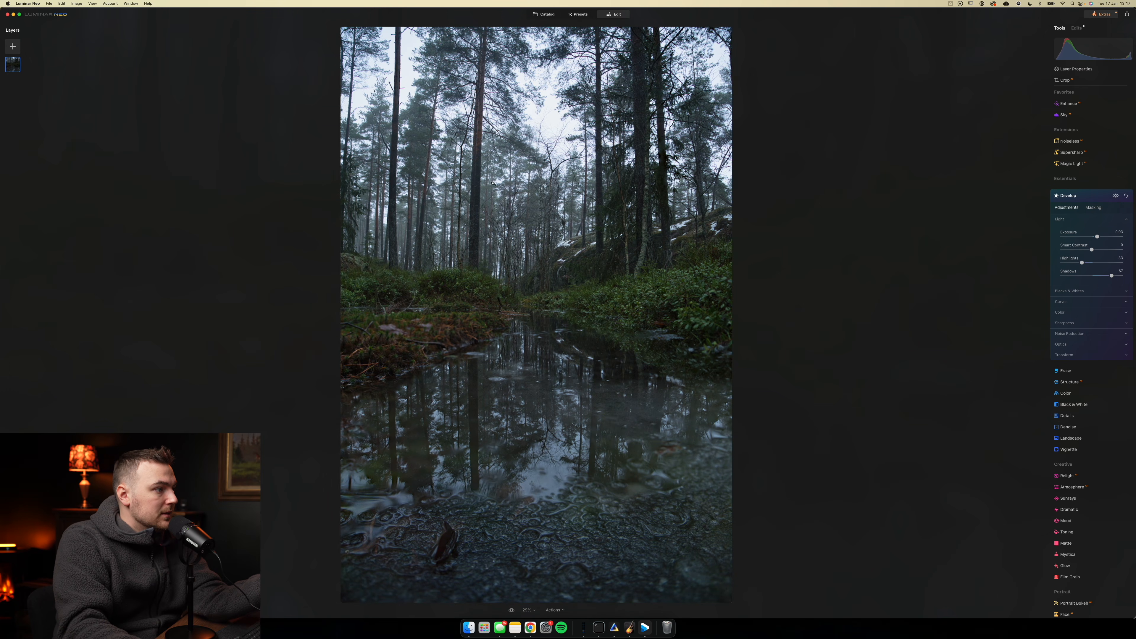
- Darken the foreground water with a second, masked Develop pass that lowers exposure
double_click(513, 197)
double_click(514, 196)
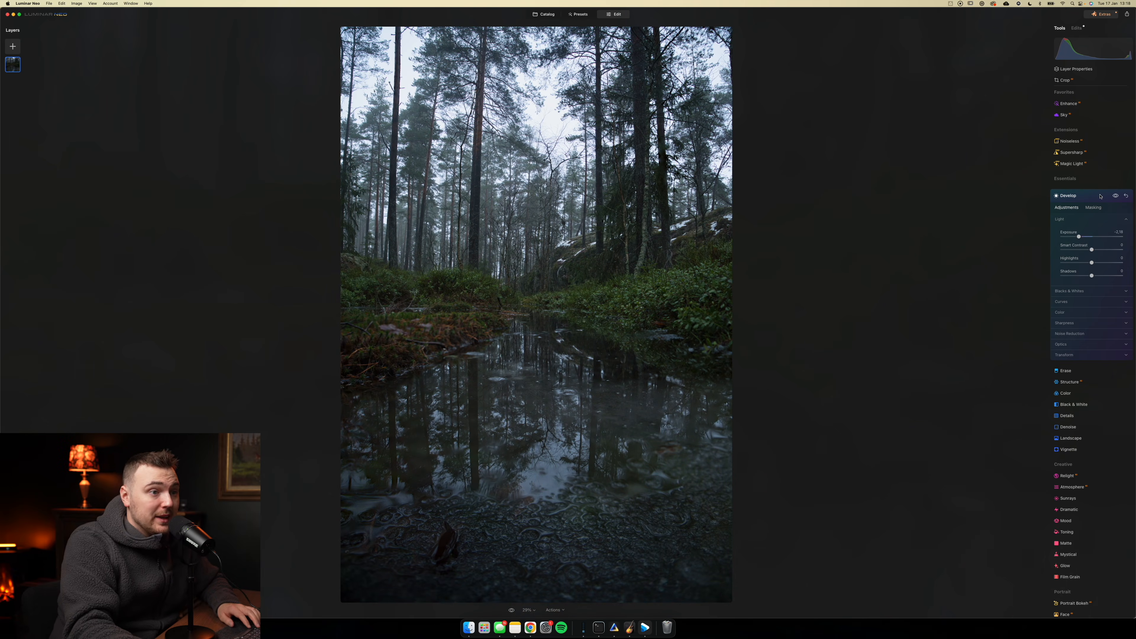
left_click(1096, 196)
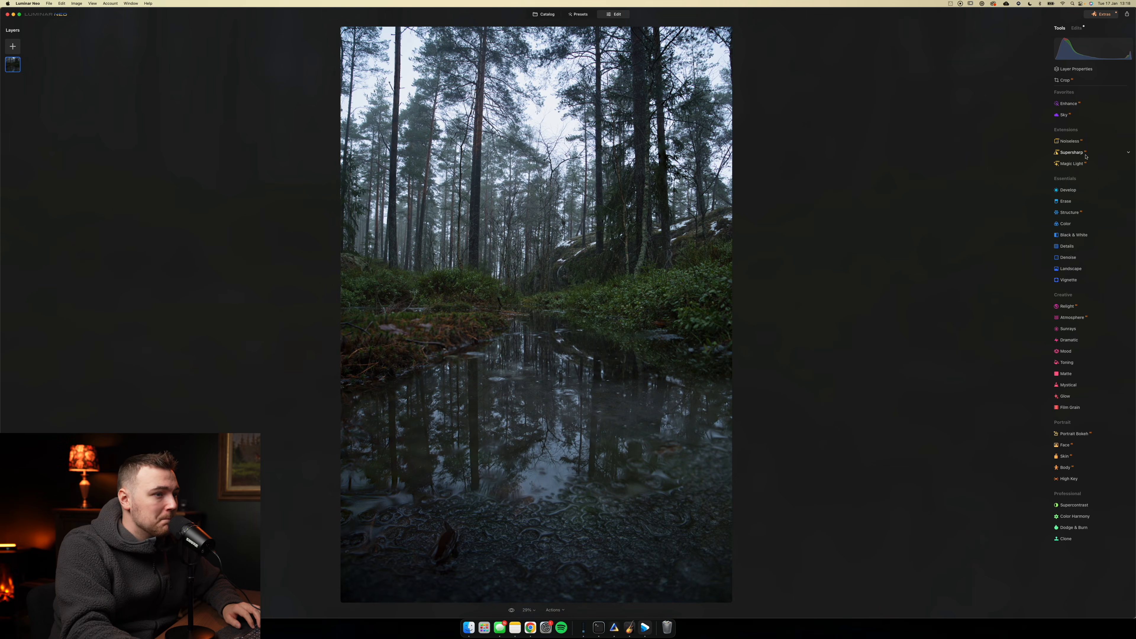
- Enhance the forest photo with an Accent of about 44
left_click(1068, 105)
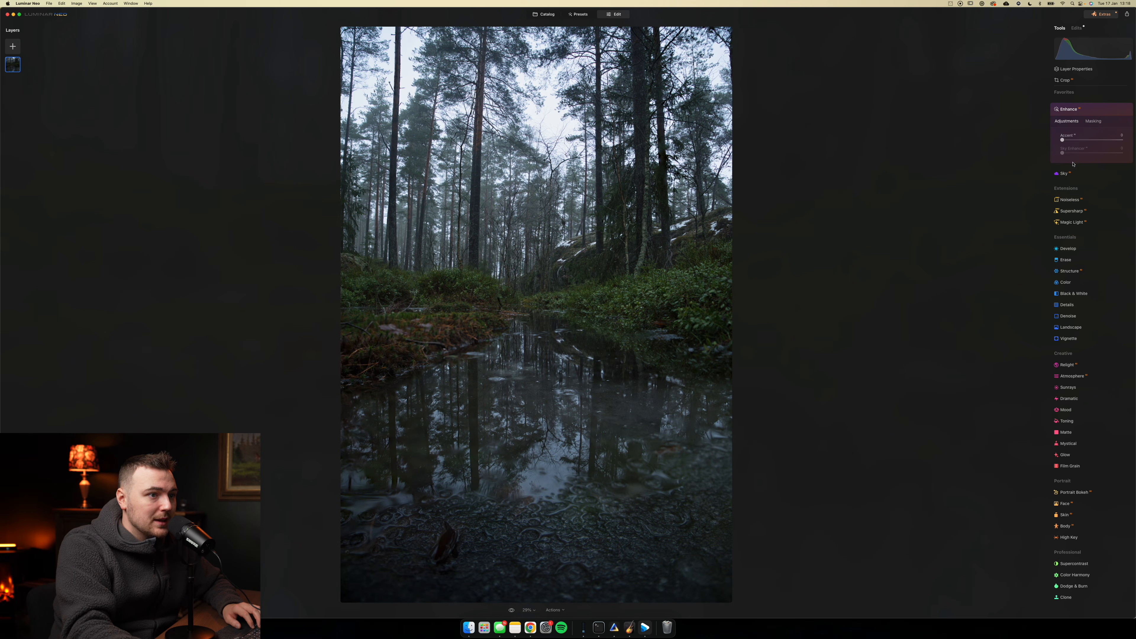
left_click_drag(1066, 143, 1099, 145)
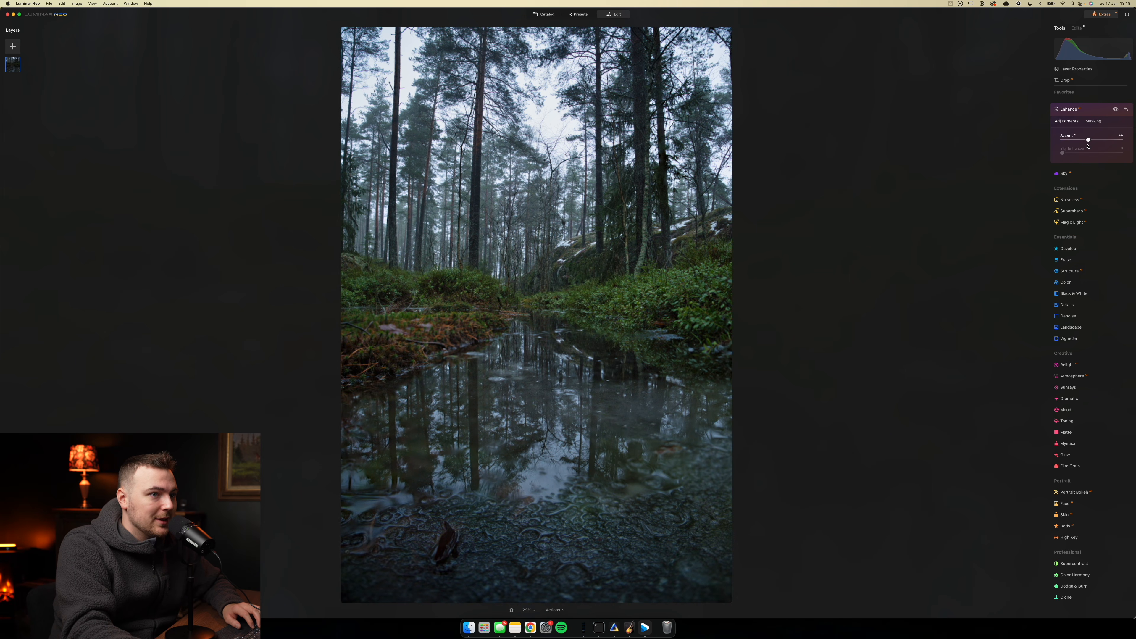
- Shape the tone curve in a new Develop pass, slightly lifting the black point, pulling down the deep shadows and anchoring the midtones
left_click(1068, 248)
left_click(1073, 206)
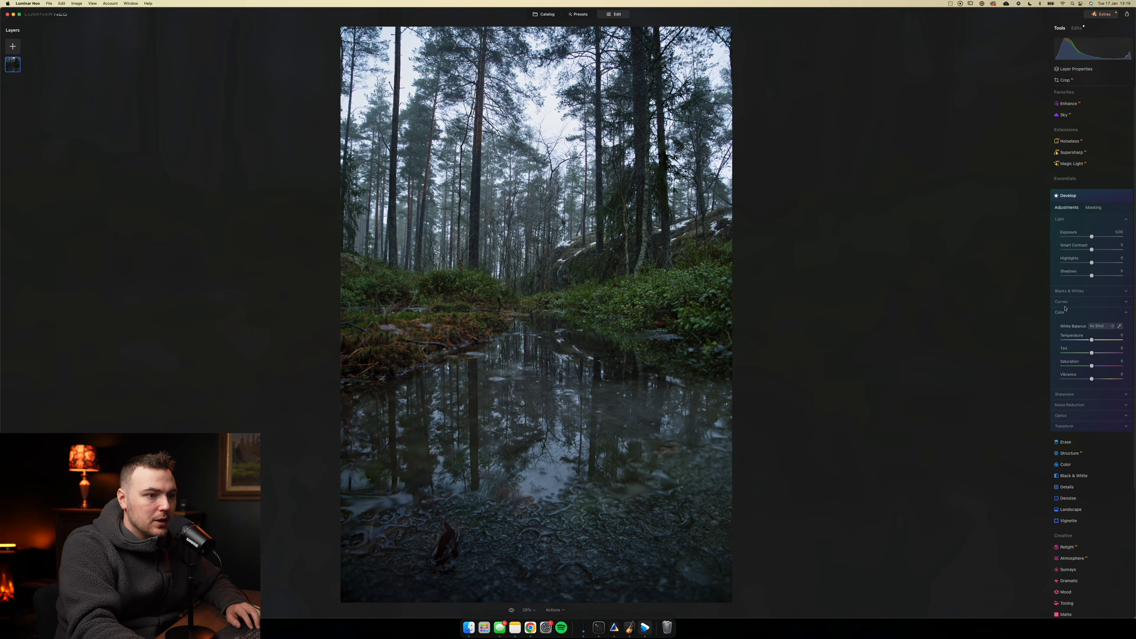
left_click(1067, 304)
left_click_drag(1071, 386, 1063, 394)
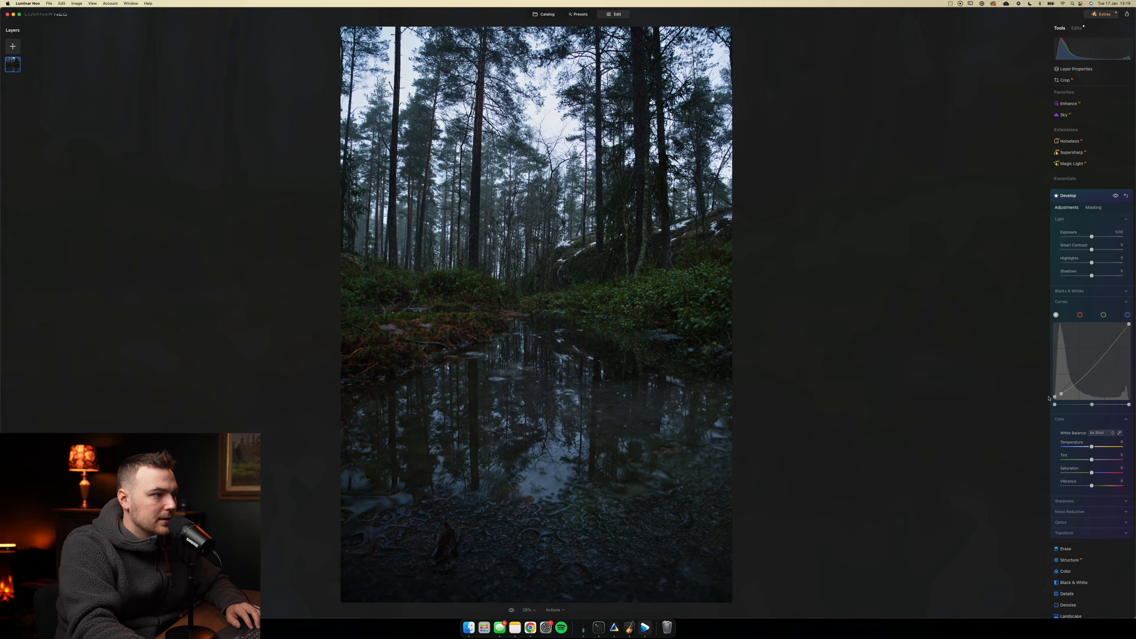
left_click_drag(1103, 349, 1079, 378)
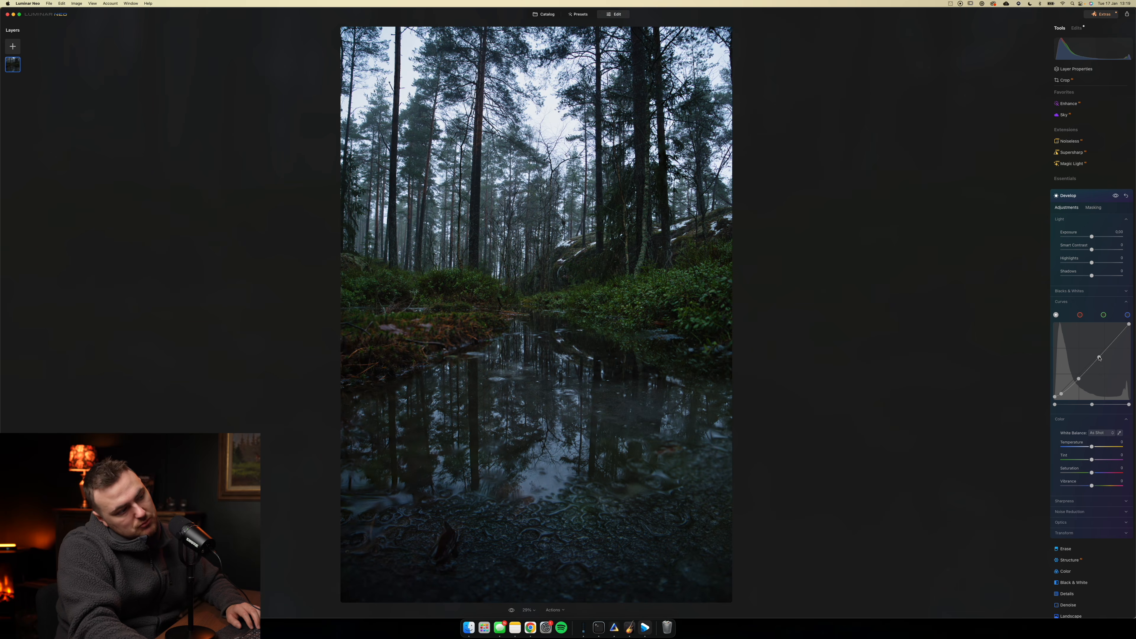
left_click(1080, 197)
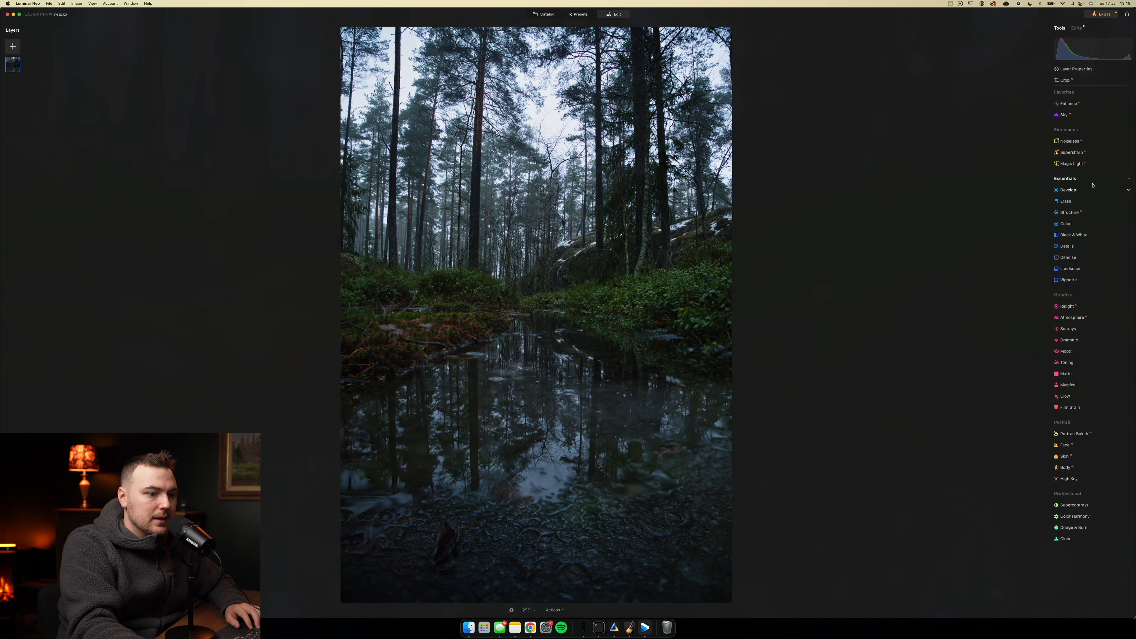
- Lighten the green bushes, the reddish bank and the rocky slope beside the water with the Dodge & Burn Lighten brush
left_click(1074, 527)
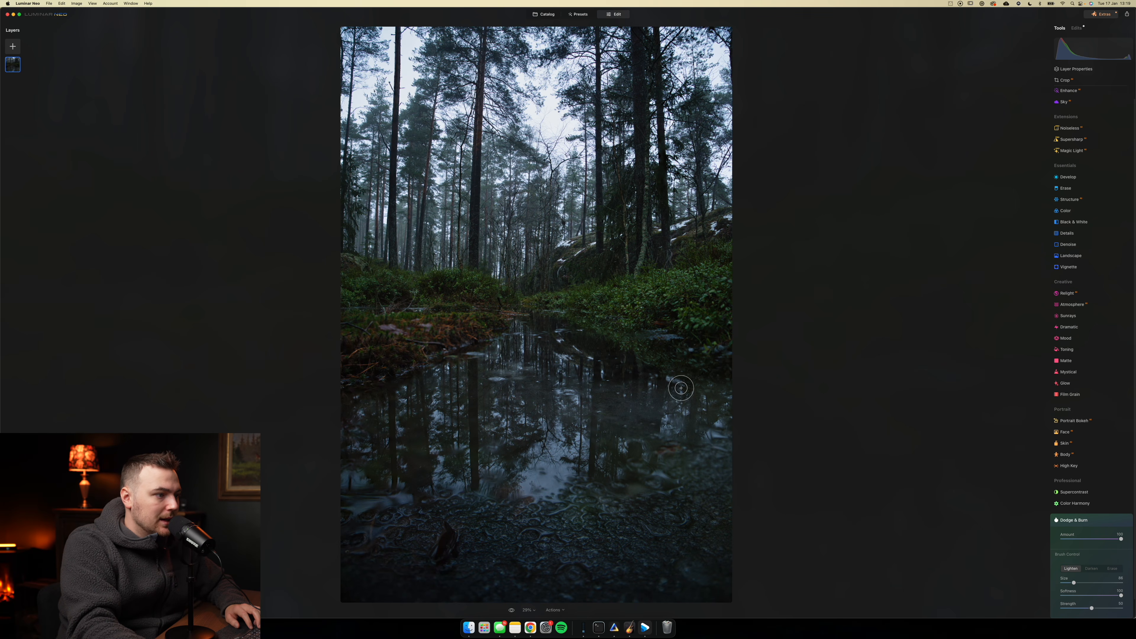
scroll(606, 297, "up", 1)
scroll(604, 297, "down", 1)
mouse_move(580, 300)
left_mouse_down()
mouse_move(654, 290)
mouse_move(636, 305)
mouse_move(688, 281)
mouse_move(713, 287)
mouse_move(692, 309)
mouse_move(723, 300)
mouse_move(660, 305)
left_mouse_up()
left_click_drag(462, 290, 466, 278)
mouse_move(389, 278)
left_mouse_down()
mouse_move(363, 279)
mouse_move(353, 262)
left_mouse_up()
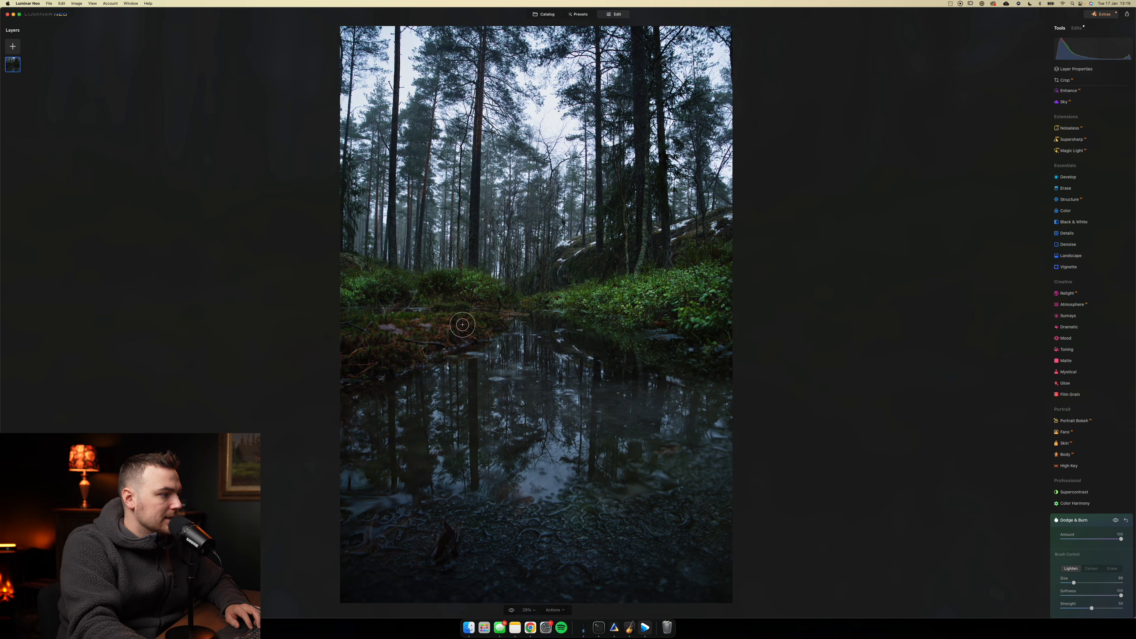
left_click_drag(371, 339, 462, 344)
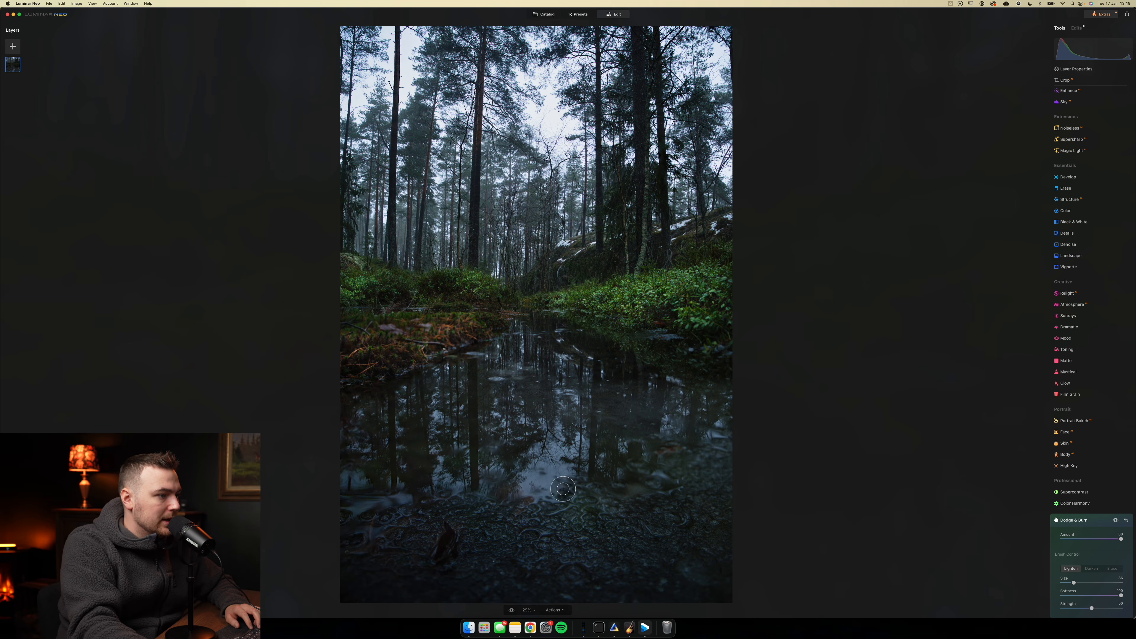
mouse_move(586, 237)
left_mouse_down()
mouse_move(563, 259)
mouse_move(570, 267)
left_mouse_up()
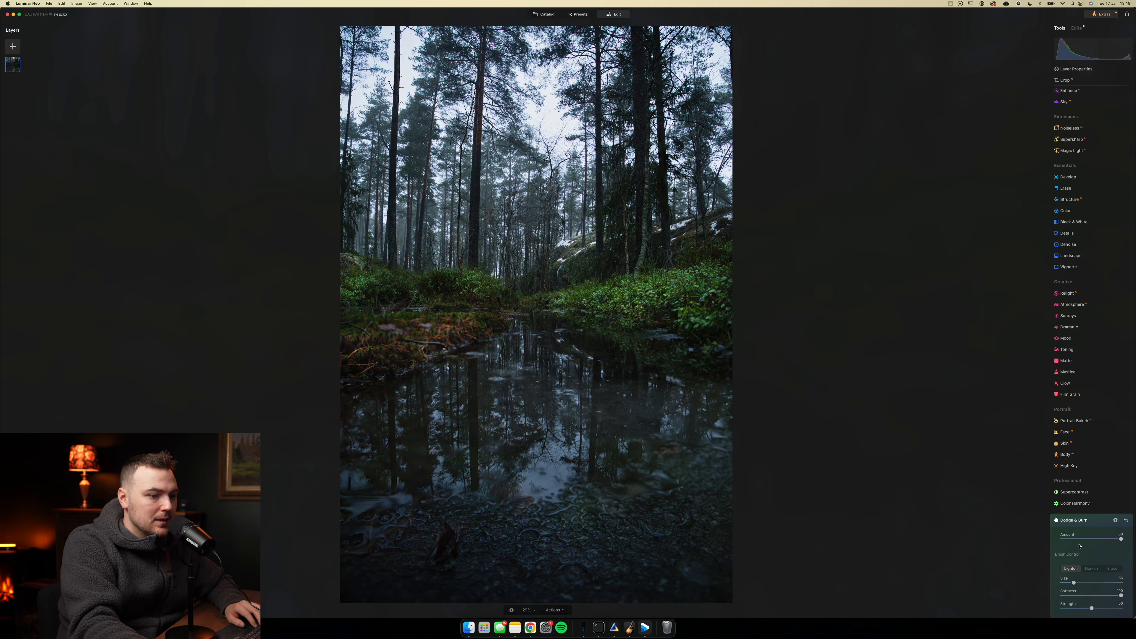
- Reduce the Dodge & Burn amount to about 38 and switch to the Darken brush for burning
left_click_drag(1079, 545, 1063, 542)
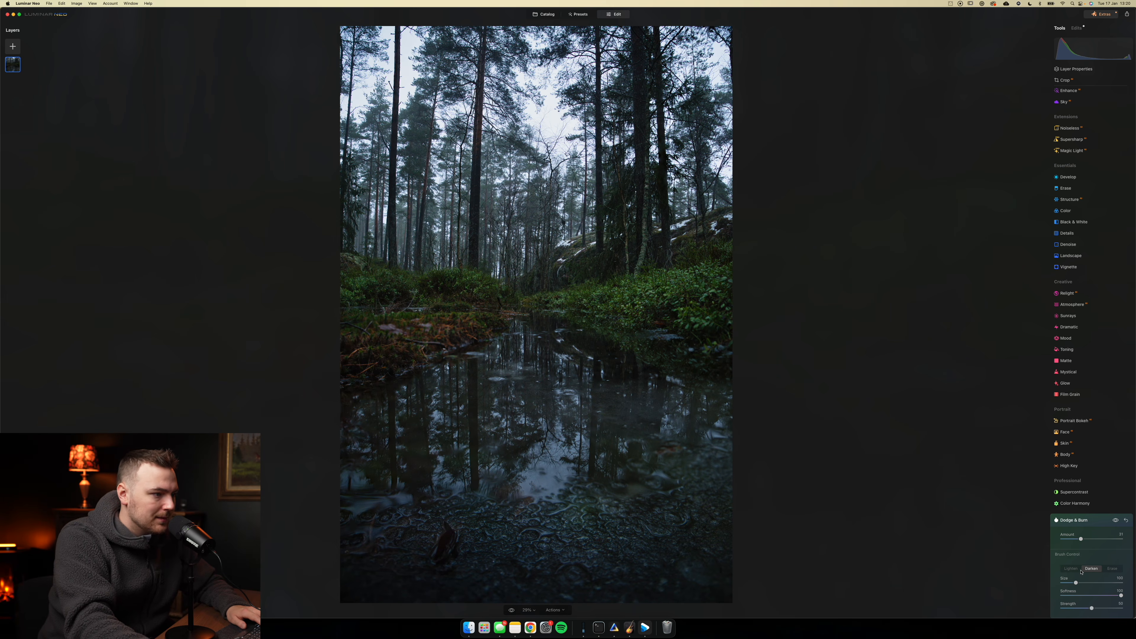
left_click_drag(1081, 539, 1084, 539)
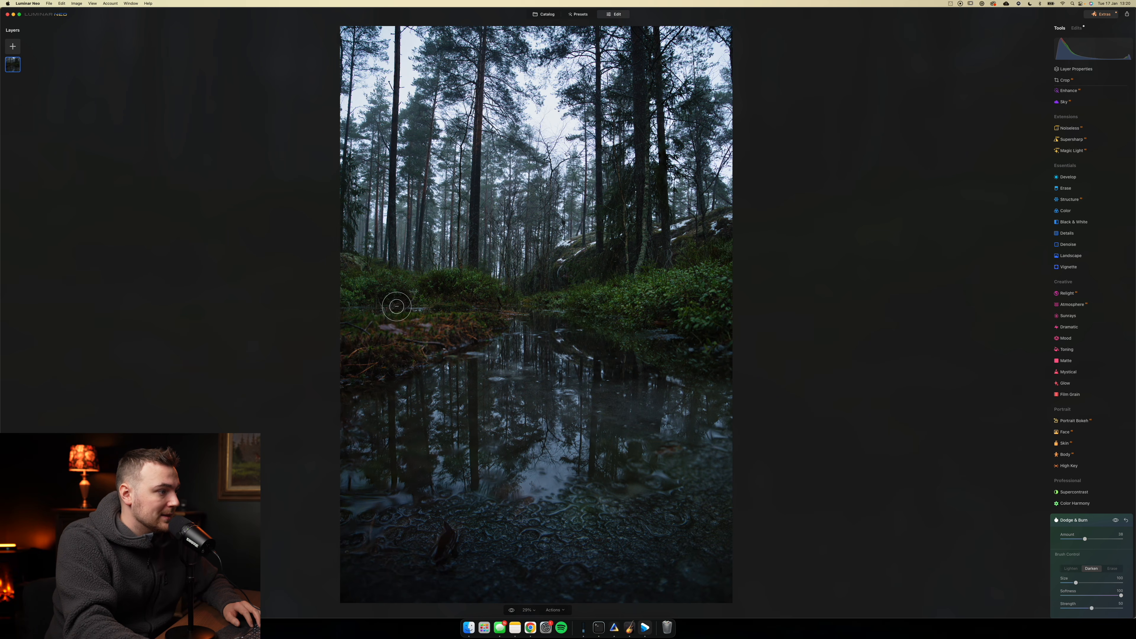
left_click(1073, 520)
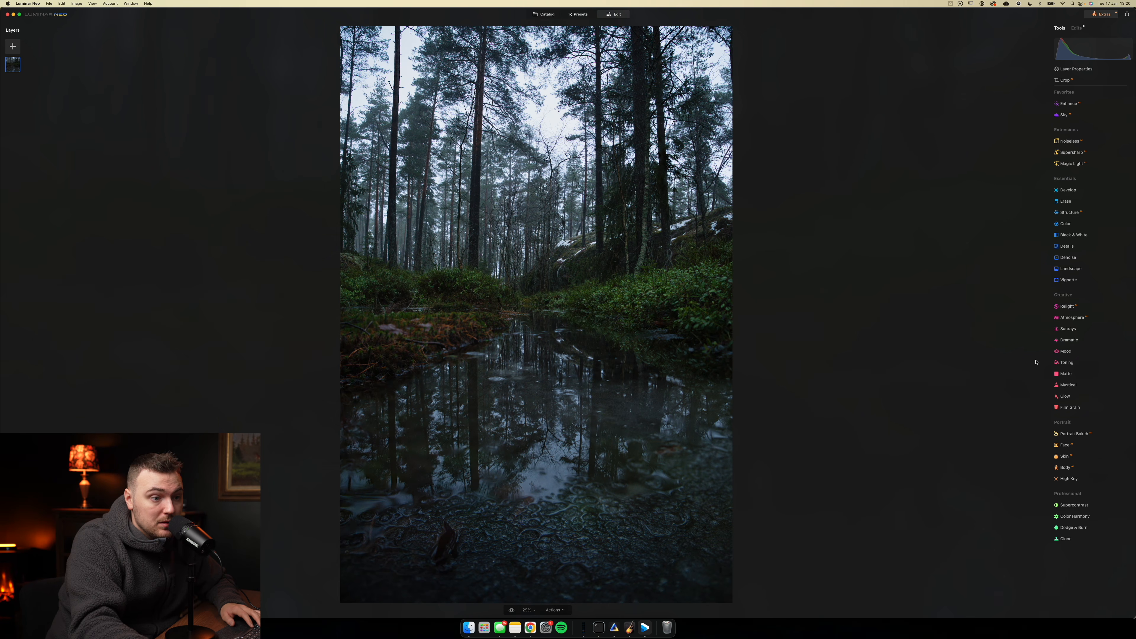
- Apply the second custom LUT, a Rec.709 look, in Mood with amount about 20 and contrast about 9
left_click(1067, 352)
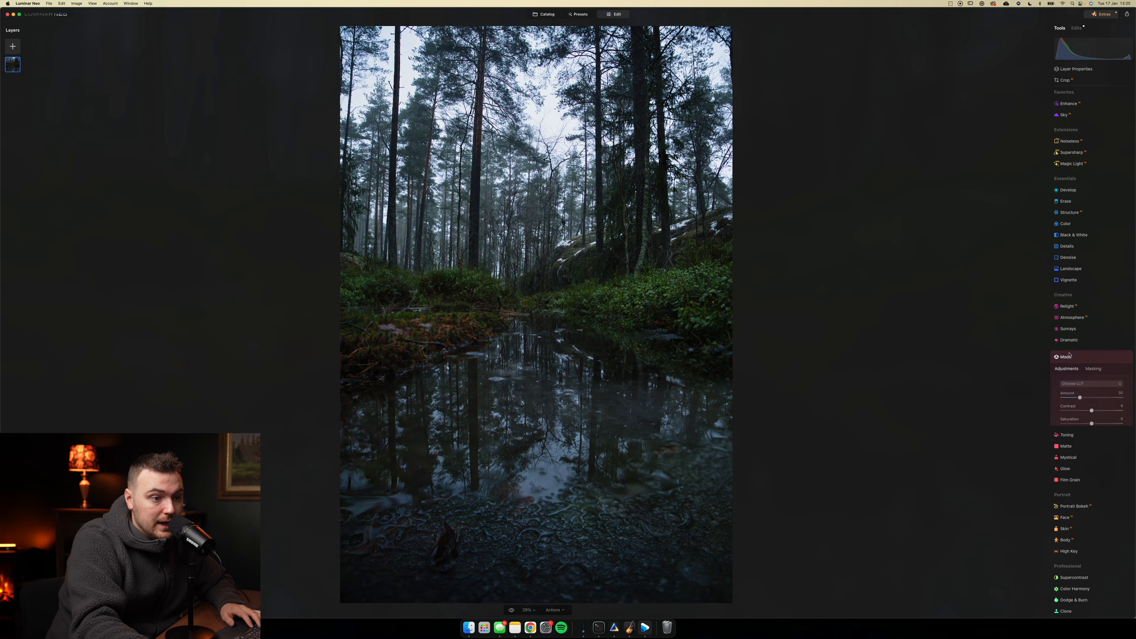
left_click(1108, 383)
mouse_move(1097, 416)
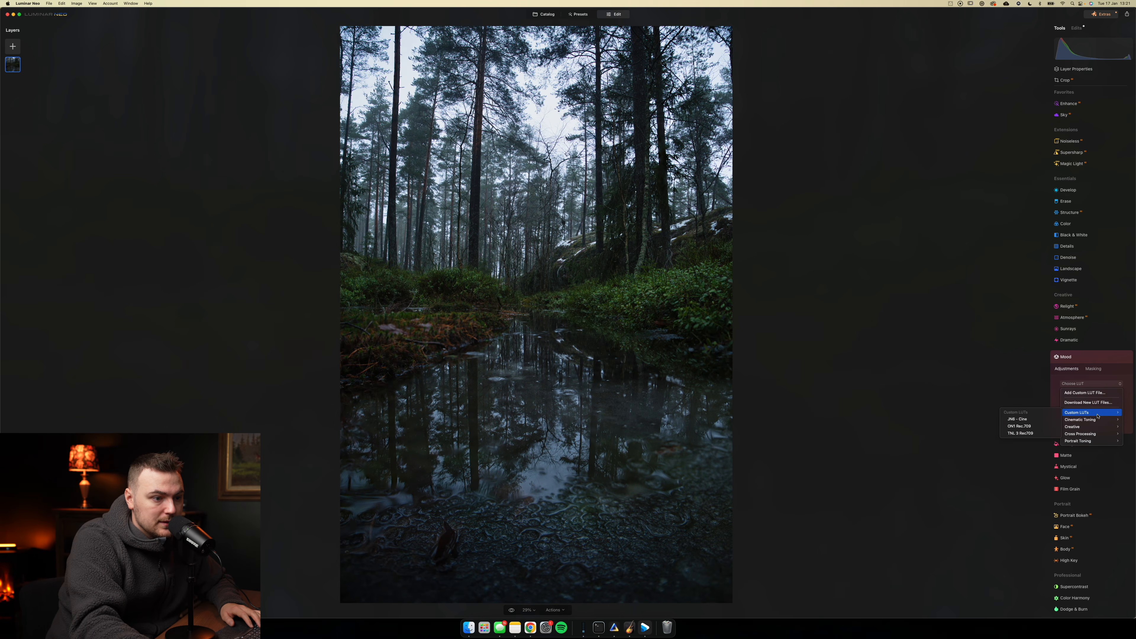
left_click(1019, 426)
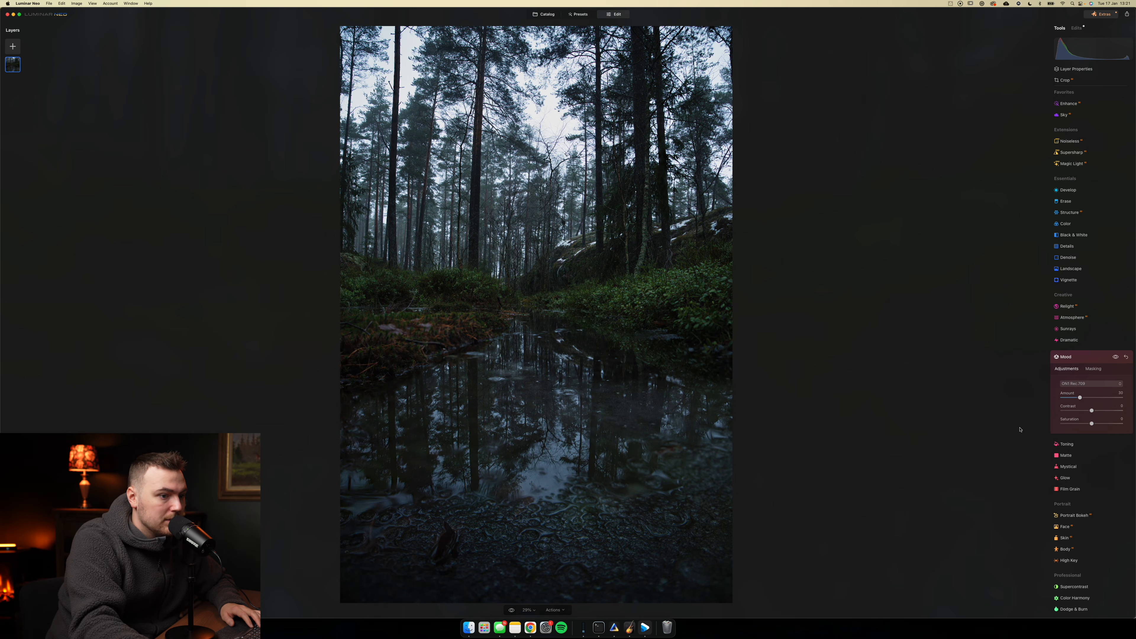
left_click_drag(1083, 402, 1045, 403)
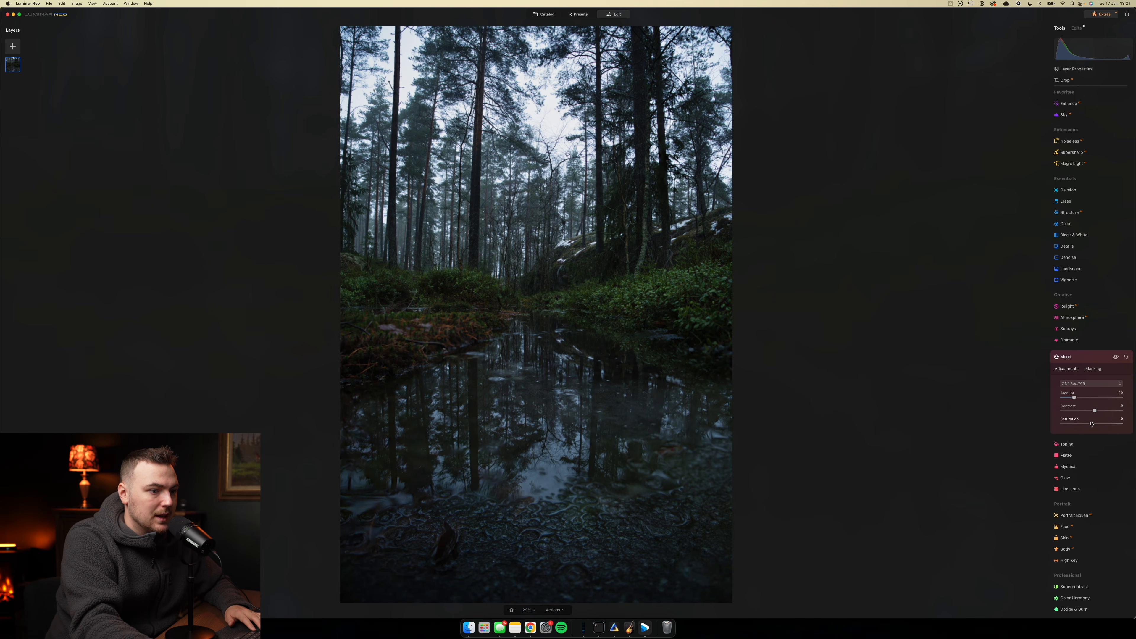
left_click(1088, 356)
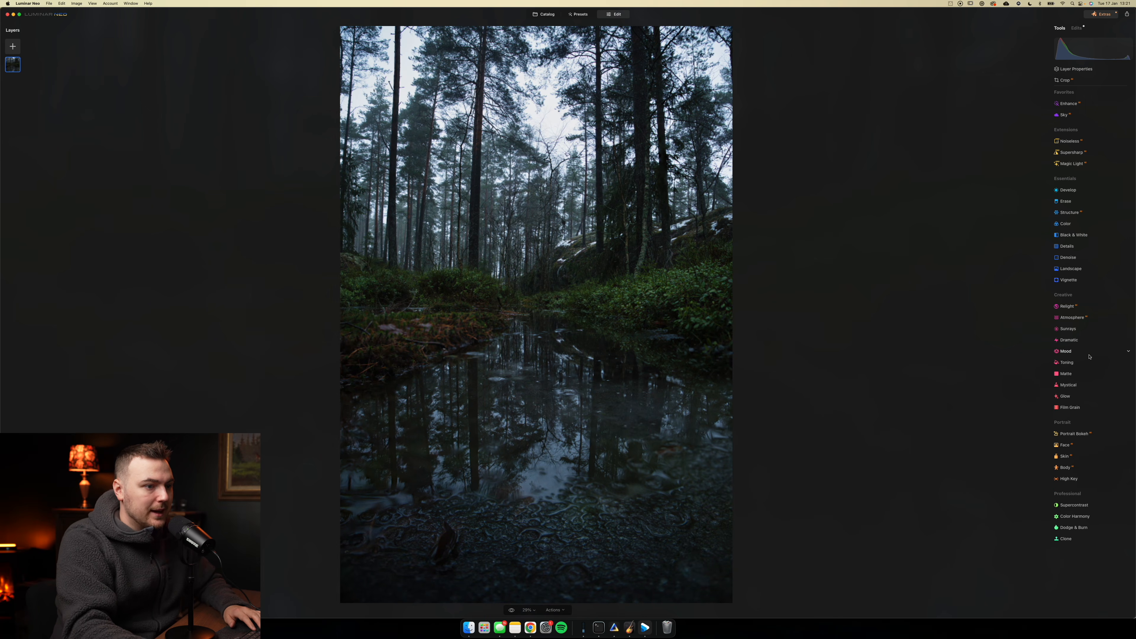
- Relight the scene by raising near brightness to about 45 and increasing far brightness
left_click(1105, 308)
left_click_drag(1094, 345, 1105, 346)
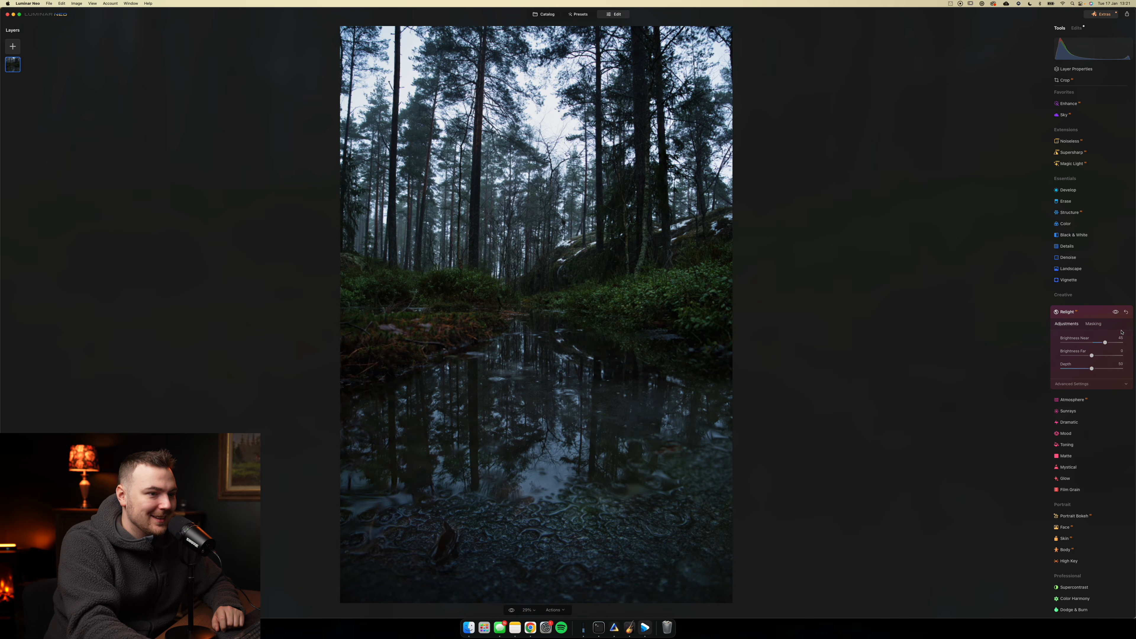
left_click_drag(1091, 355, 1108, 356)
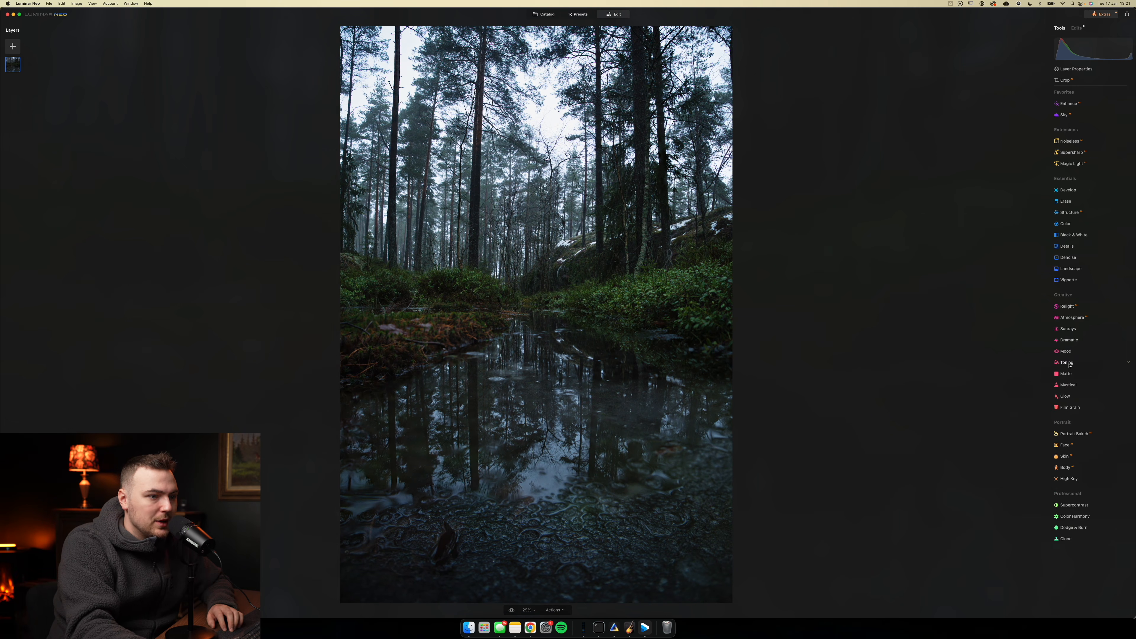
- Tone highlights teal (hue about 190, saturation about 29) and shadows blue (hue about 247, saturation about 20), with Toning amount about 79
left_click(1067, 363)
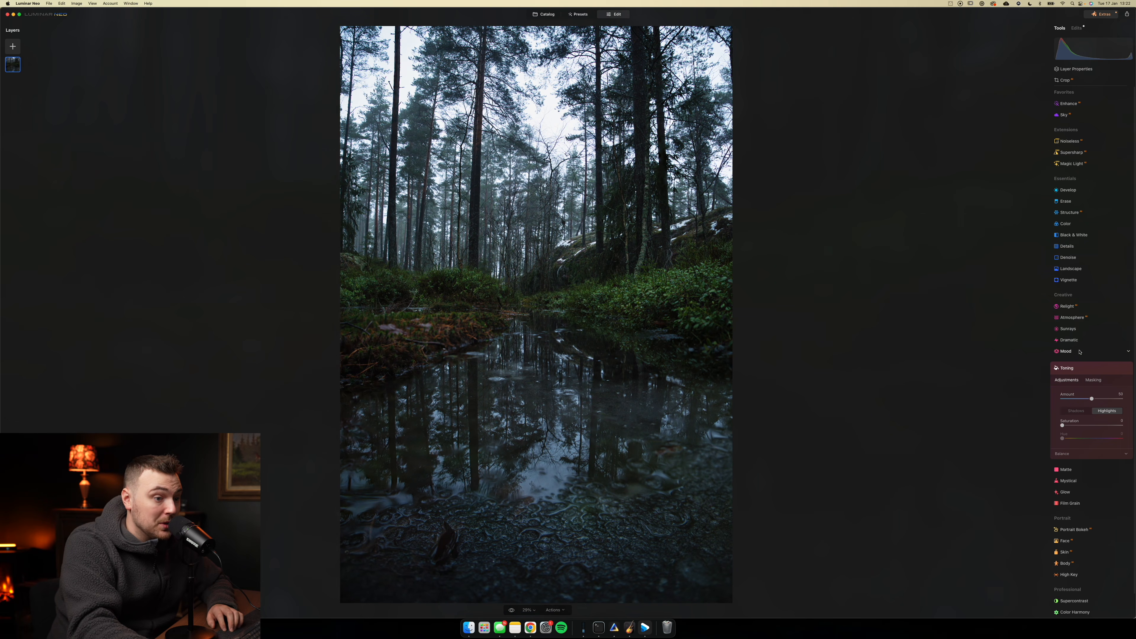
left_click_drag(1062, 425, 1135, 423)
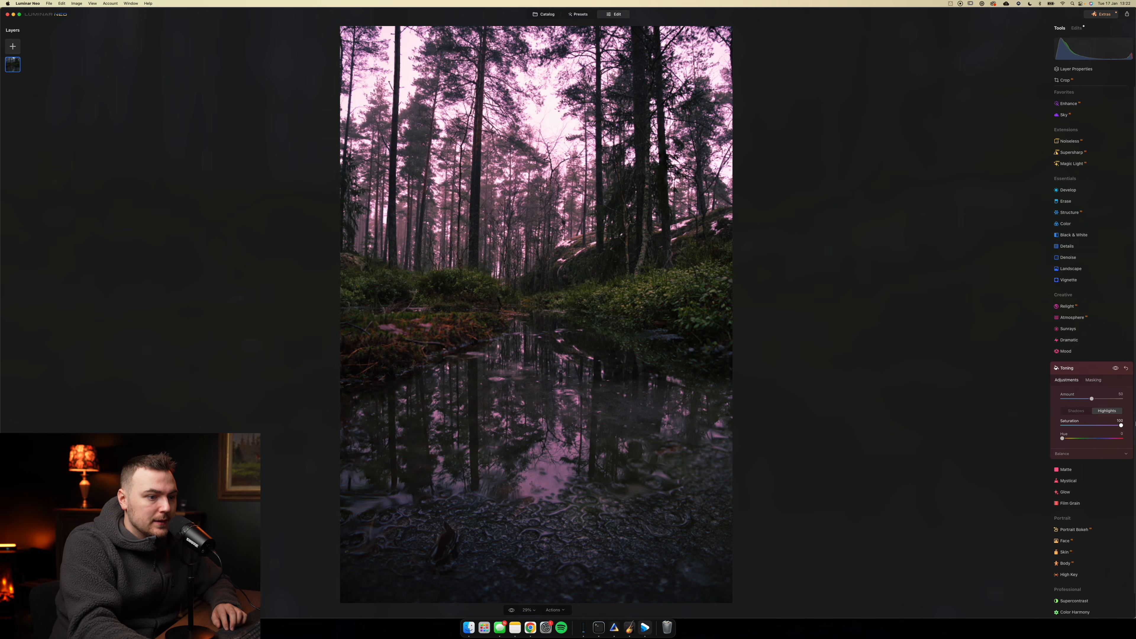
left_click_drag(1067, 439, 1085, 440)
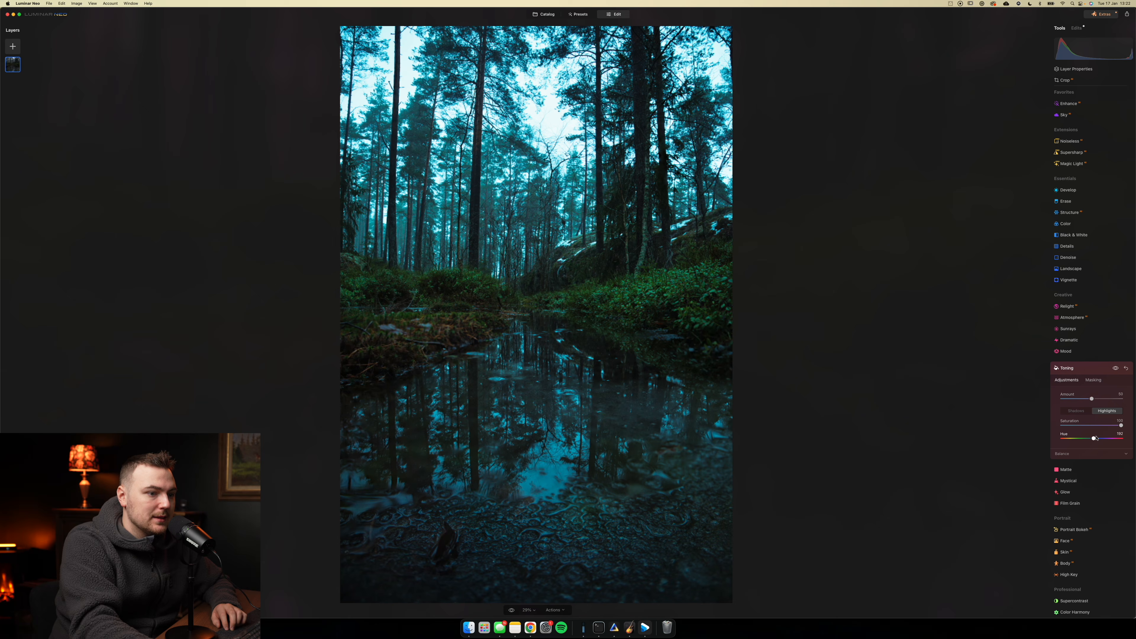
left_click_drag(1066, 427, 1078, 426)
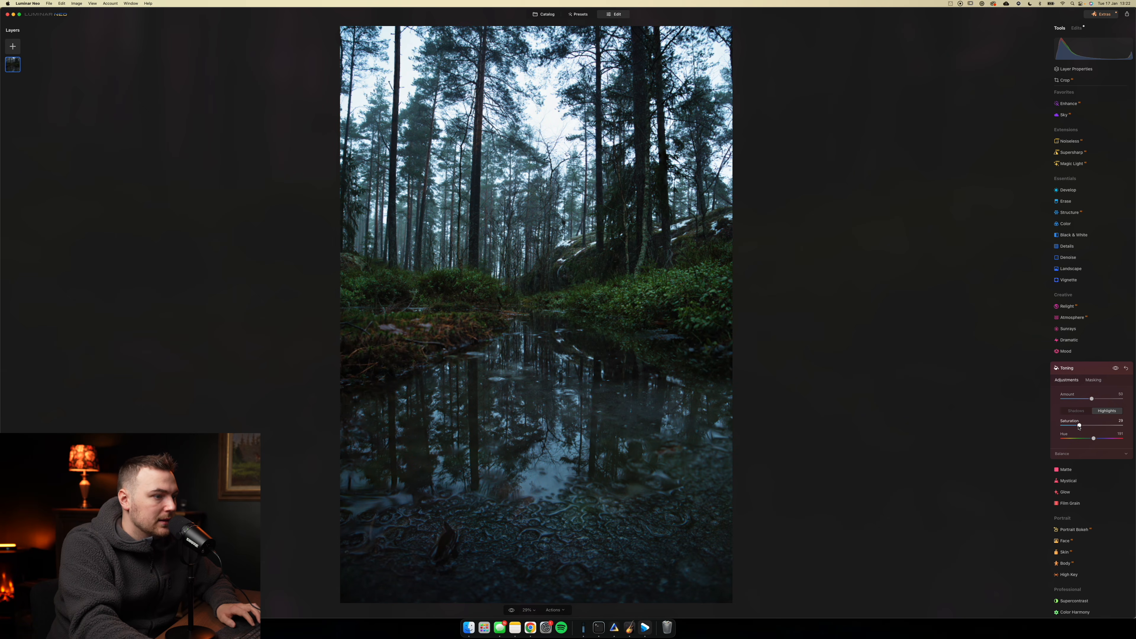
left_click(1085, 412)
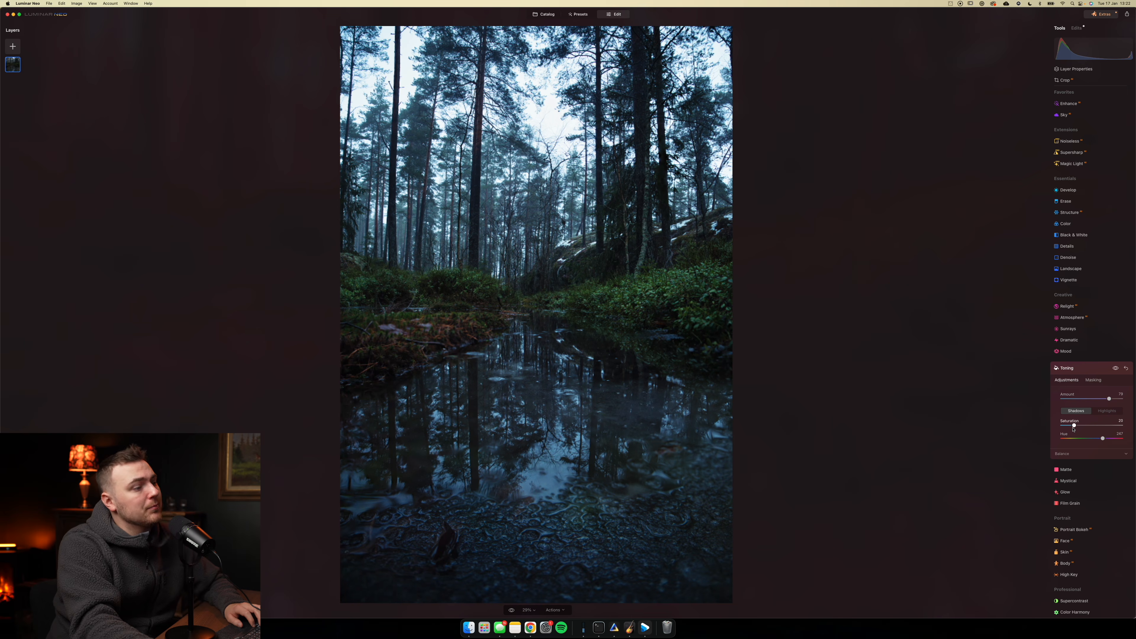
left_click(1089, 369)
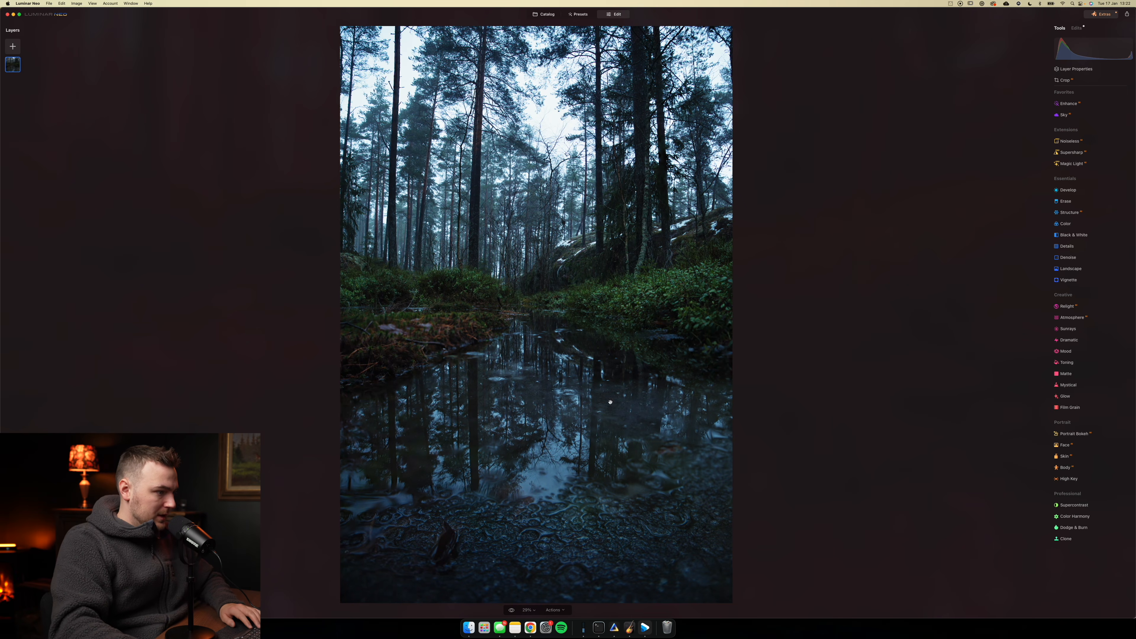
- Compare the toned forest photo repeatedly with its unedited original
left_click(512, 610)
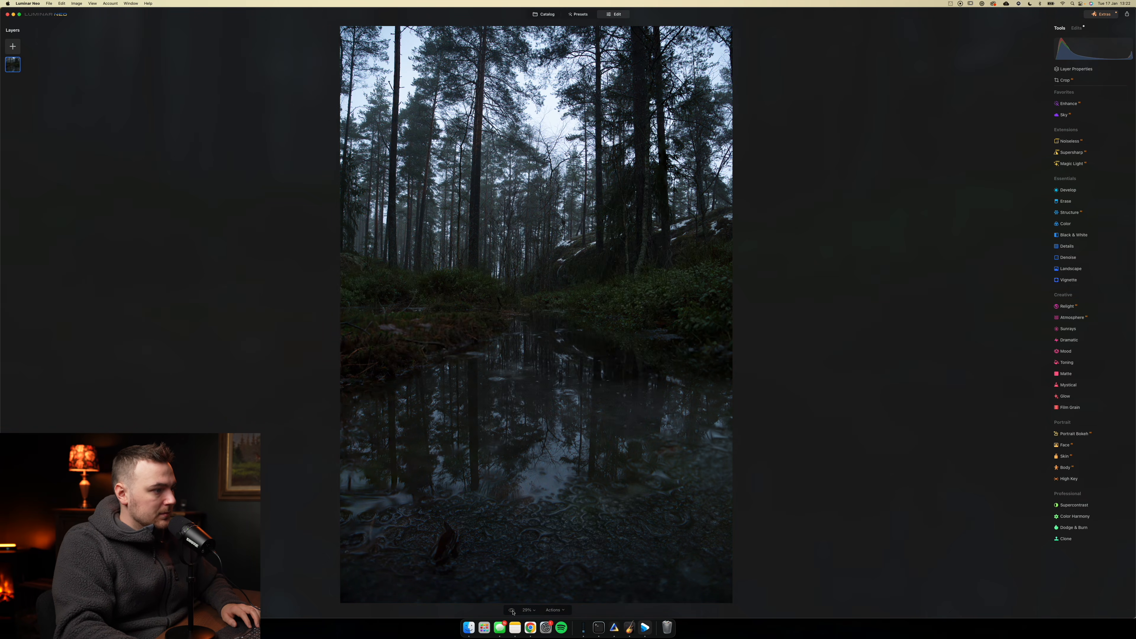
left_click(512, 610)
left_click(512, 610)
left_click(512, 610)
left_click(512, 611)
left_click(512, 611)
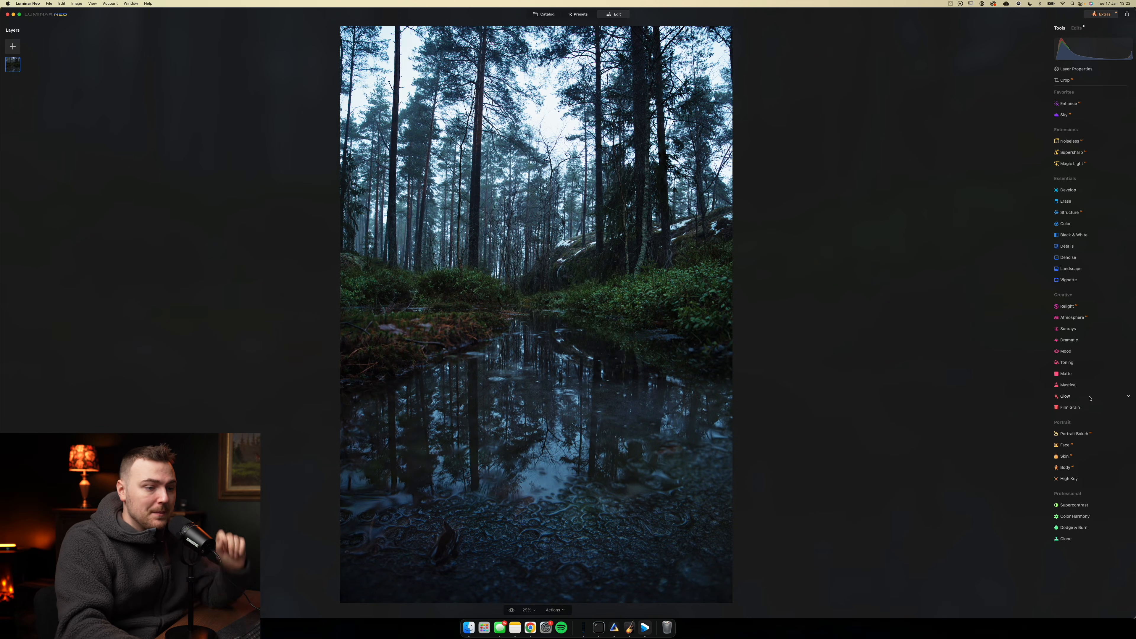
- Add a subtle Glow to the forest scene using the Orton Effect type
left_click(1065, 396)
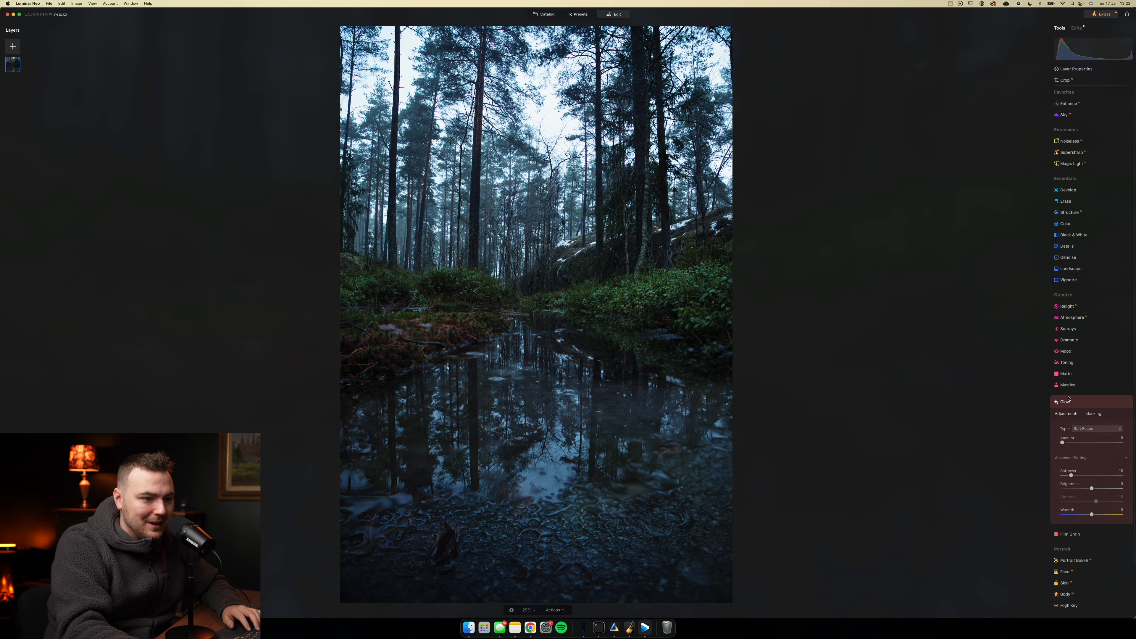
left_click(1097, 428)
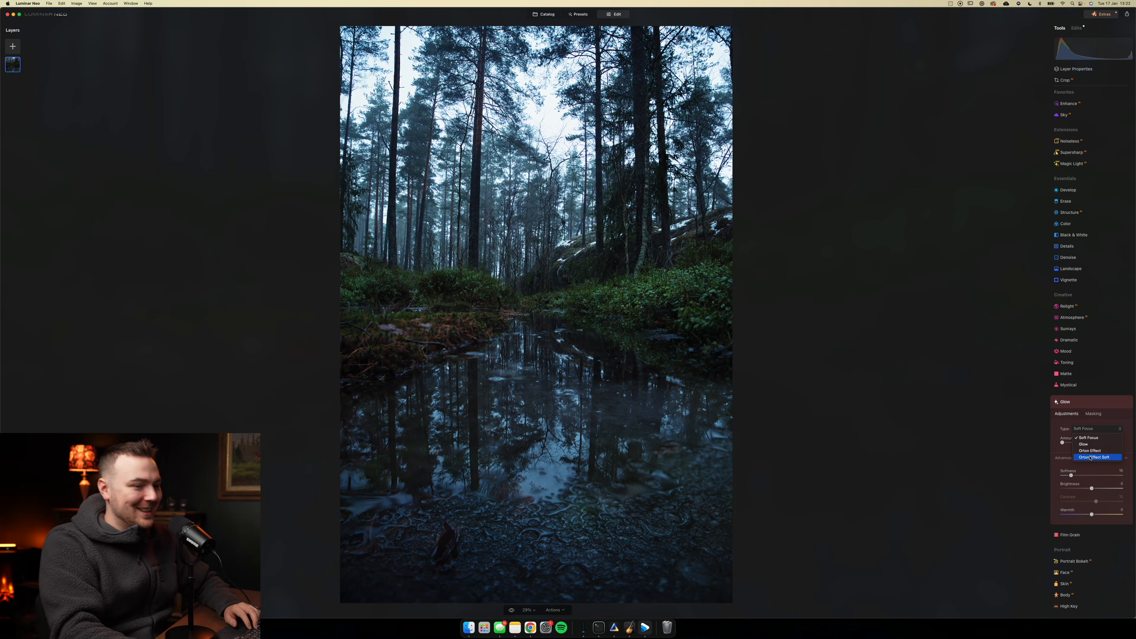
left_click(1091, 450)
left_click_drag(1066, 443, 1079, 444)
left_click(1081, 402)
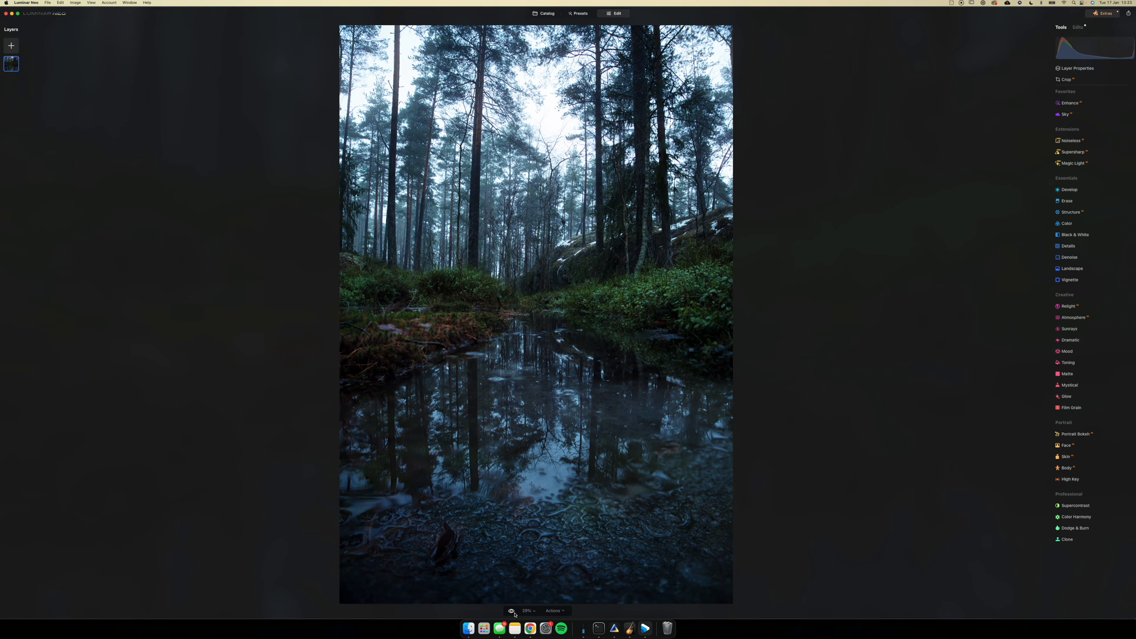
- Check the finished forest edit, including the Orton glow, against the original photo
left_click(511, 610)
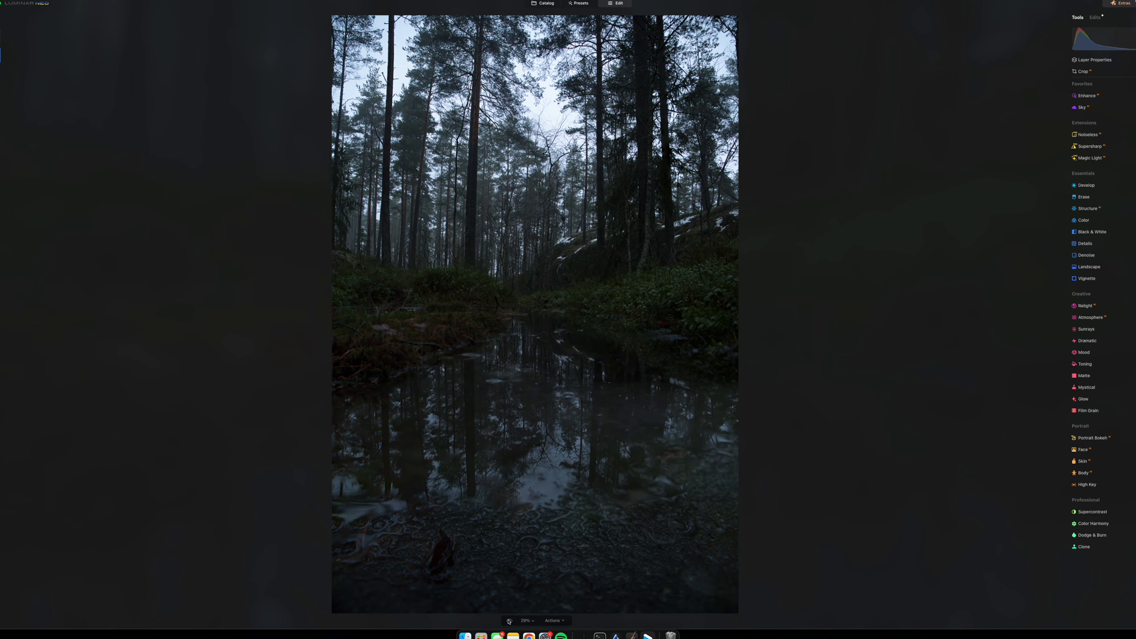
left_click(509, 619)
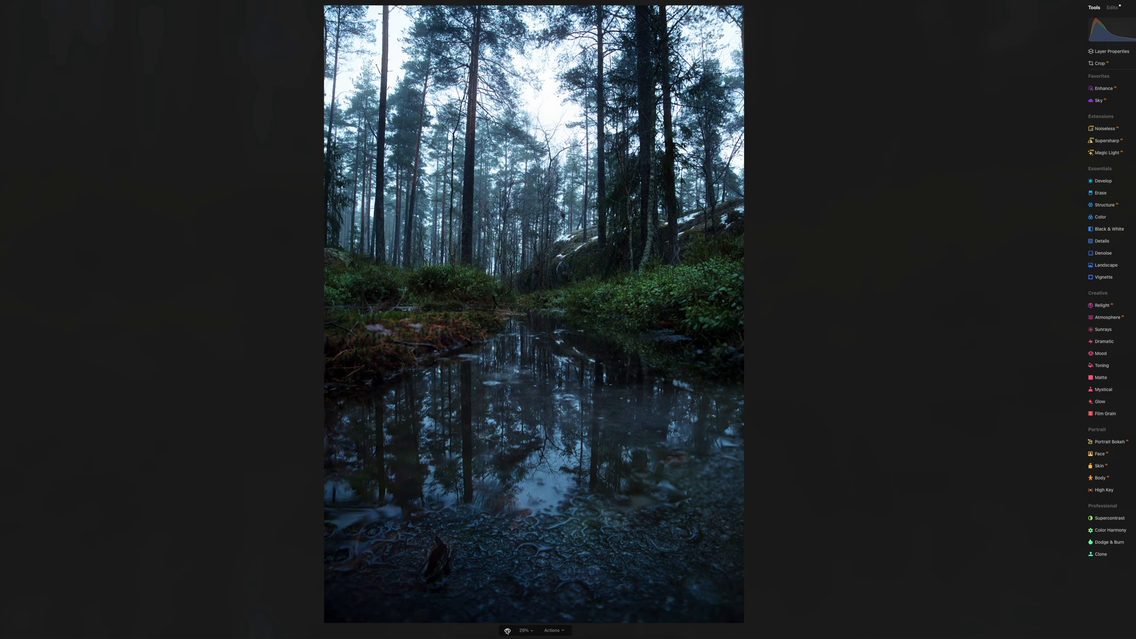
left_click(508, 628)
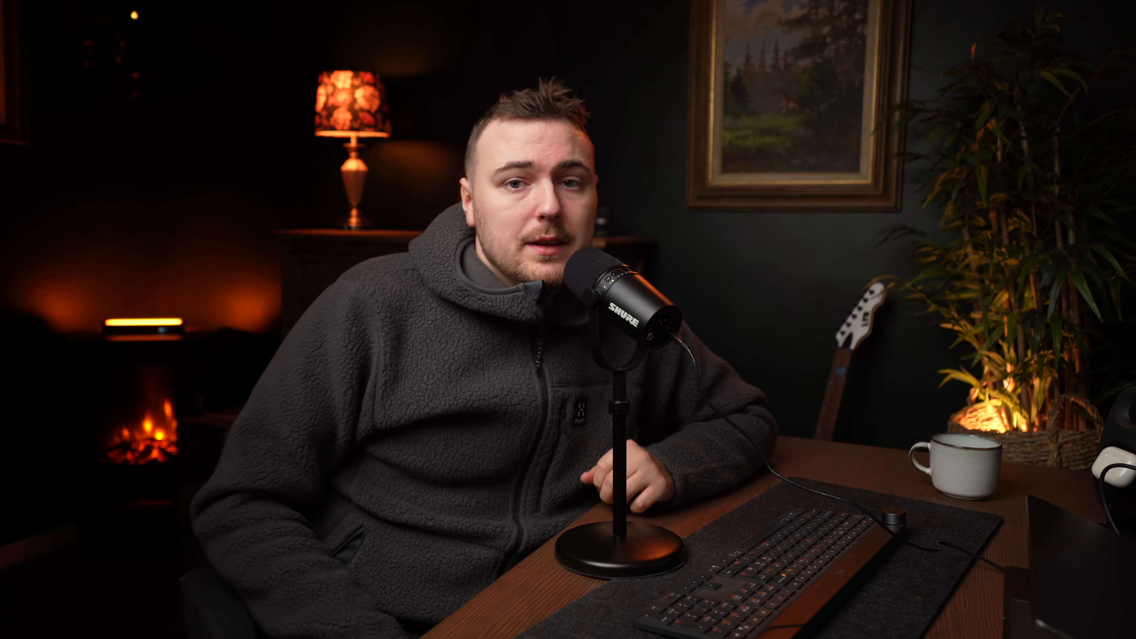